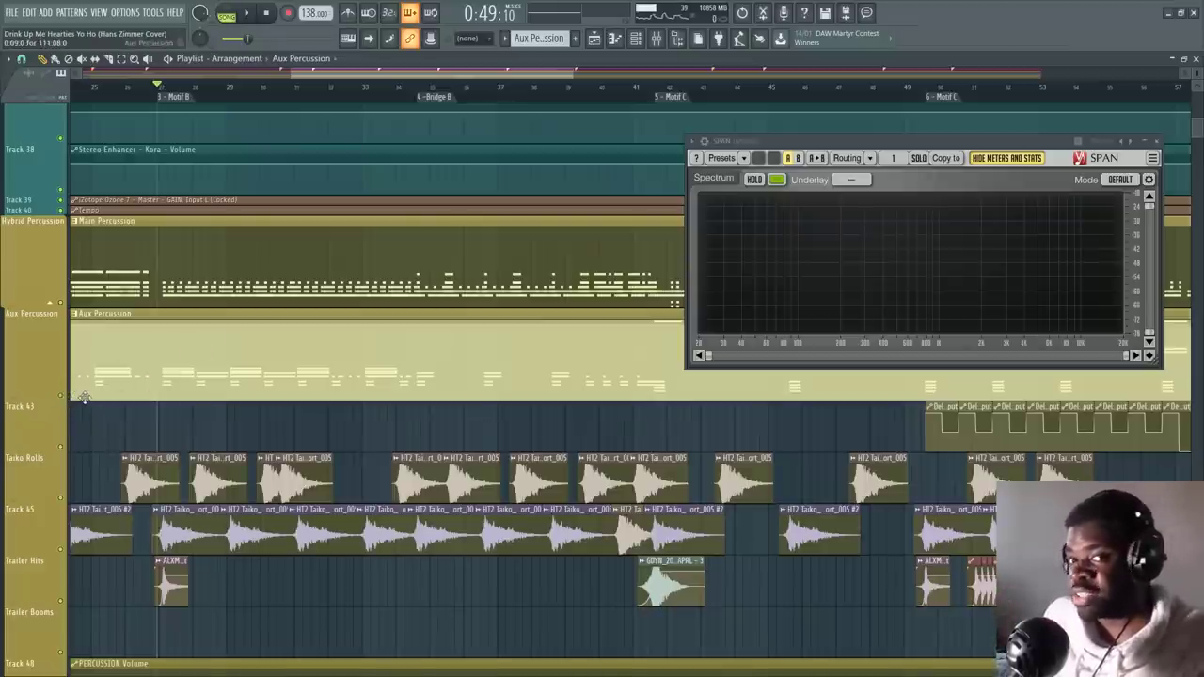
- Play the arrangement from Motif B with the percussion group muted and unmuted, and toggle the group's solo on and off
{"action": "key", "text": "space"}
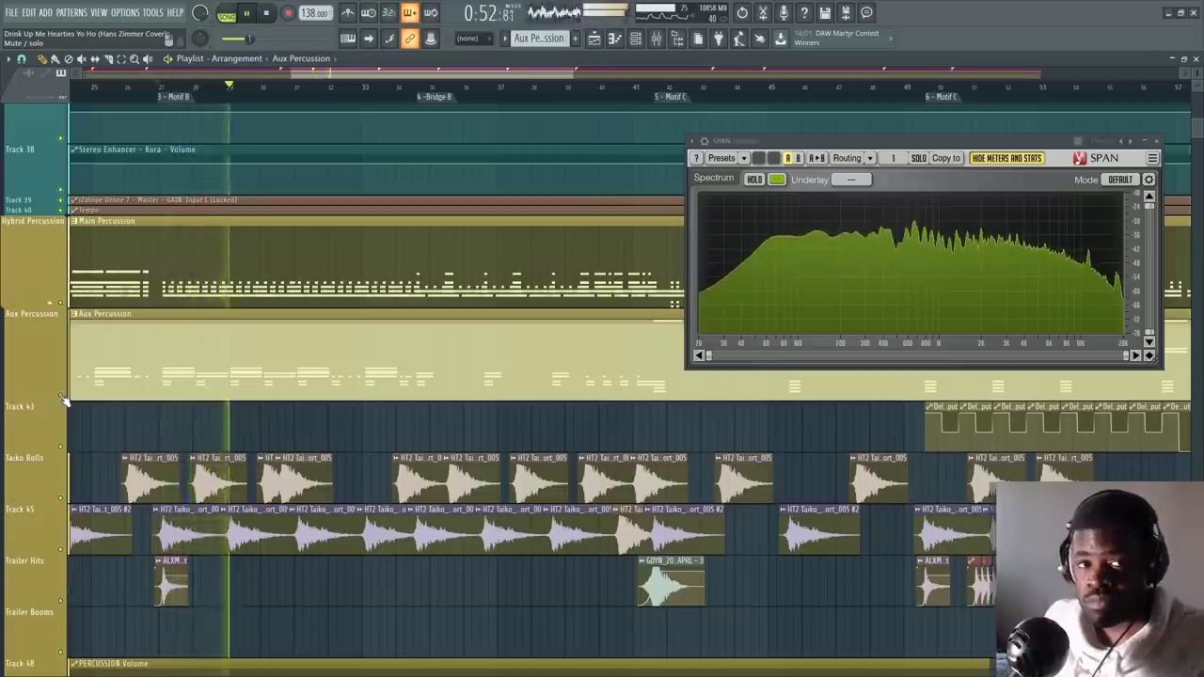
{"action": "left_click", "coordinate": [62, 397]}
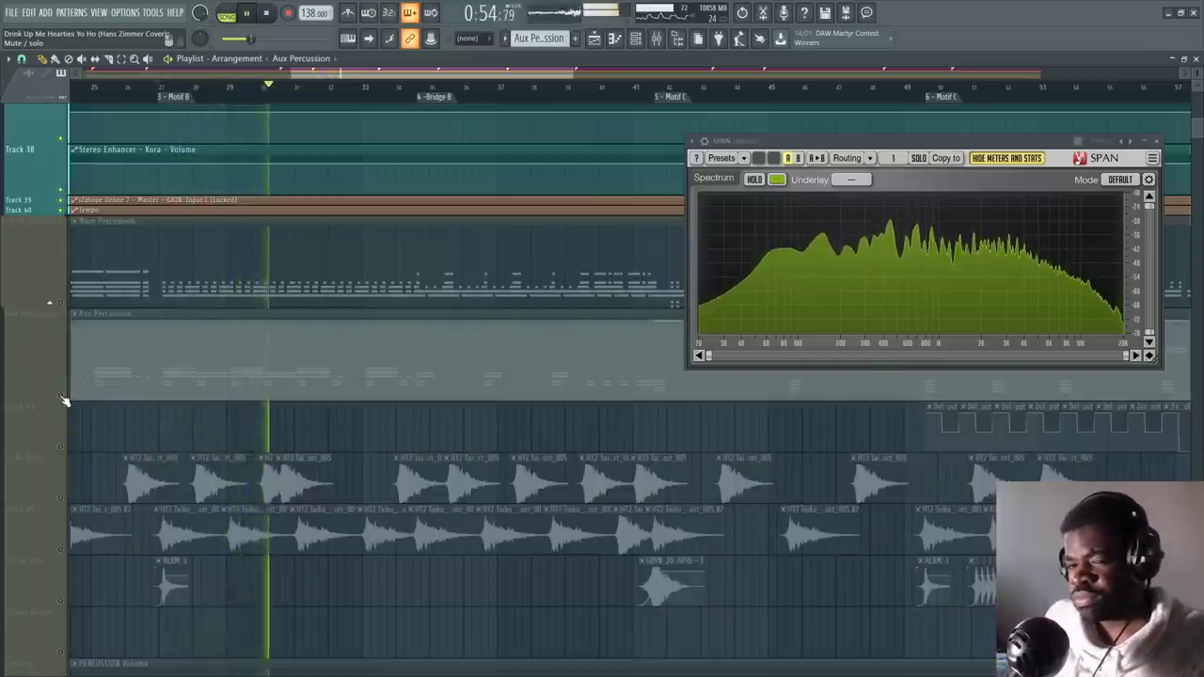
{"action": "left_click", "coordinate": [63, 397]}
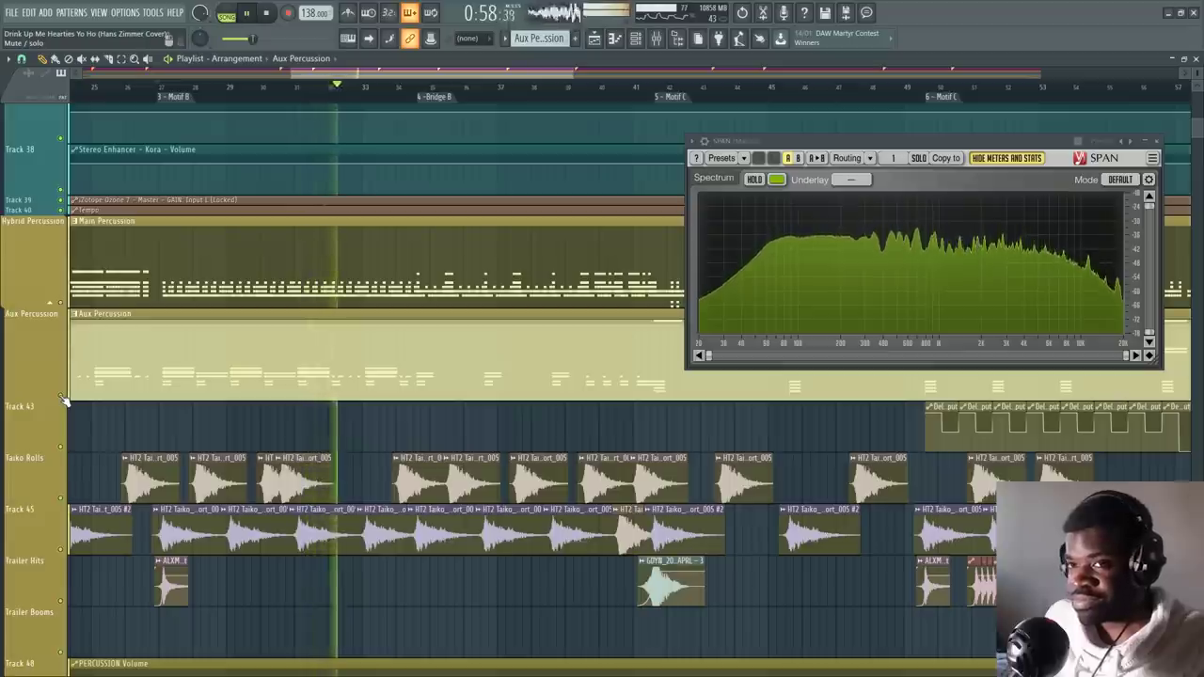
{"action": "key", "text": "space"}
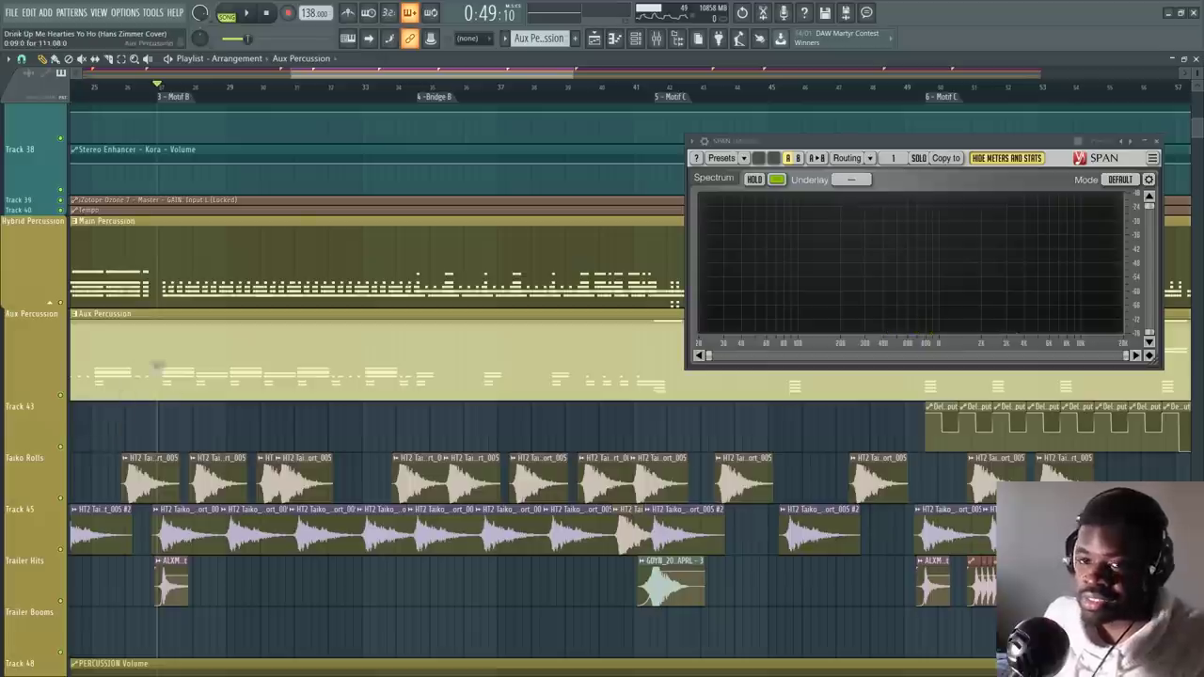
{"action": "right_click", "coordinate": [60, 395]}
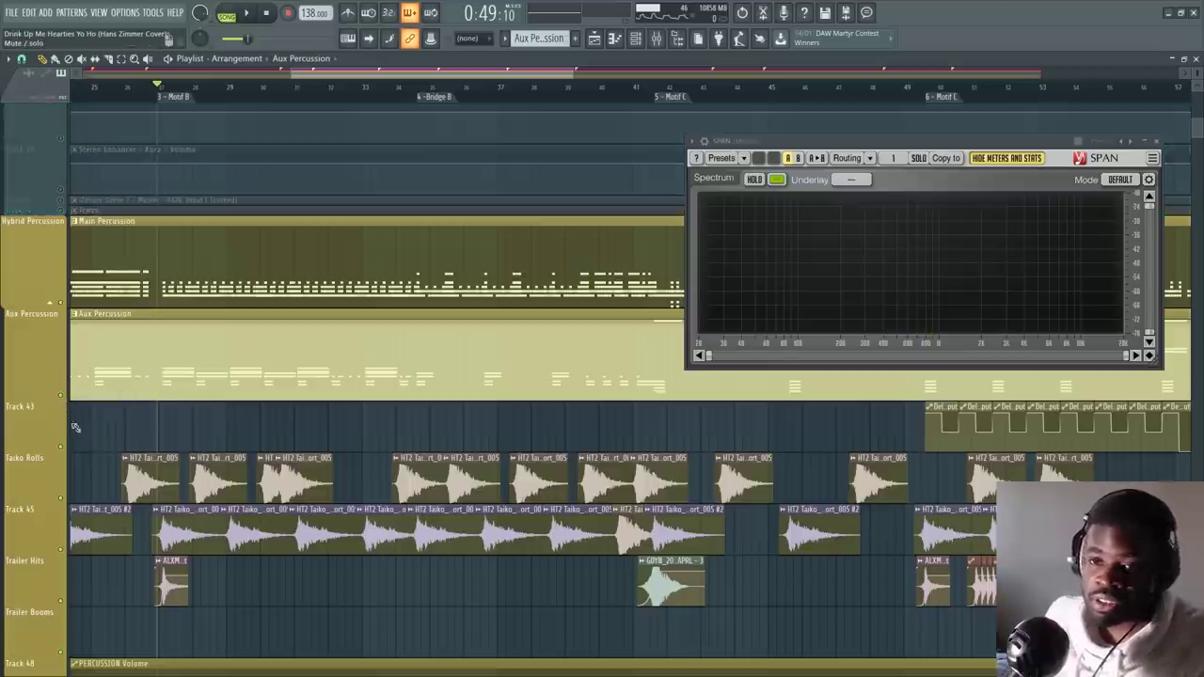
{"action": "right_click", "coordinate": [63, 302]}
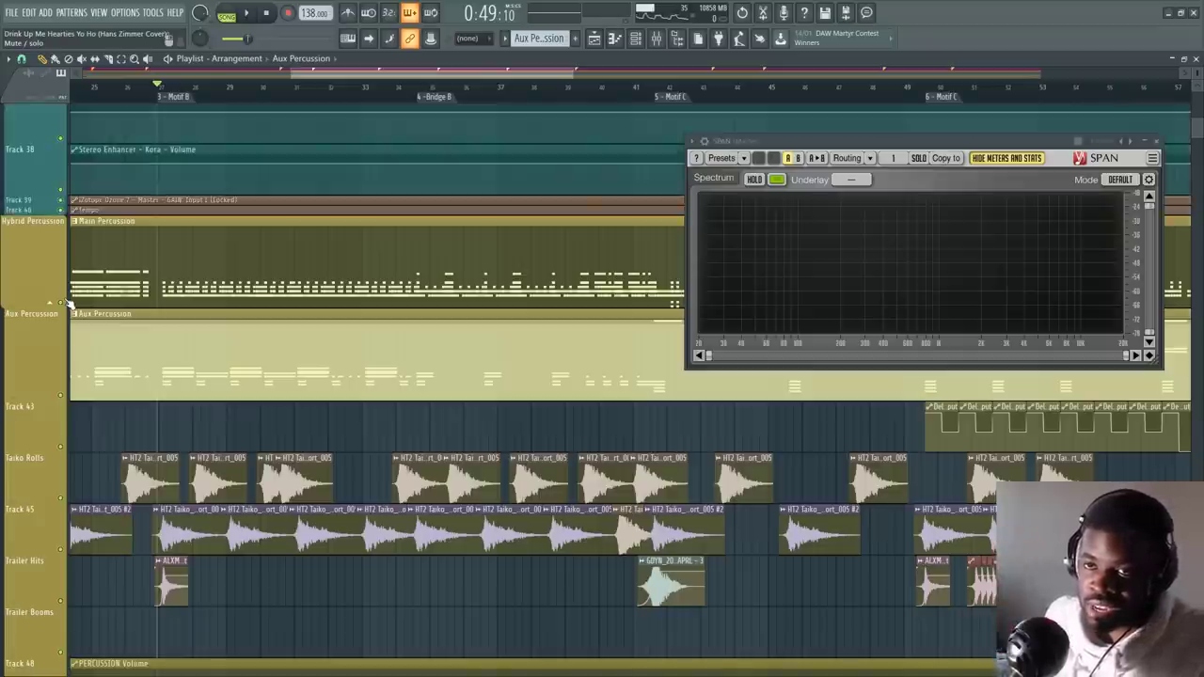
- Look over the brass, choir, woodwind, soloist and percussion tracks around Motif B in the playlist
{"action": "scroll", "coordinate": [245, 328], "scroll_direction": "up", "scroll_amount": 5}
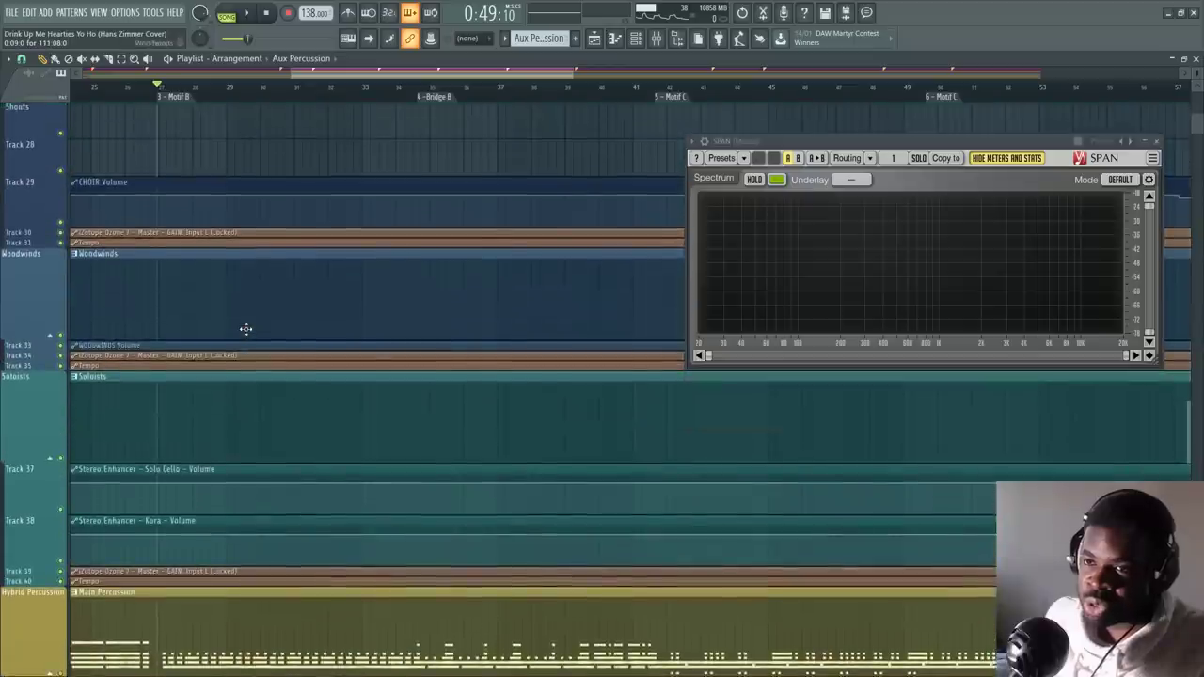
{"action": "scroll", "coordinate": [245, 329], "scroll_direction": "down", "scroll_amount": 7}
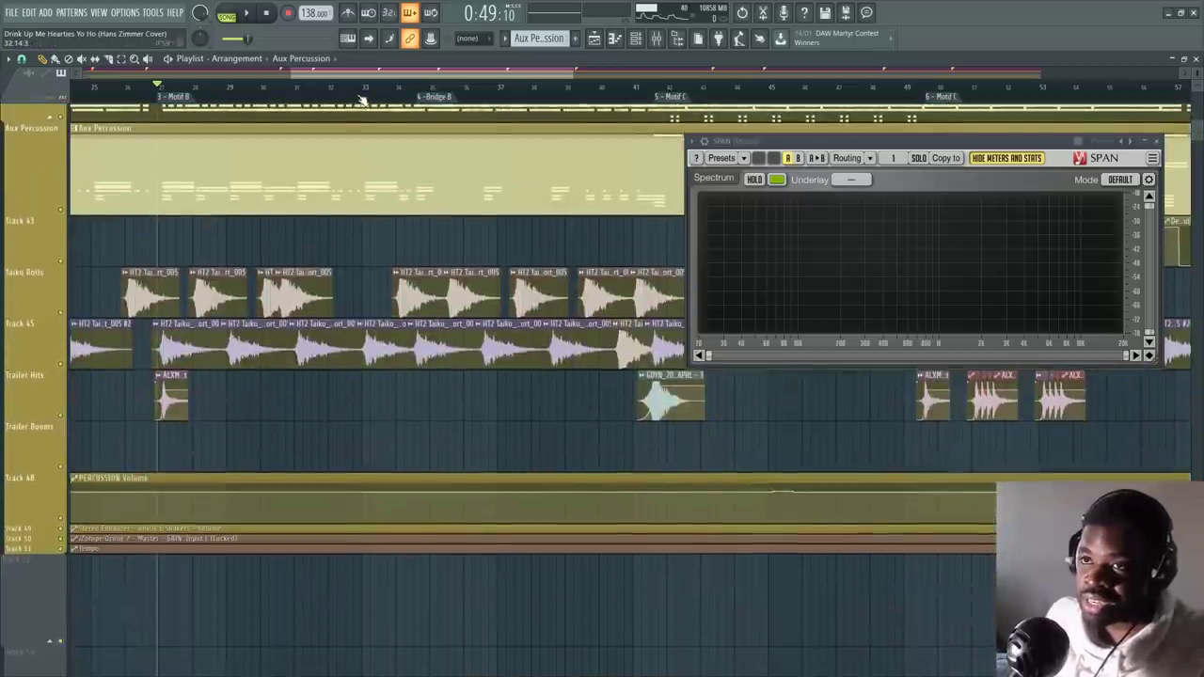
{"action": "scroll", "coordinate": [362, 101], "scroll_direction": "down", "scroll_amount": 3}
{"action": "scroll", "coordinate": [478, 257], "scroll_direction": "up", "scroll_amount": 2}
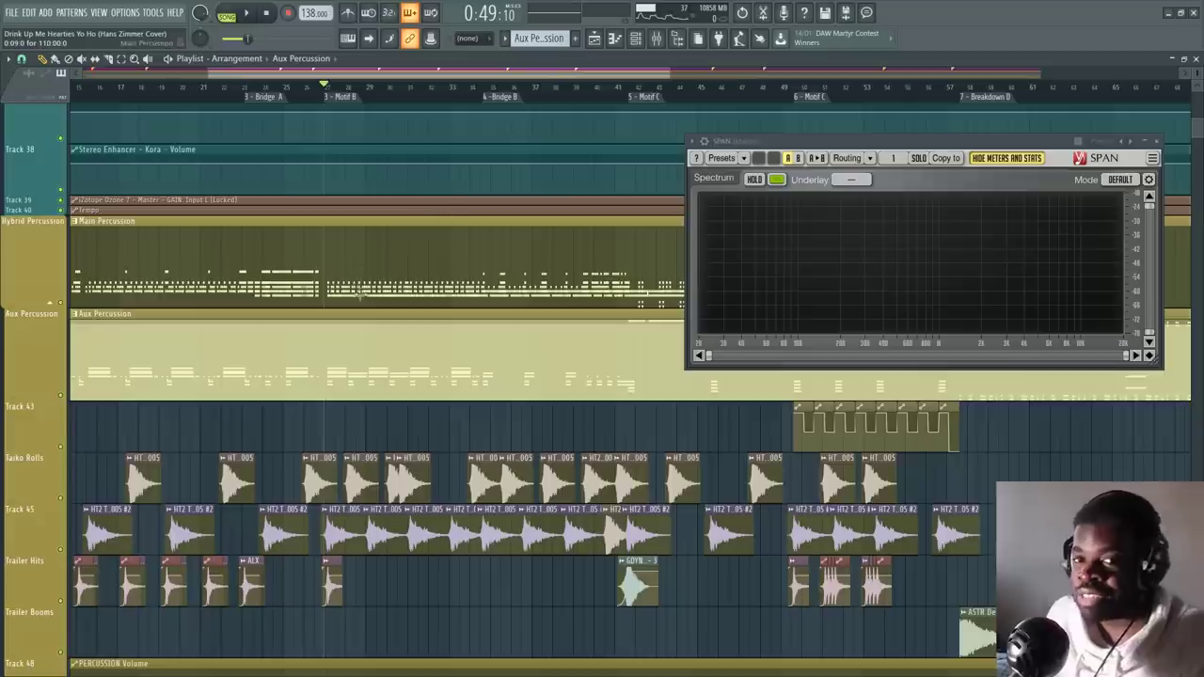
{"action": "left_click_drag", "start_coordinate": [423, 254], "coordinate": [549, 532]}
{"action": "left_click", "coordinate": [530, 422], "text": "ctrl"}
{"action": "left_click_drag", "start_coordinate": [326, 283], "coordinate": [672, 596]}
{"action": "scroll", "coordinate": [551, 476], "scroll_direction": "up", "scroll_amount": 12}
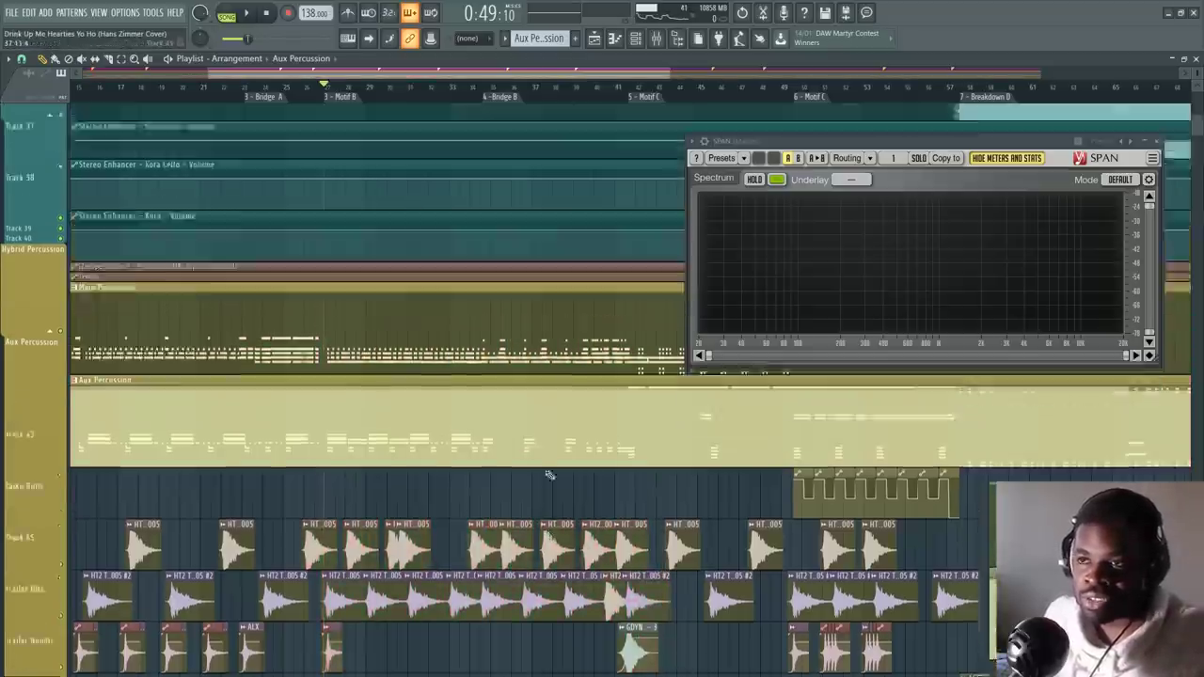
{"action": "scroll", "coordinate": [364, 458], "scroll_direction": "up", "scroll_amount": 5}
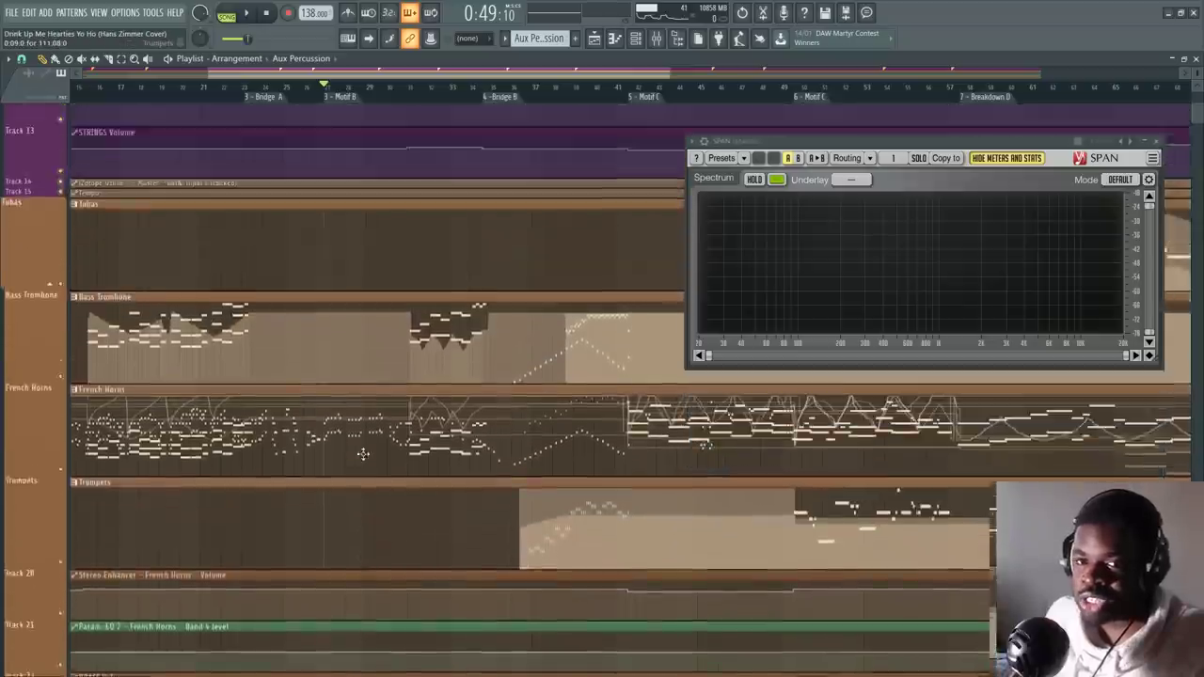
{"action": "scroll", "coordinate": [361, 481], "scroll_direction": "down", "scroll_amount": 9}
{"action": "scroll", "coordinate": [361, 481], "scroll_direction": "down", "scroll_amount": 10}
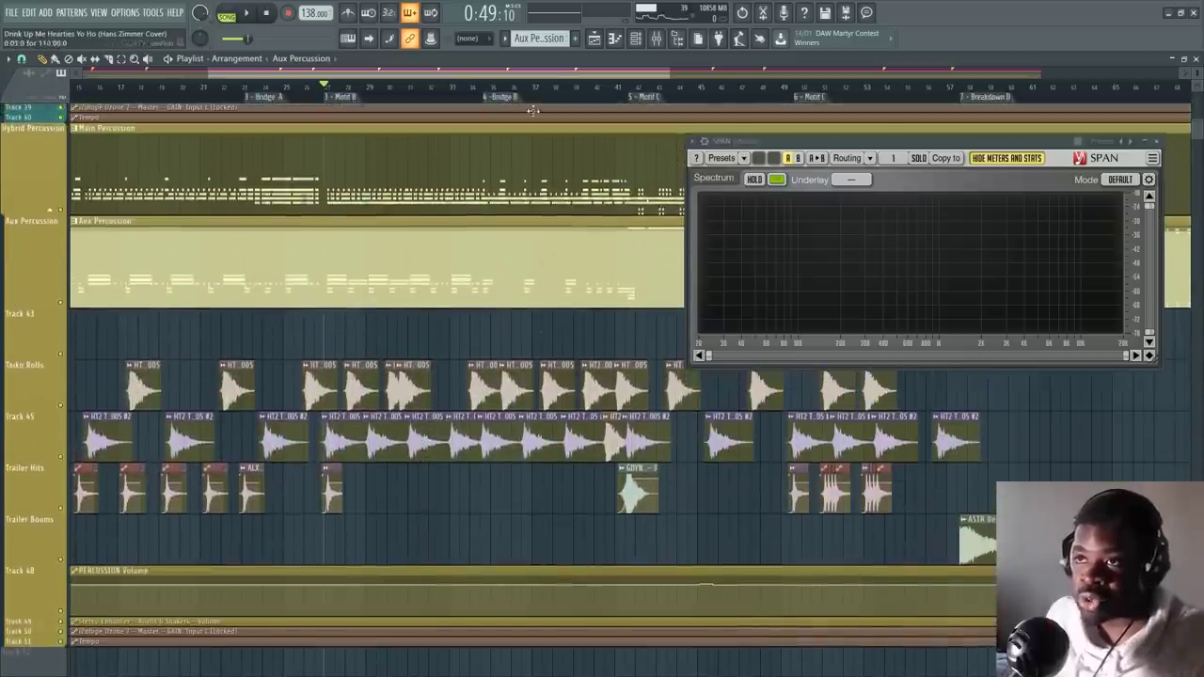
{"action": "scroll", "coordinate": [563, 94], "scroll_direction": "up", "scroll_amount": 2}
{"action": "scroll", "coordinate": [251, 366], "scroll_direction": "up", "scroll_amount": 6}
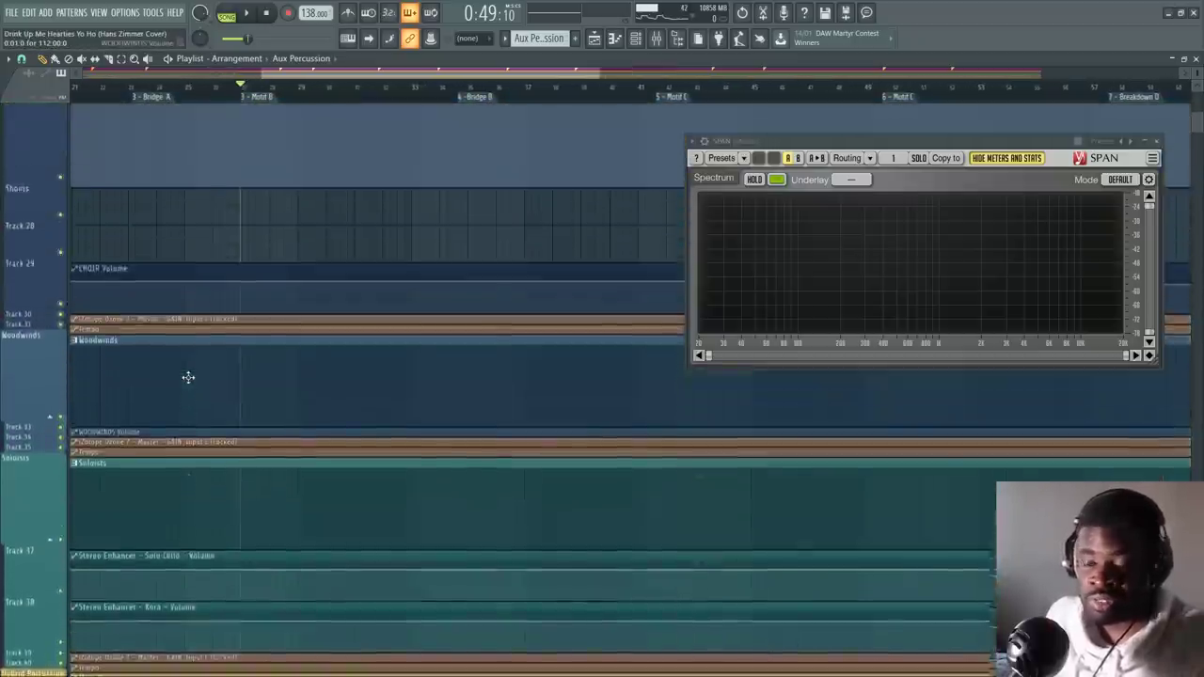
{"action": "scroll", "coordinate": [179, 384], "scroll_direction": "down", "scroll_amount": 5}
{"action": "scroll", "coordinate": [162, 393], "scroll_direction": "down", "scroll_amount": 1}
- Mute the Hybrid Percussion group and play from Motif B to hear the music without percussion
{"action": "left_click", "coordinate": [61, 210]}
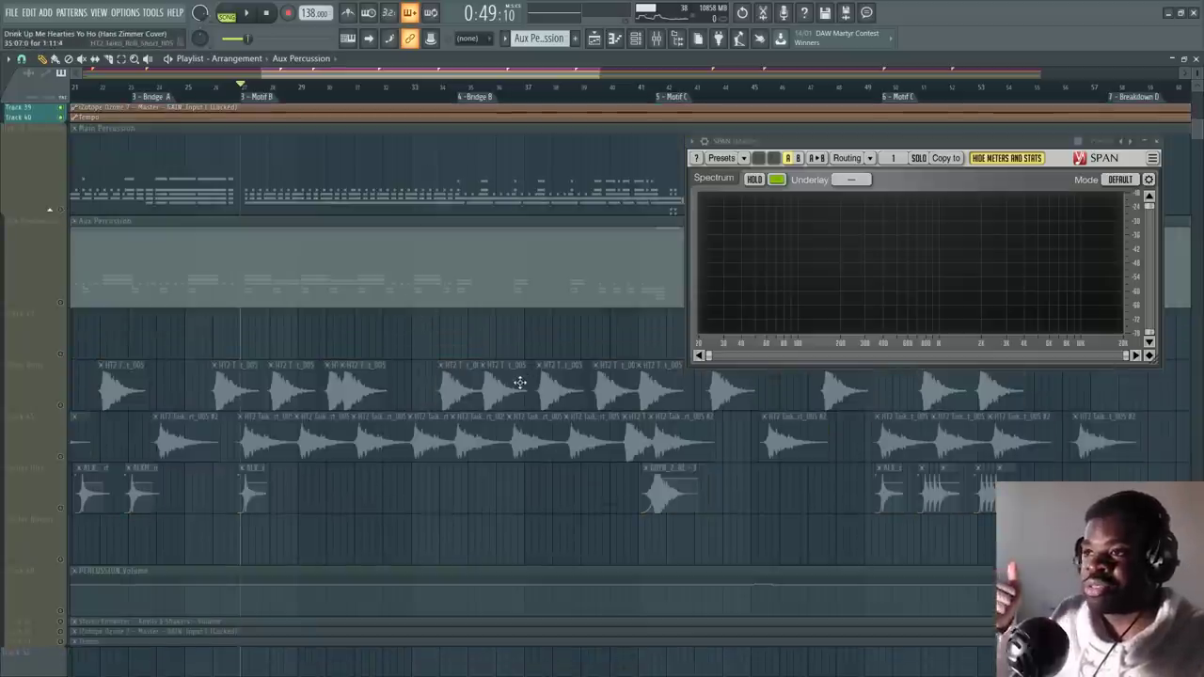
{"action": "scroll", "coordinate": [572, 244], "scroll_direction": "up", "scroll_amount": 1}
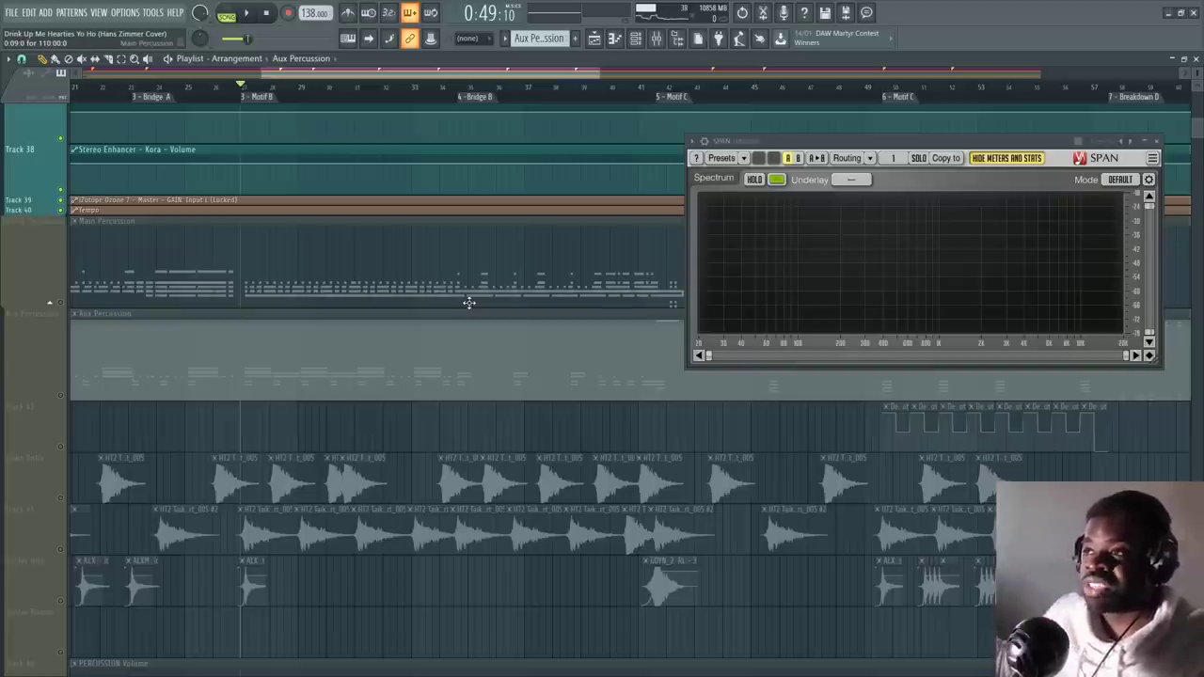
{"action": "key", "text": "space"}
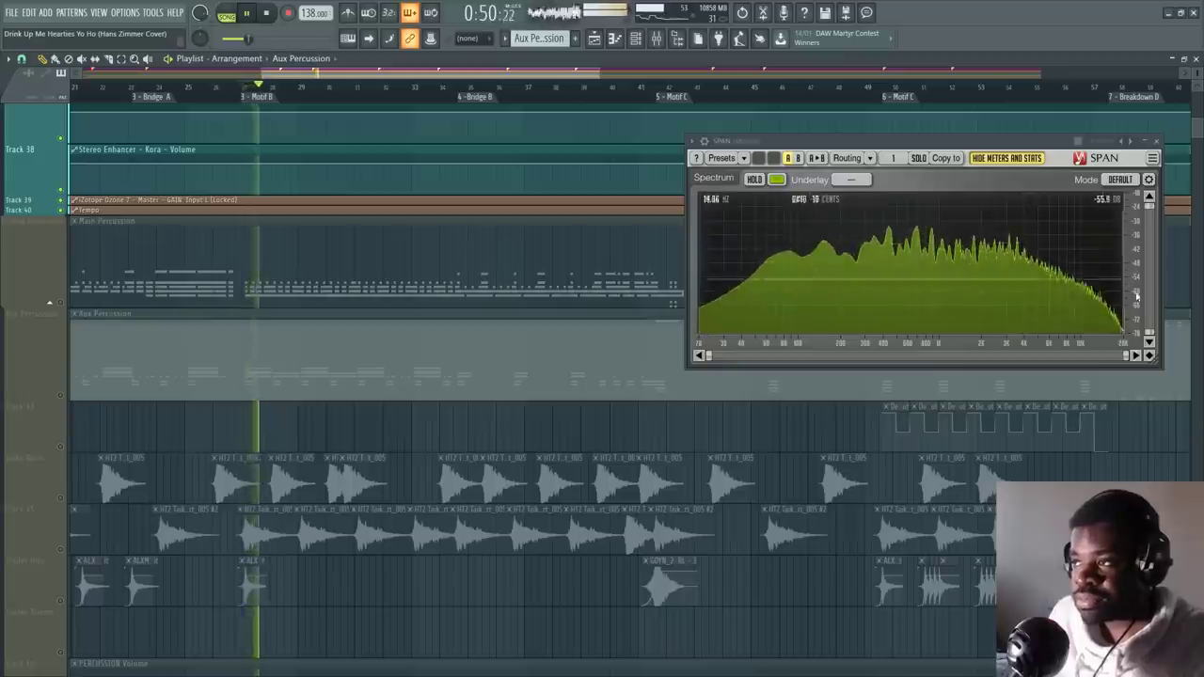
{"action": "key", "text": "space"}
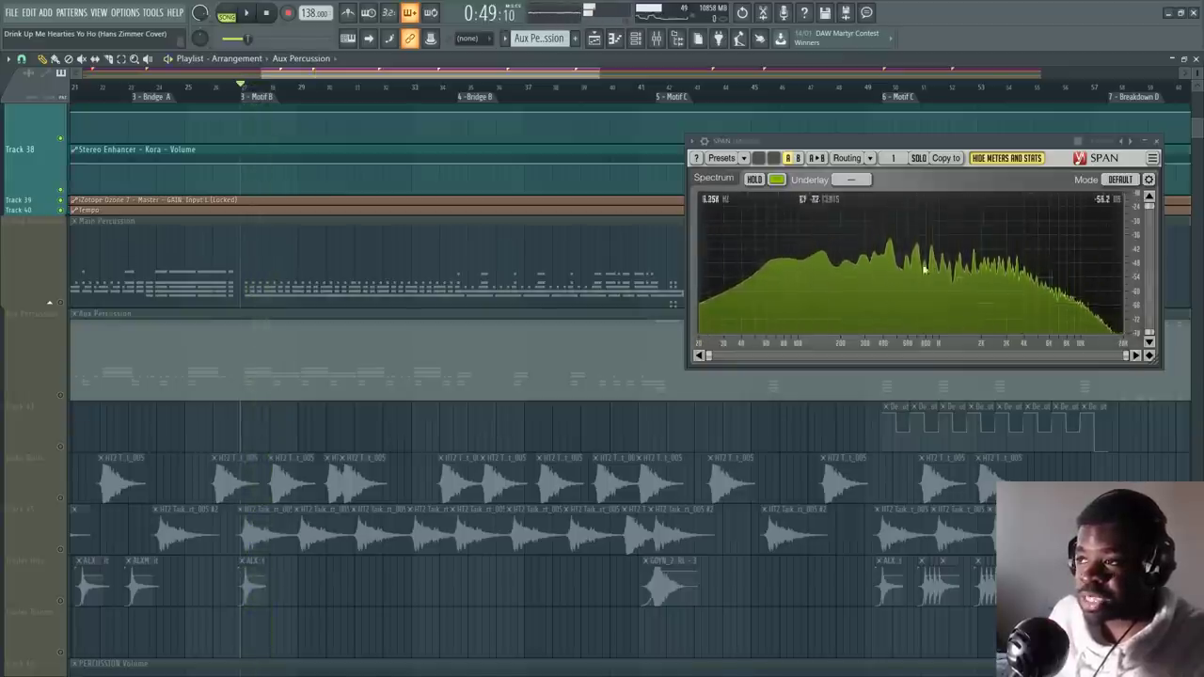
- Solo the Hybrid Percussion group, play it from Motif B, and restore all tracks
{"action": "right_click", "coordinate": [65, 305]}
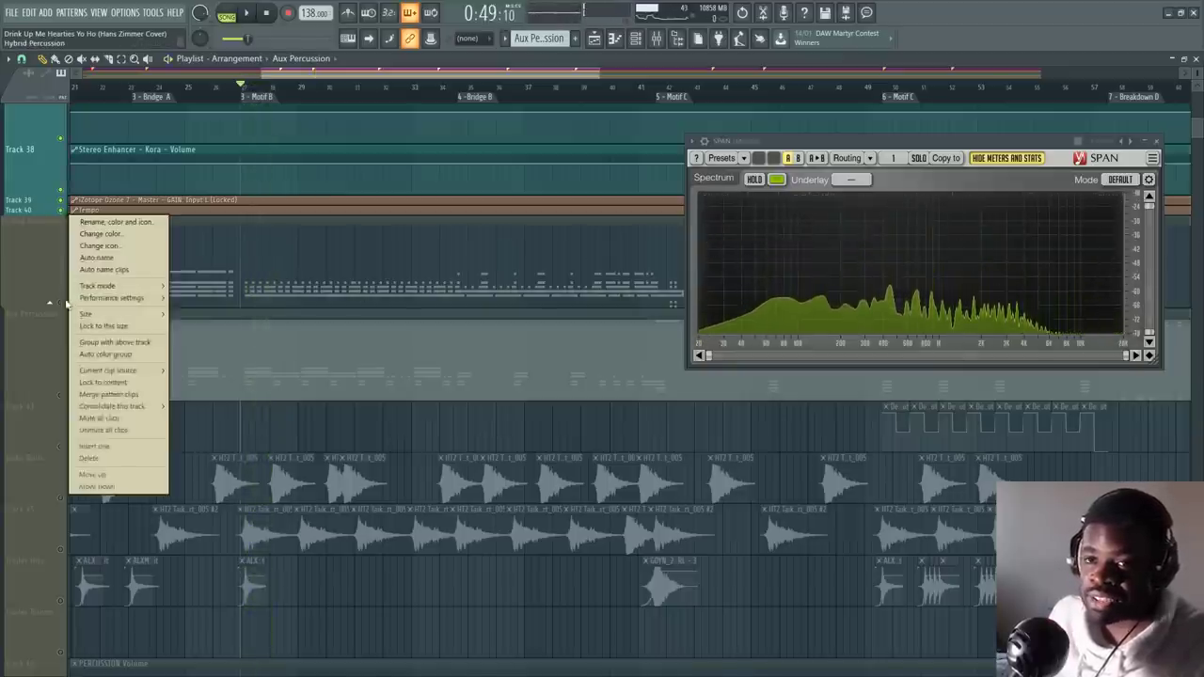
{"action": "right_click", "coordinate": [62, 303]}
{"action": "key", "text": "space"}
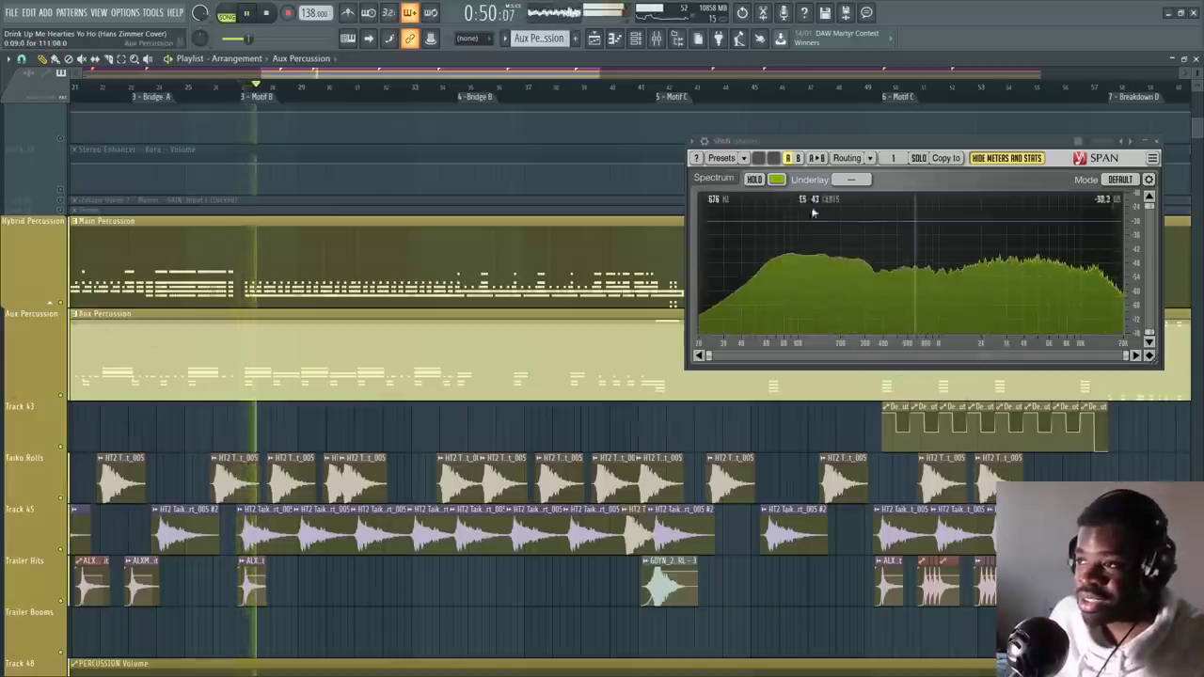
{"action": "key", "text": "space"}
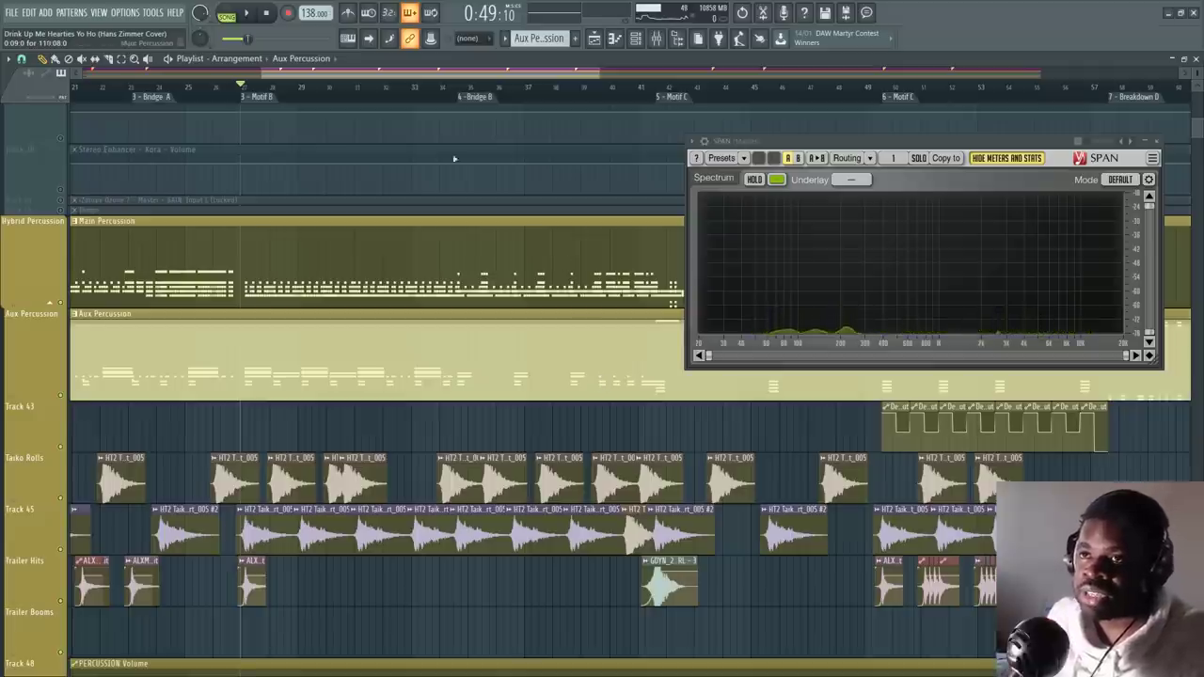
{"action": "left_click", "coordinate": [62, 304], "text": "ctrl"}
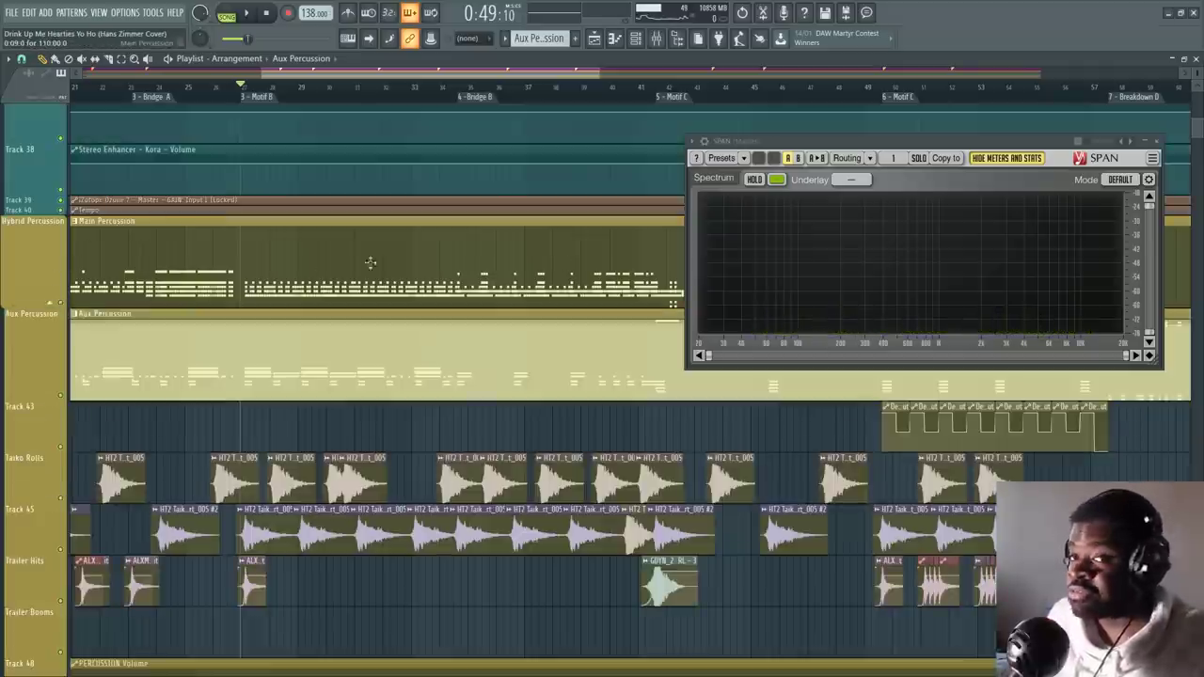
- Switch the playlist to the Tutorial arrangement
{"action": "scroll", "coordinate": [424, 243], "scroll_direction": "down", "scroll_amount": 3}
{"action": "left_click", "coordinate": [236, 58]}
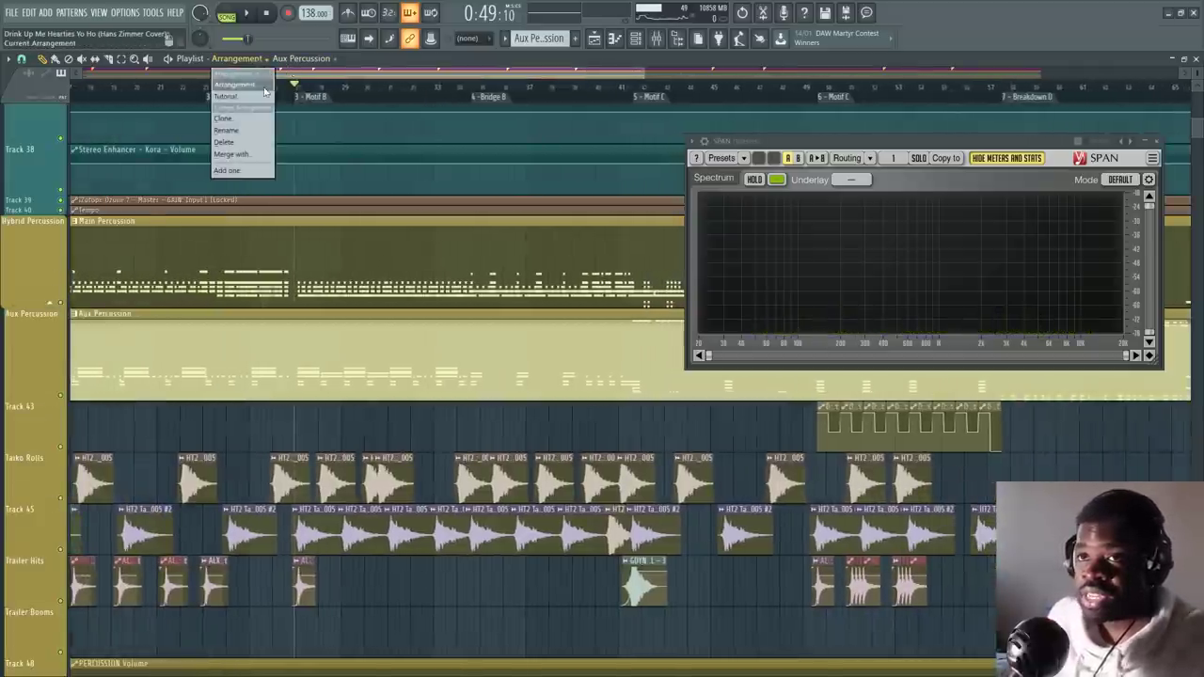
{"action": "left_click", "coordinate": [243, 96]}
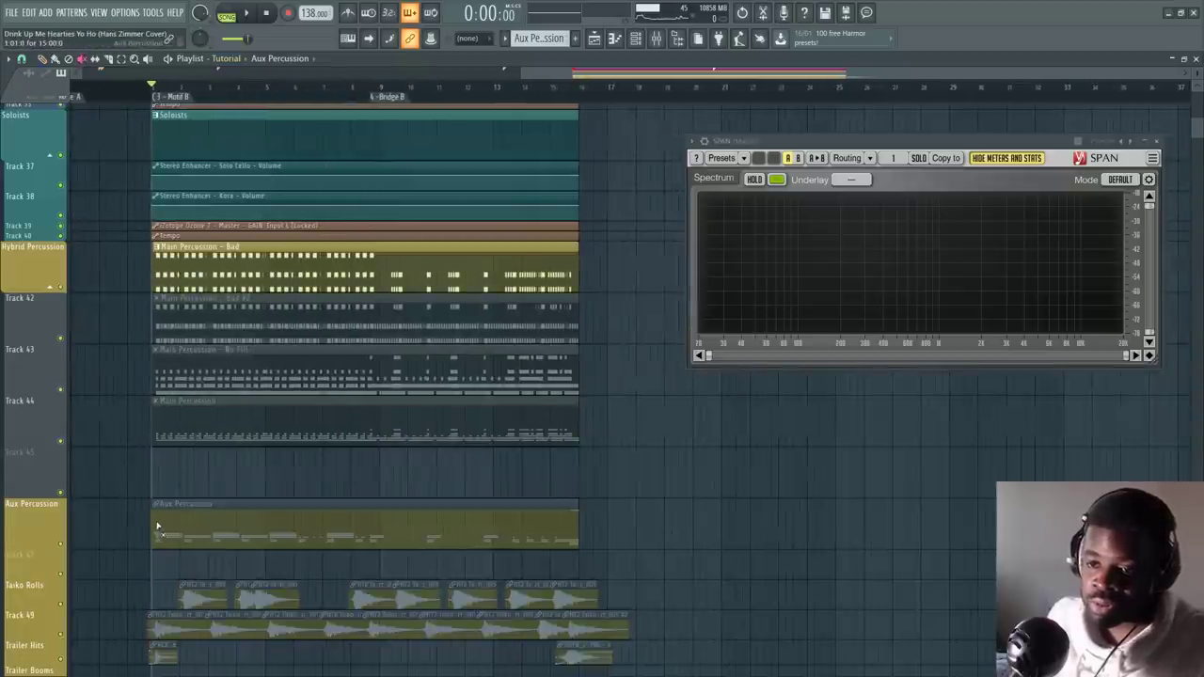
- Open the Main Percussion - Bad clip in the piano roll and examine its note pattern
{"action": "scroll", "coordinate": [173, 501], "scroll_direction": "down", "scroll_amount": 5}
{"action": "scroll", "coordinate": [172, 501], "scroll_direction": "up", "scroll_amount": 2}
{"action": "scroll", "coordinate": [223, 252], "scroll_direction": "up", "scroll_amount": 3}
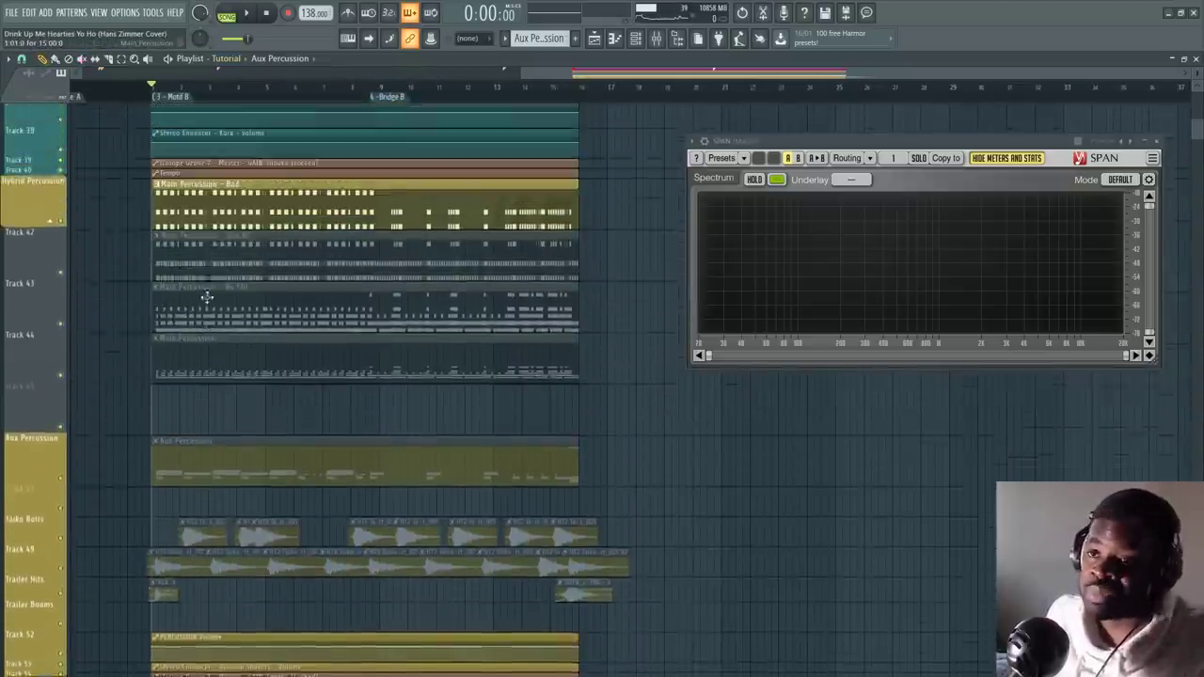
{"action": "double_click", "coordinate": [220, 234]}
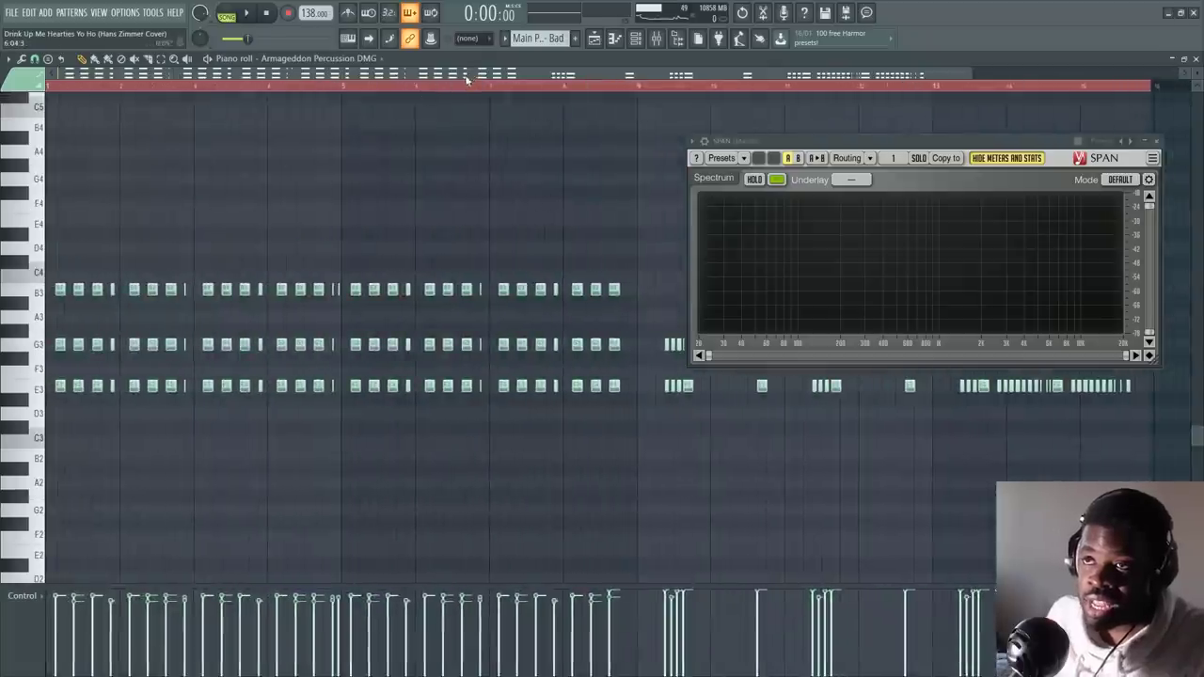
{"action": "scroll", "coordinate": [322, 155], "scroll_direction": "down", "scroll_amount": 2}
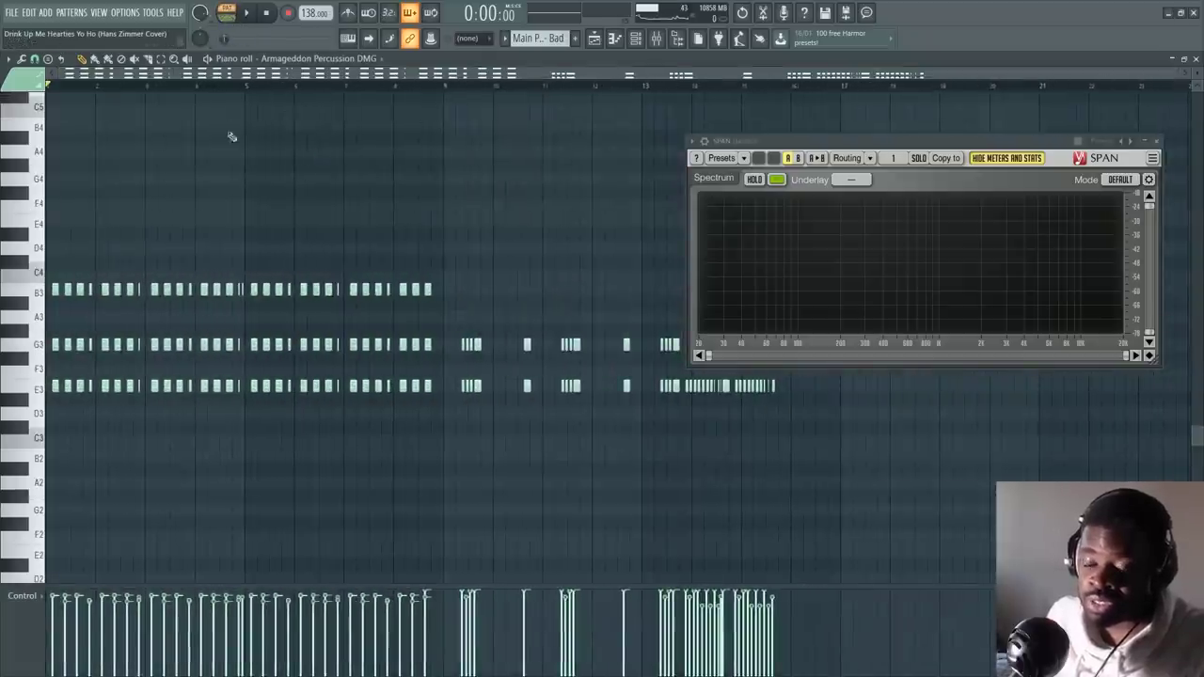
{"action": "key", "text": "F5"}
{"action": "key", "text": "F5"}
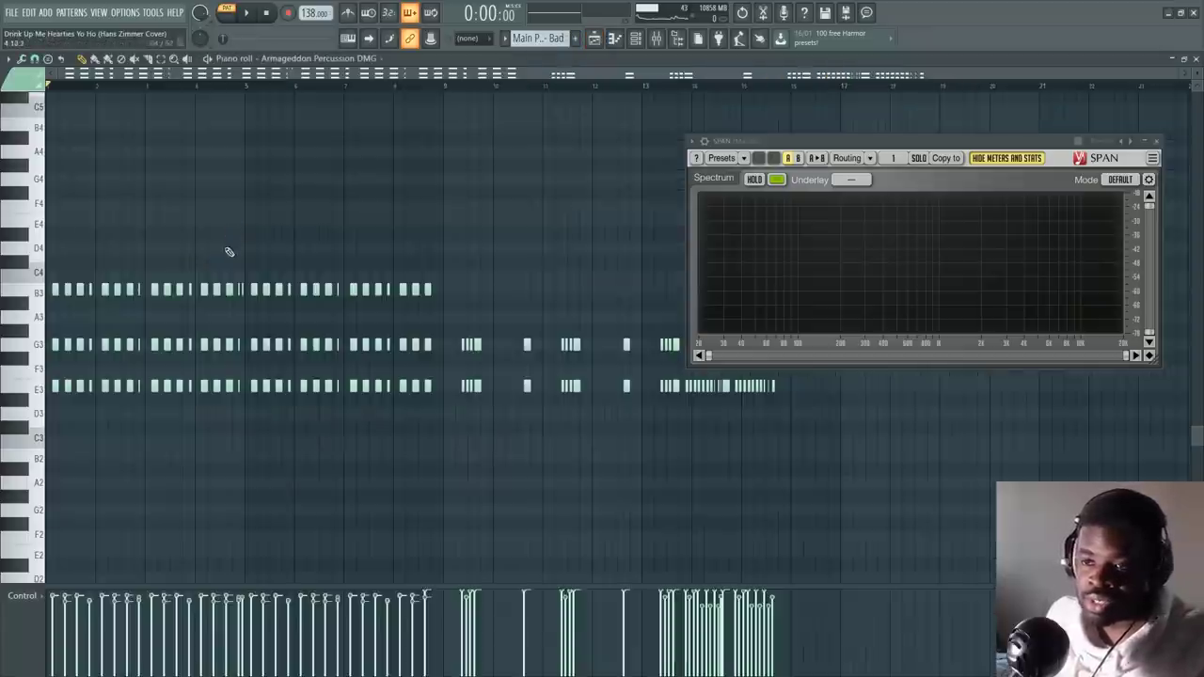
{"action": "key", "text": "F5"}
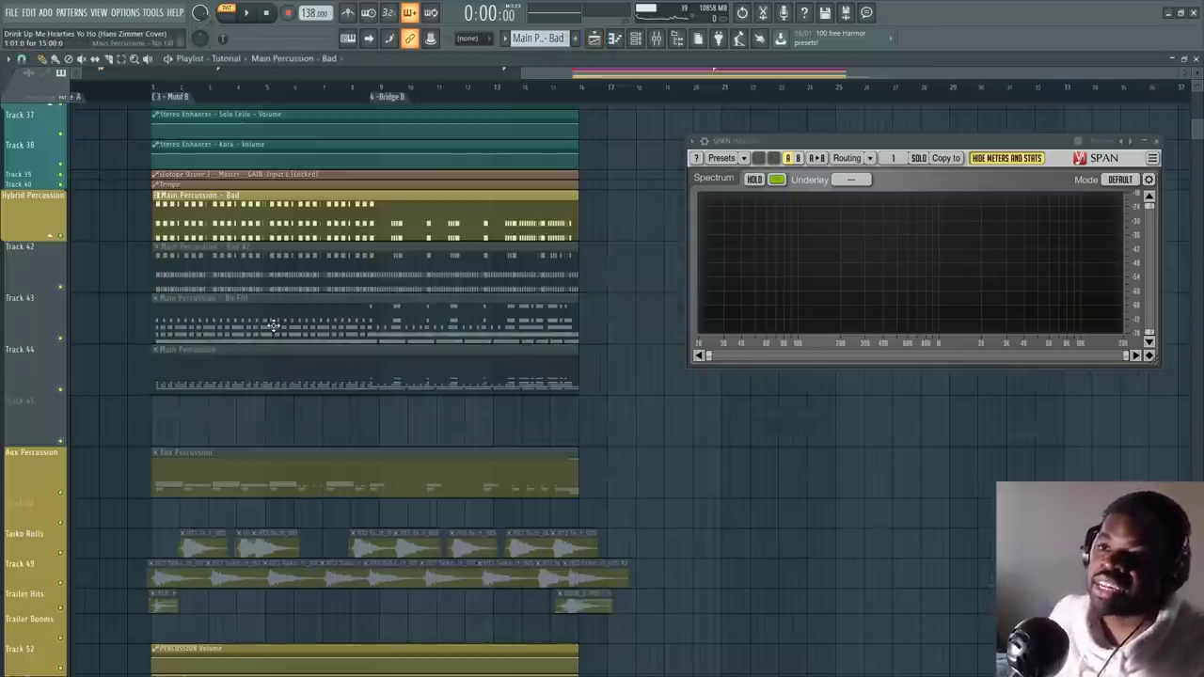
{"action": "key", "text": "F7"}
{"action": "scroll", "coordinate": [299, 85], "scroll_direction": "up", "scroll_amount": 3}
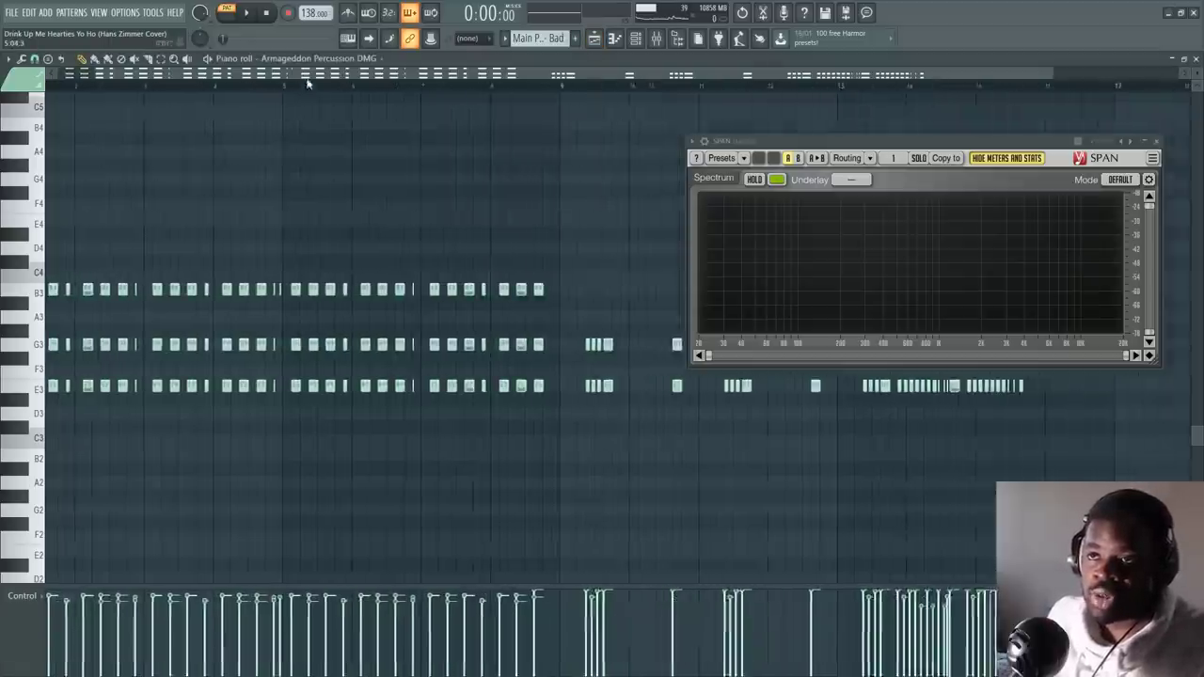
- Play the Main Percussion - Bad pattern on its own from the start and return to the playlist
{"action": "key", "text": "space"}
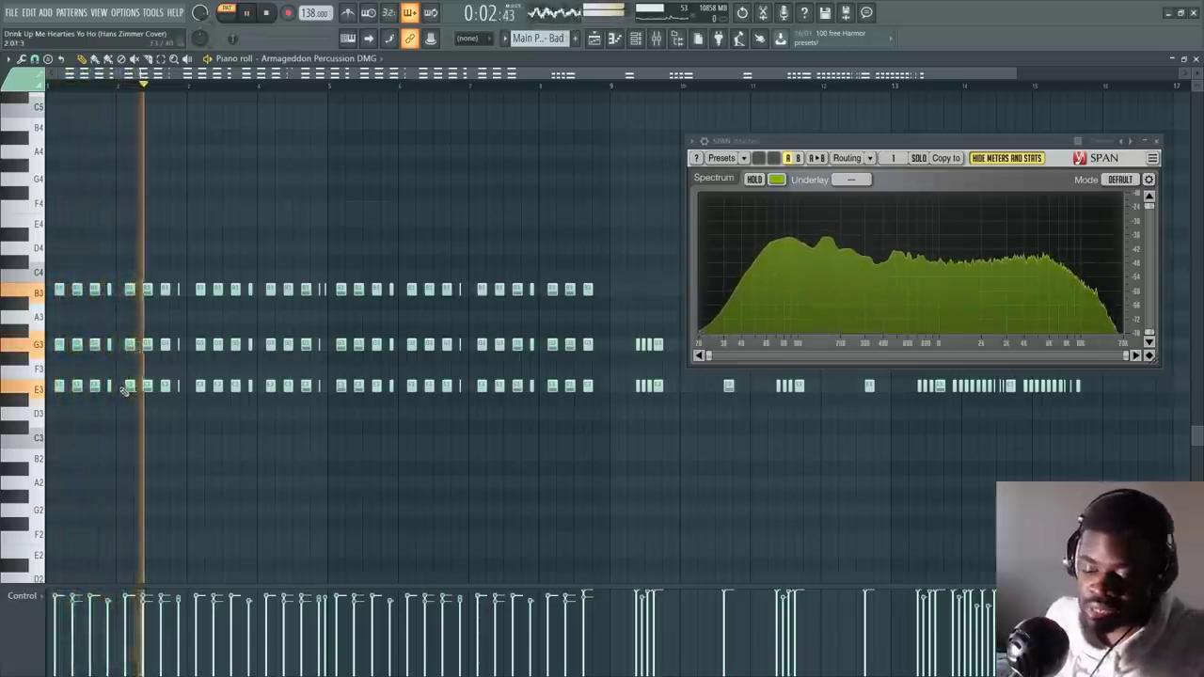
{"action": "key", "text": "space"}
{"action": "key", "text": "F6"}
{"action": "key", "text": "F5"}
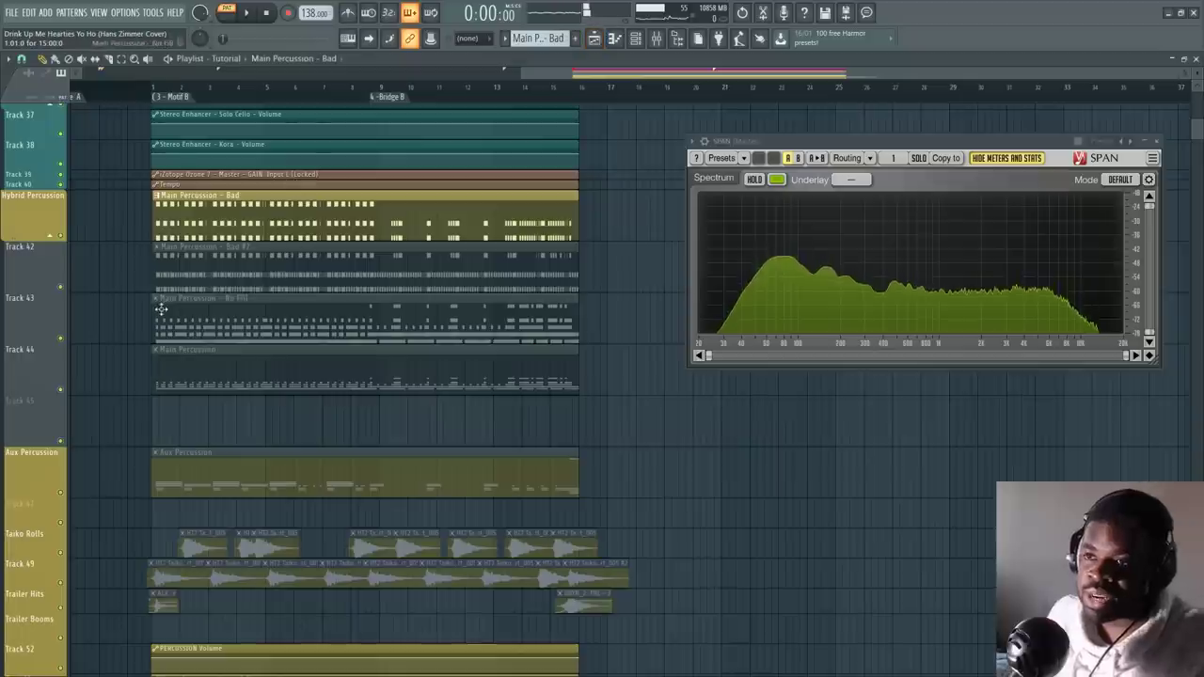
- Switch to song mode and play the Tutorial arrangement from bar 3 to hear the Main Percussion - Bad clip in context
{"action": "scroll", "coordinate": [161, 309], "scroll_direction": "up", "scroll_amount": 2}
{"action": "key", "text": "l"}
{"action": "scroll", "coordinate": [172, 392], "scroll_direction": "up", "scroll_amount": 1}
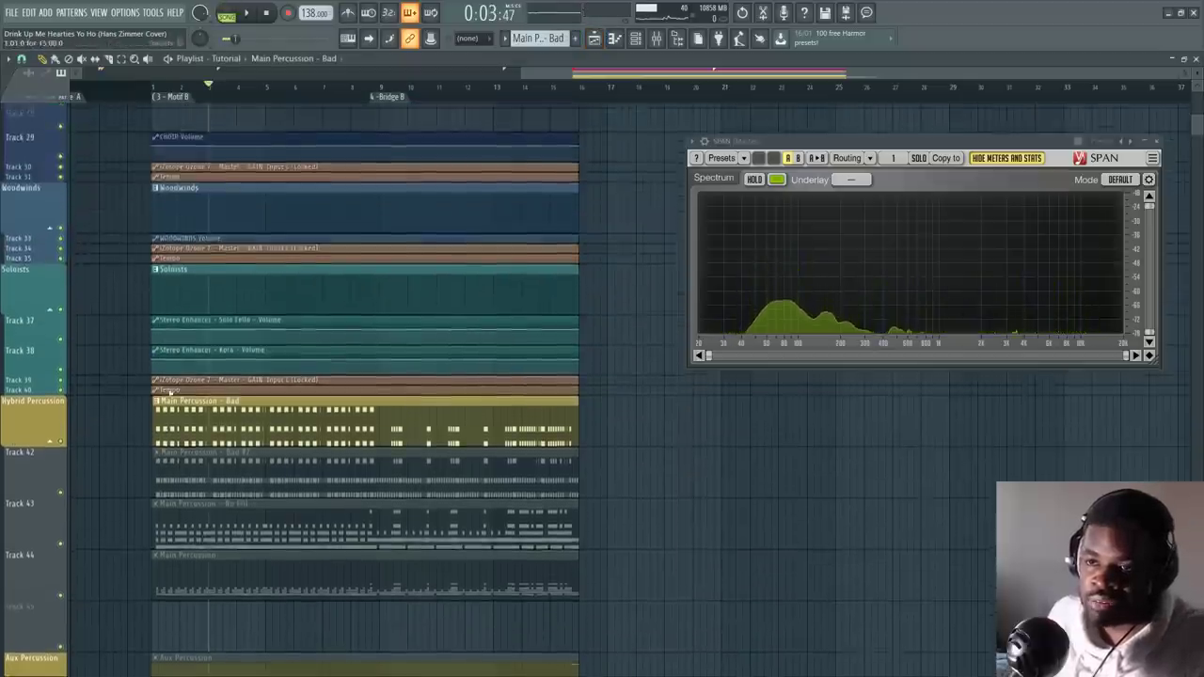
{"action": "scroll", "coordinate": [209, 333], "scroll_direction": "down", "scroll_amount": 2}
{"action": "scroll", "coordinate": [217, 377], "scroll_direction": "up", "scroll_amount": 1}
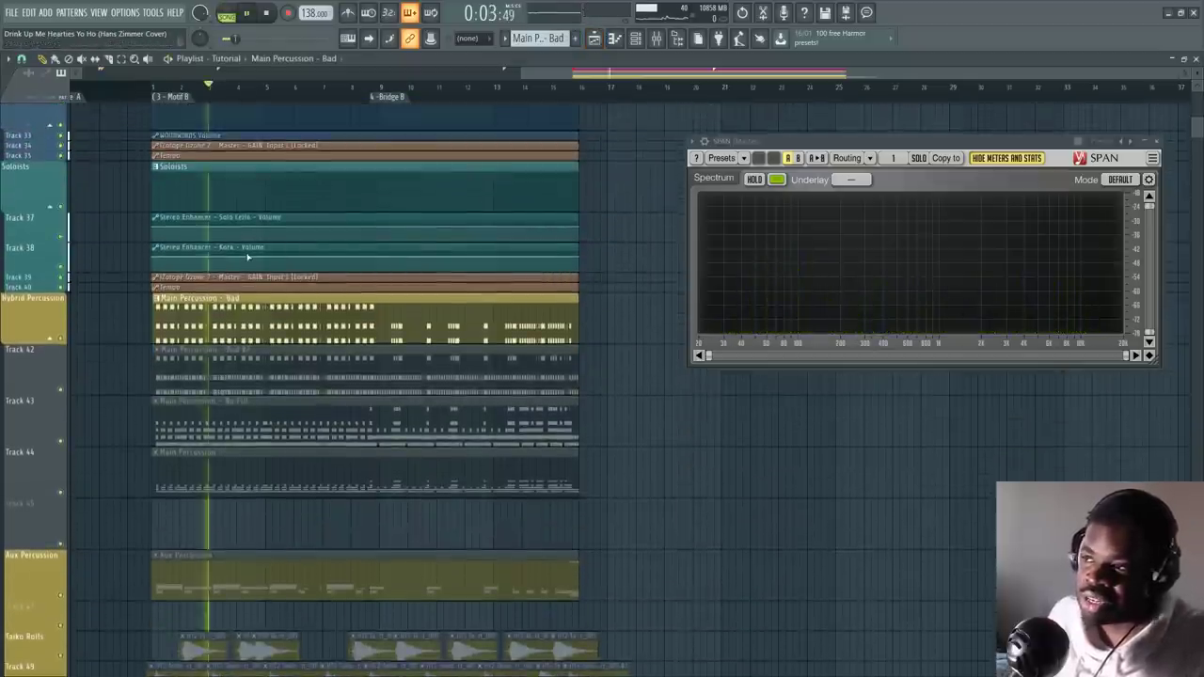
{"action": "key", "text": "space"}
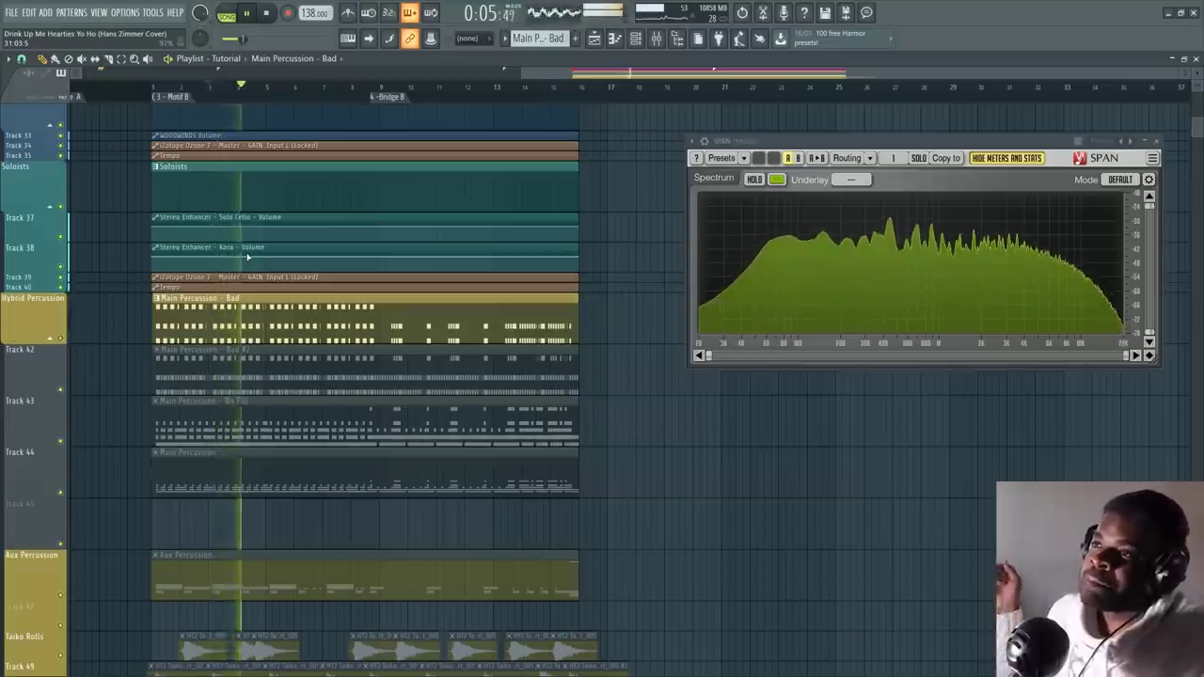
{"action": "key", "text": "space"}
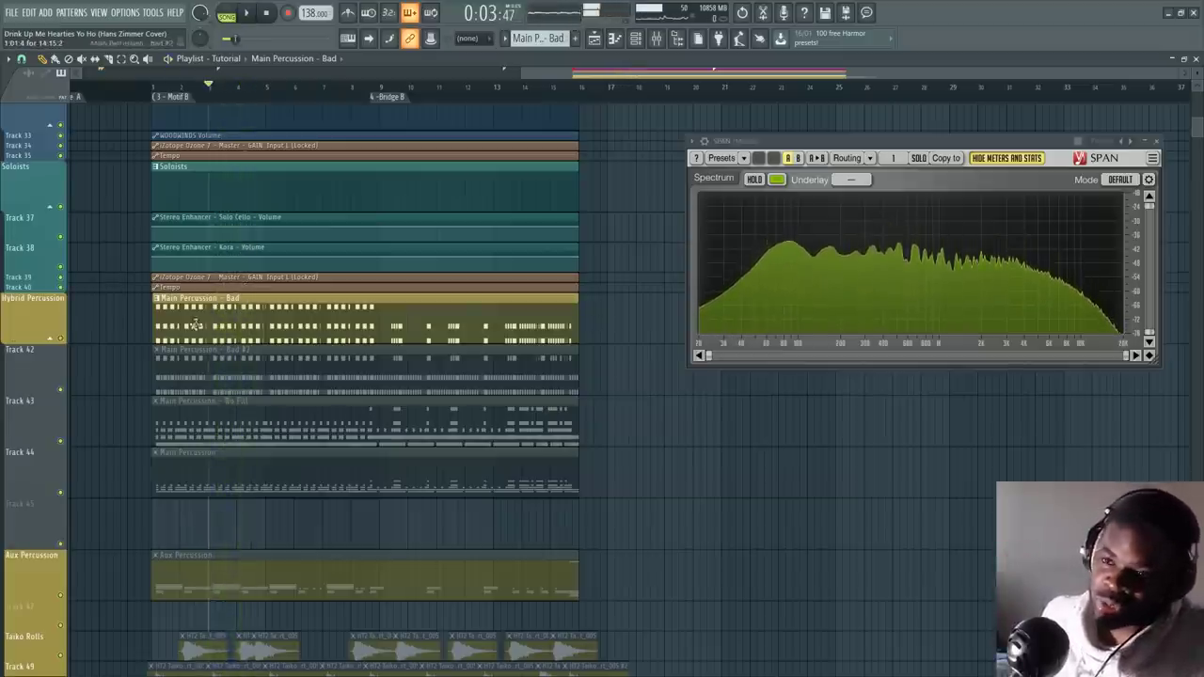
- Mute the Main Percussion - Bad clip, unmute Main Percussion - Bad #2, and open the Bad #2 notes in the piano roll
{"action": "right_click", "coordinate": [196, 324], "text": "alt"}
{"action": "right_click", "coordinate": [186, 379], "text": "alt"}
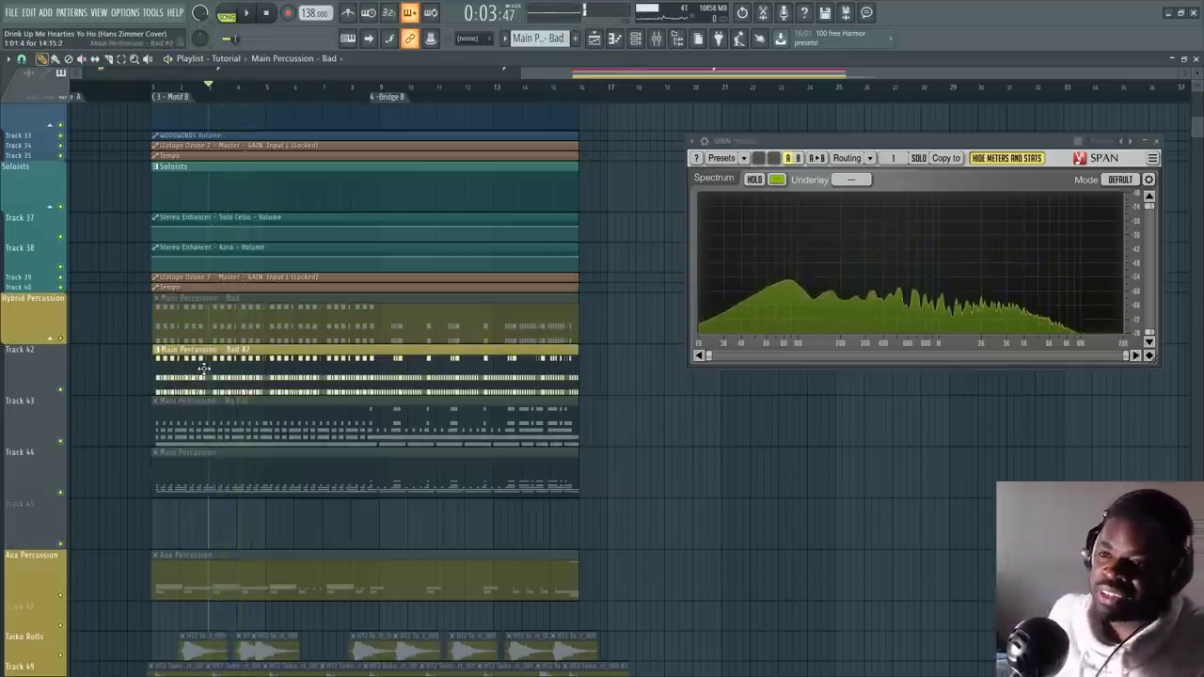
{"action": "double_click", "coordinate": [203, 369]}
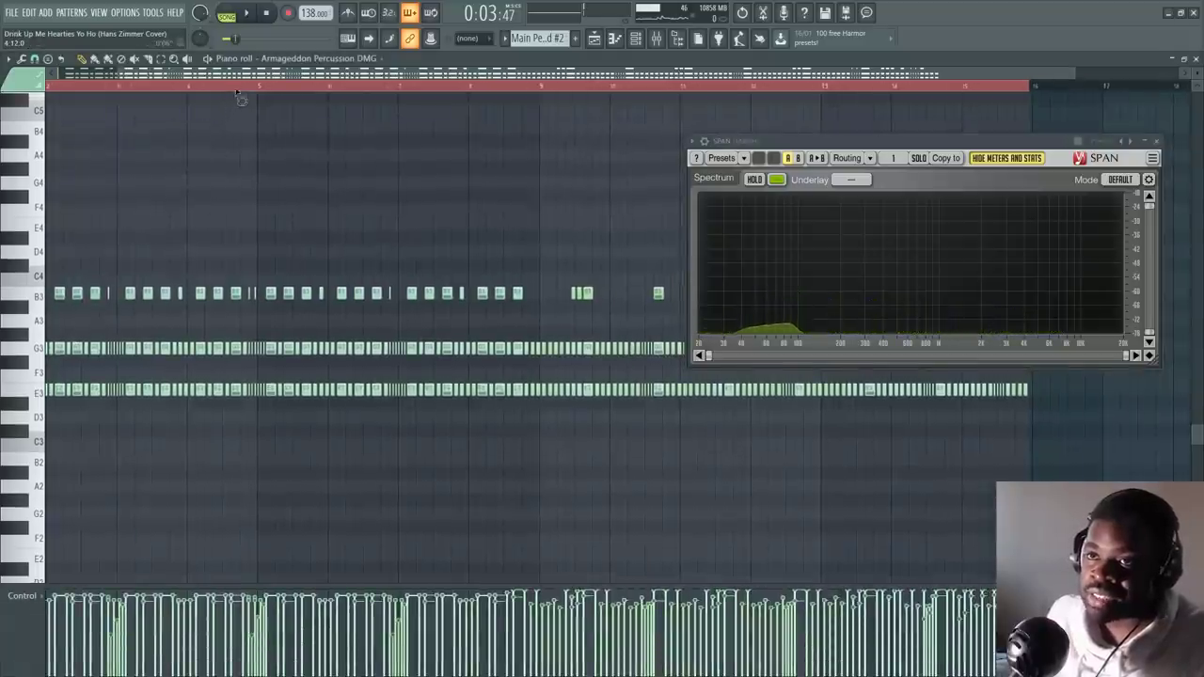
{"action": "key", "text": "ctrl+d"}
{"action": "scroll", "coordinate": [207, 129], "scroll_direction": "down", "scroll_amount": 3}
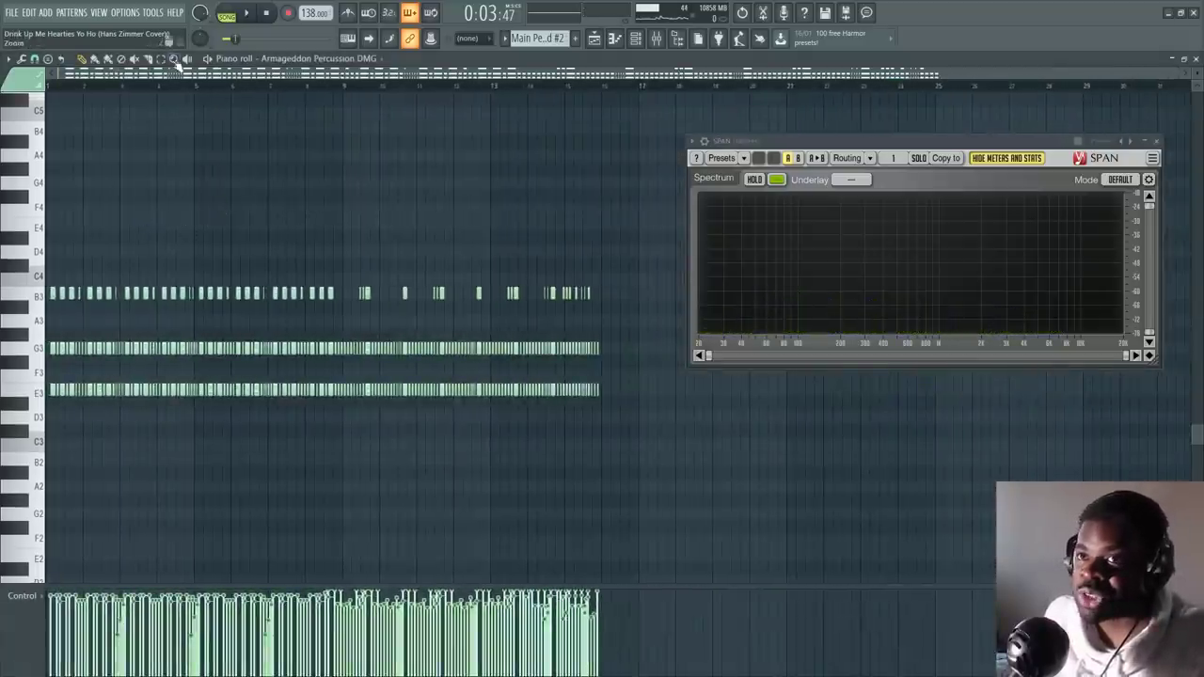
{"action": "scroll", "coordinate": [193, 96], "scroll_direction": "up", "scroll_amount": 5}
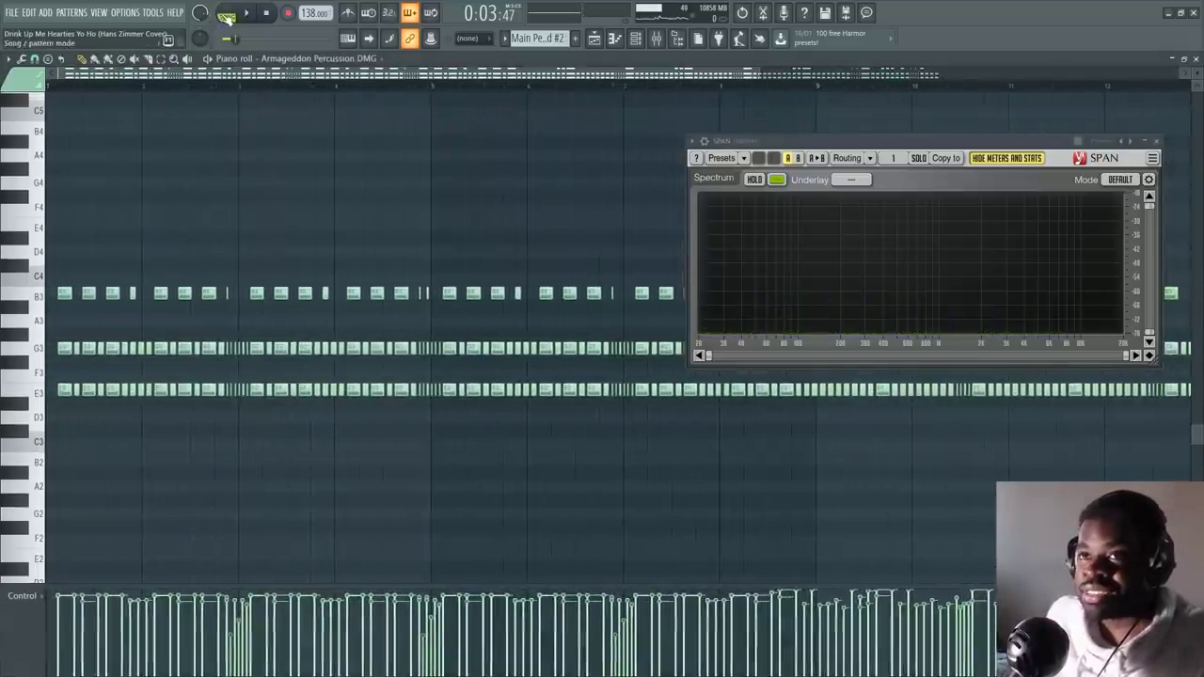
- Switch to pattern mode and play the Main Percussion - Bad #2 pattern on its own from the start
{"action": "left_click", "coordinate": [226, 15]}
{"action": "scroll", "coordinate": [197, 92], "scroll_direction": "down", "scroll_amount": 4}
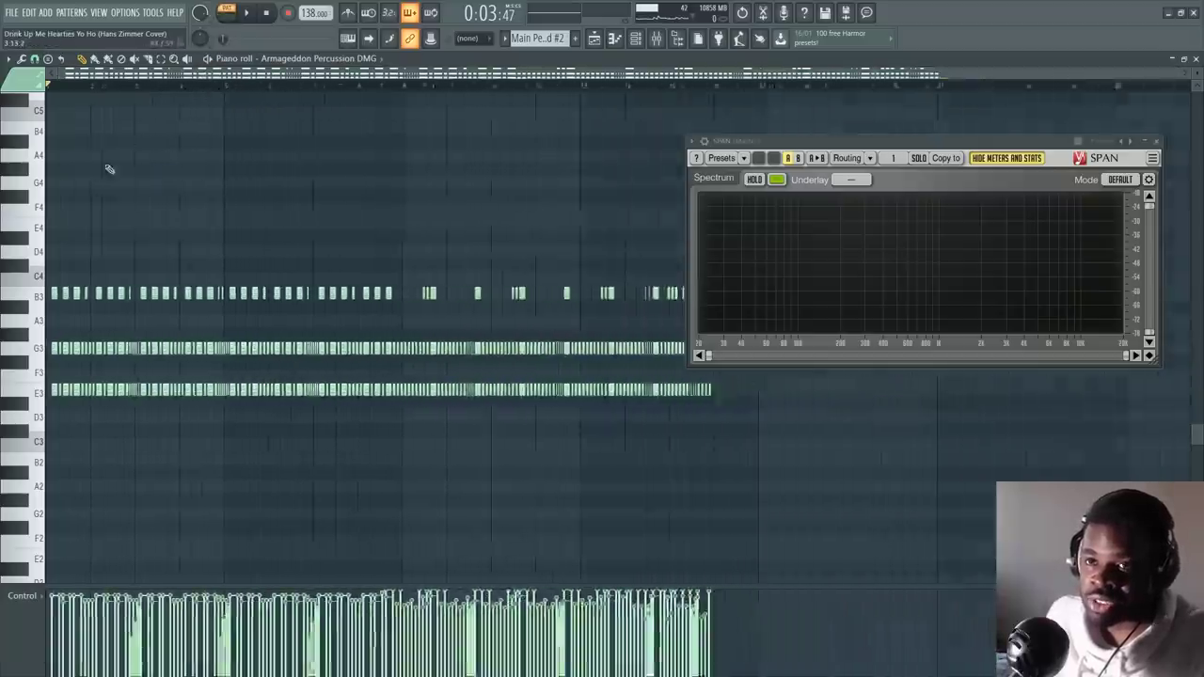
{"action": "scroll", "coordinate": [72, 131], "scroll_direction": "down", "scroll_amount": 1}
{"action": "scroll", "coordinate": [57, 98], "scroll_direction": "up", "scroll_amount": 5}
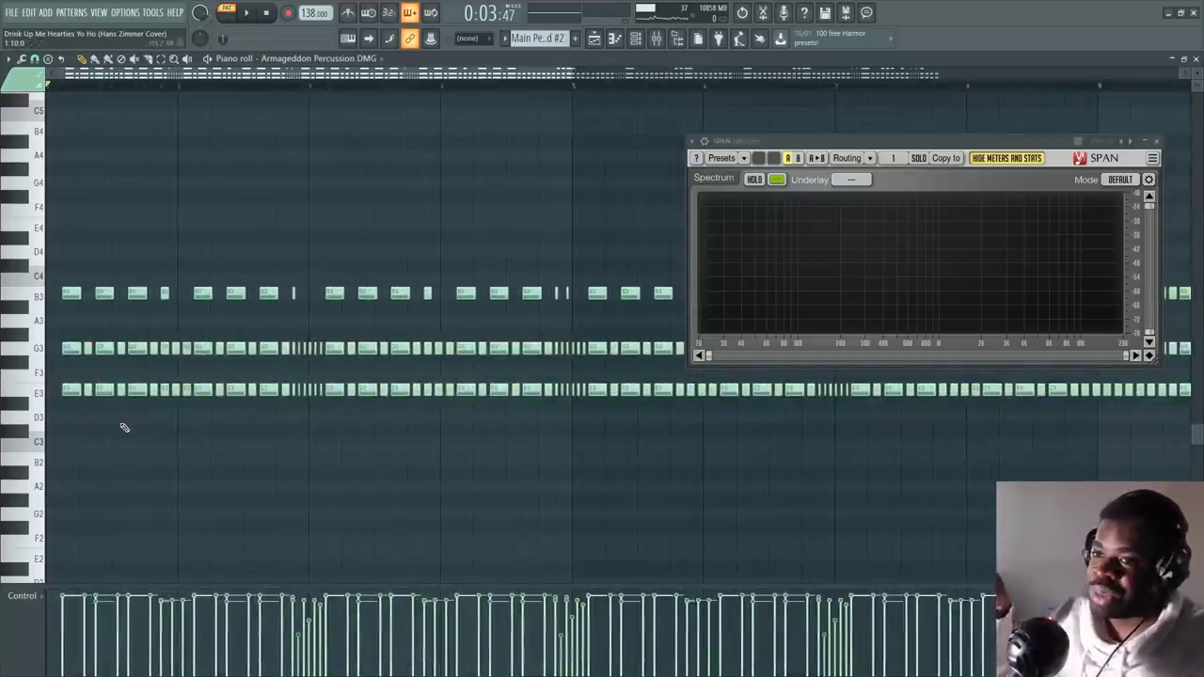
{"action": "left_click", "coordinate": [247, 13]}
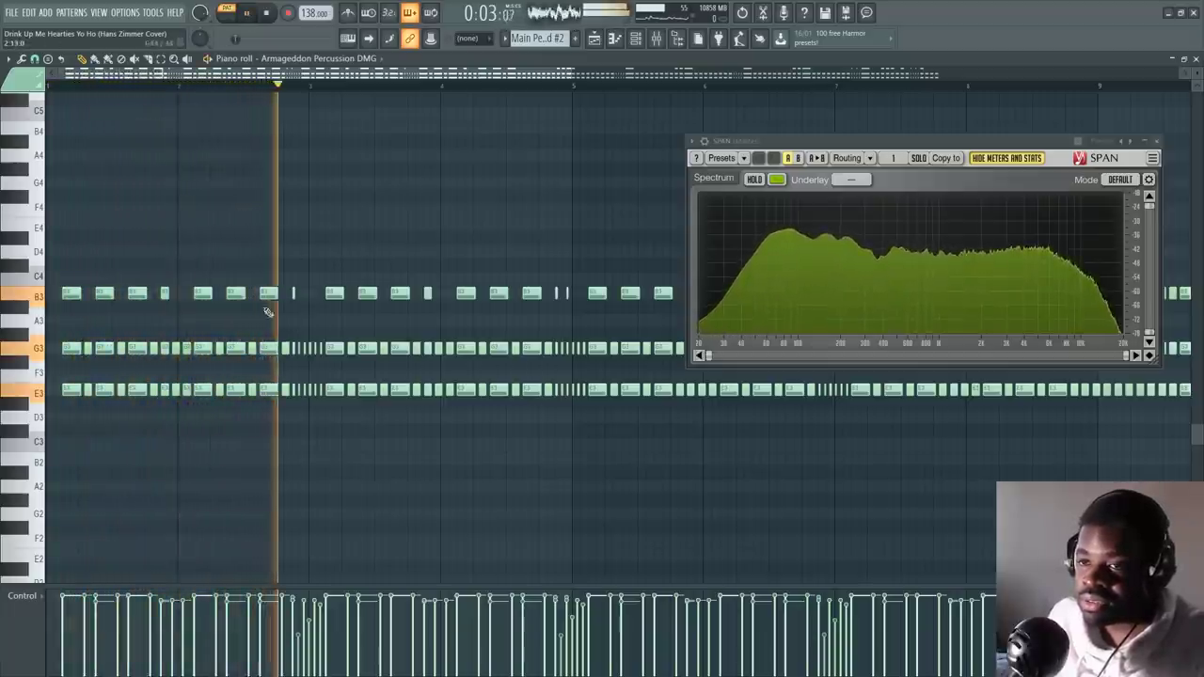
{"action": "key", "text": "space"}
- Cut the longer main-hit notes, play the remaining short fill notes on their own, and restore the cut notes
{"action": "key", "text": "ctrl+alt+z"}
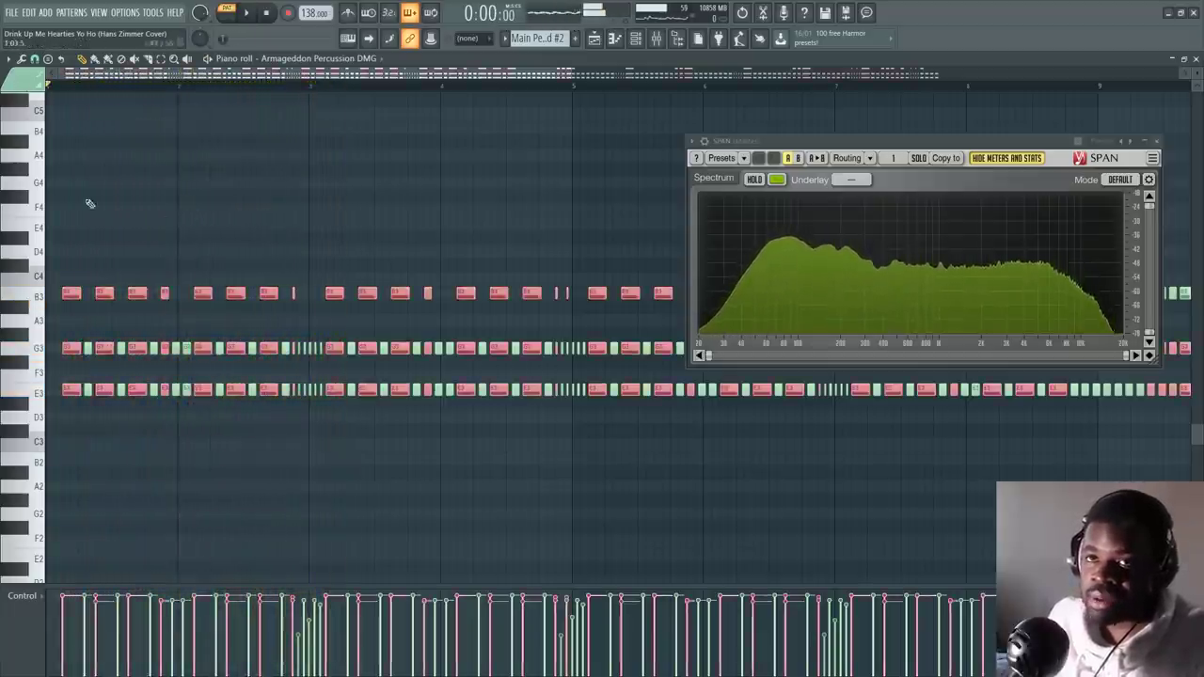
{"action": "key", "text": "ctrl+alt+z"}
{"action": "key", "text": "space"}
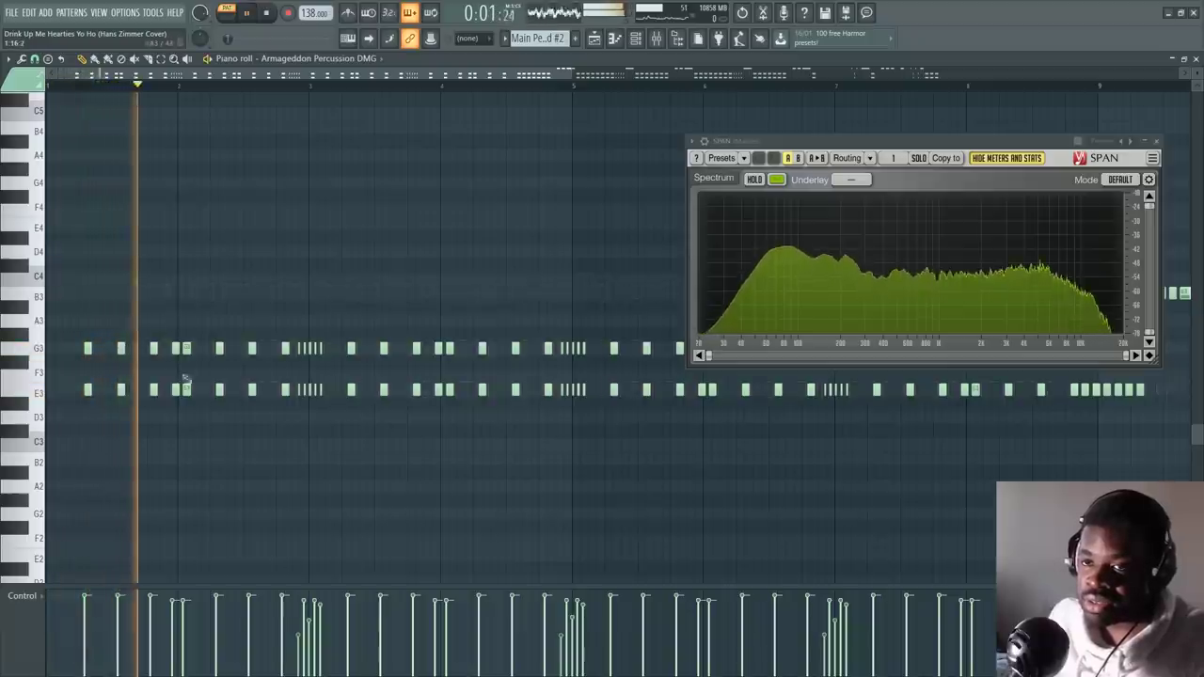
{"action": "key", "text": "ctrl+z"}
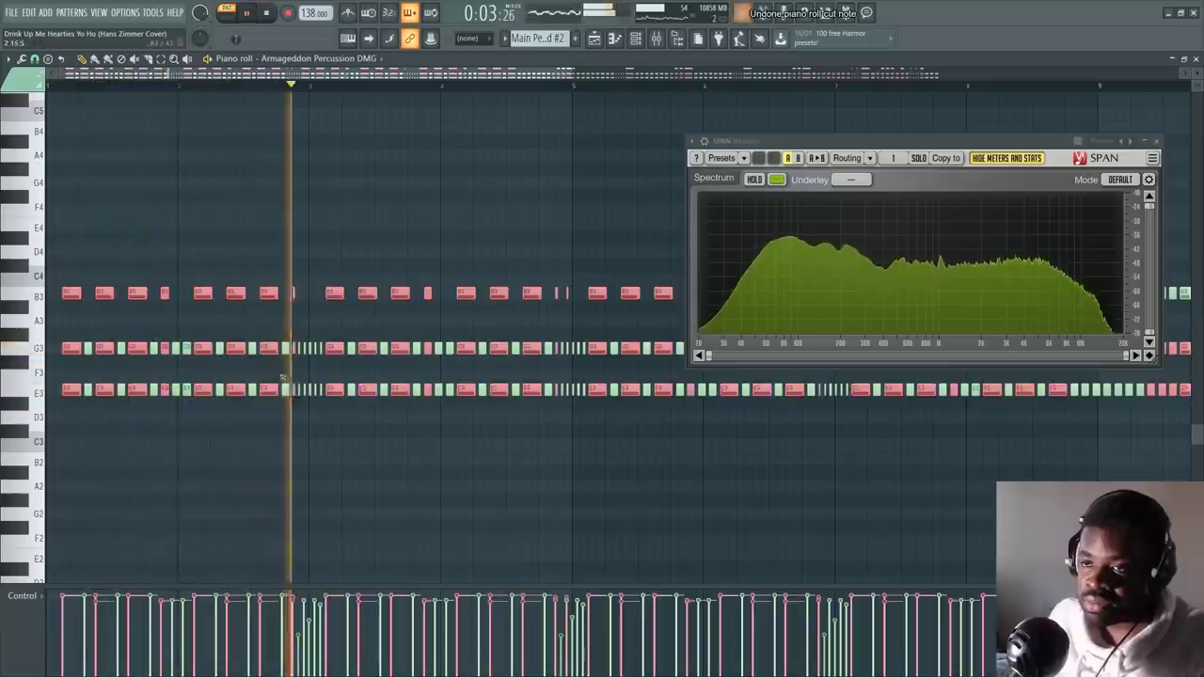
{"action": "key", "text": "ctrl+d"}
{"action": "key", "text": "space"}
- Return to the playlist in song mode and play from about bar 6 to hear Main Percussion - Bad #2 in context
{"action": "key", "text": "F5"}
{"action": "key", "text": "l"}
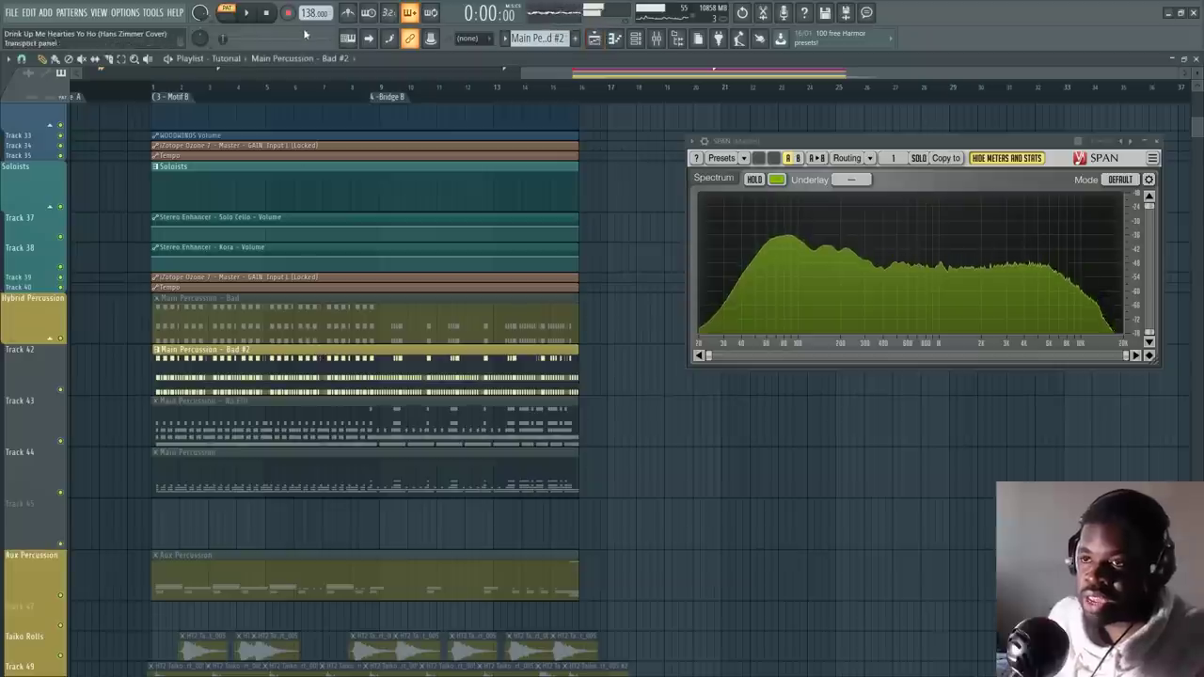
{"action": "left_click", "coordinate": [304, 87]}
{"action": "key", "text": "space"}
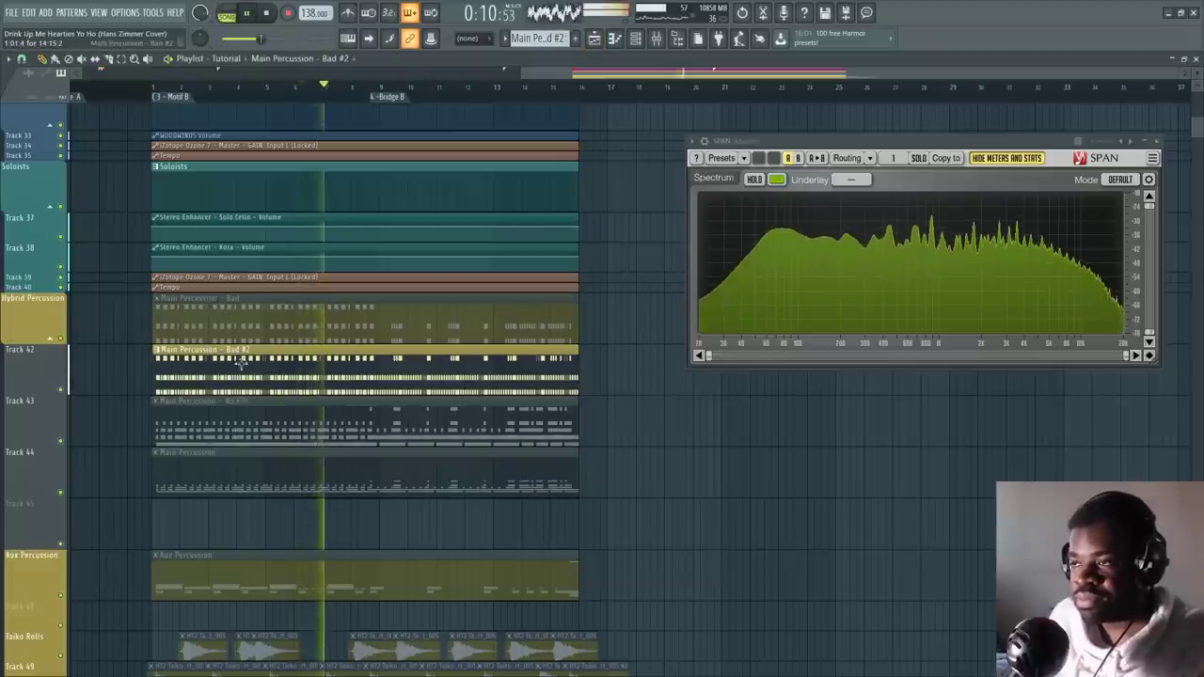
{"action": "key", "text": "space"}
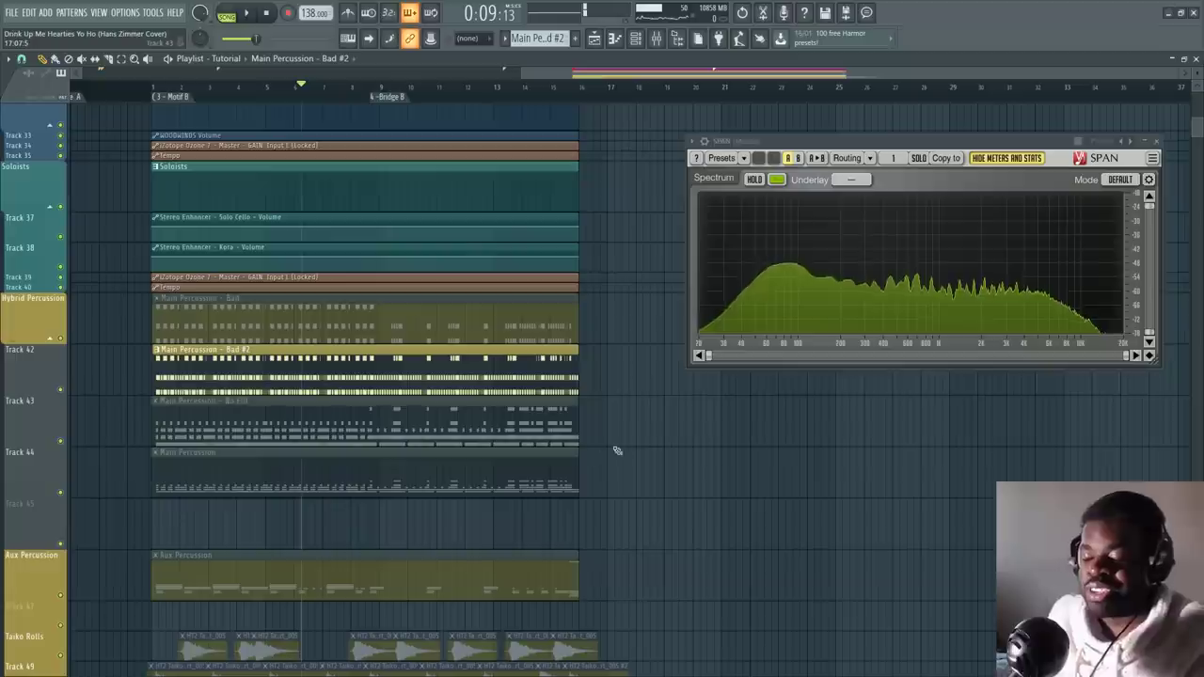
- Mute Main Percussion - Bad #2, unmute Main Percussion - No Fill, and reopen the Bad #2 notes in the piano roll
{"action": "left_click", "coordinate": [234, 379]}
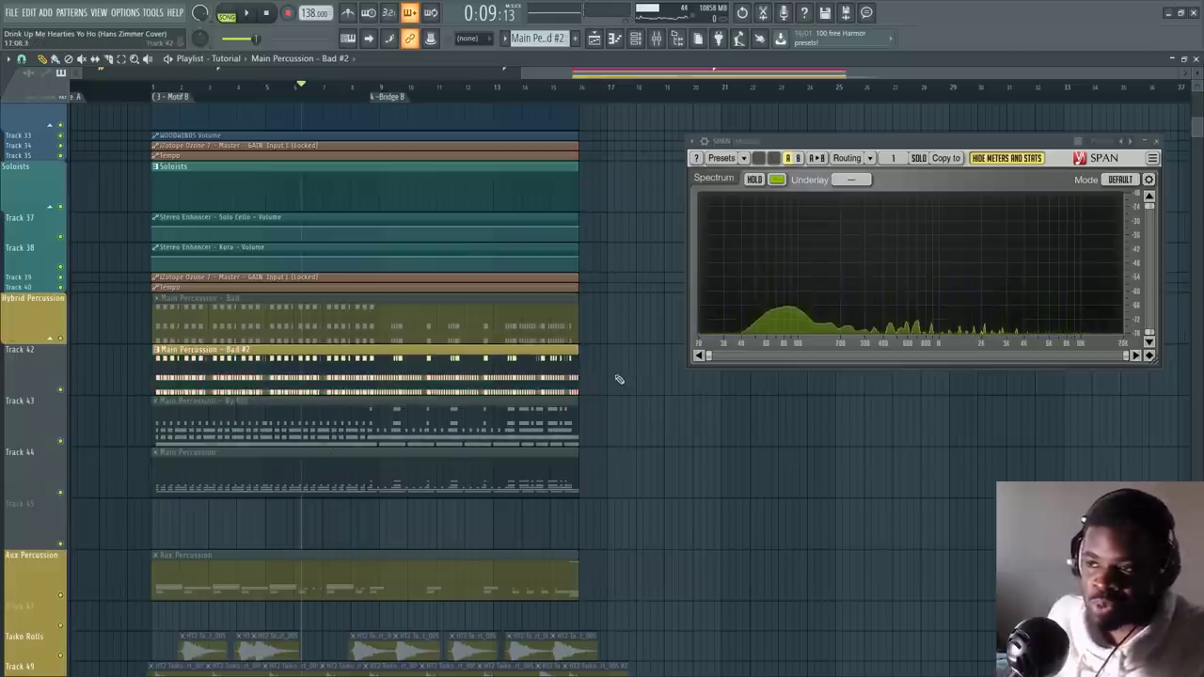
{"action": "right_click", "coordinate": [719, 414]}
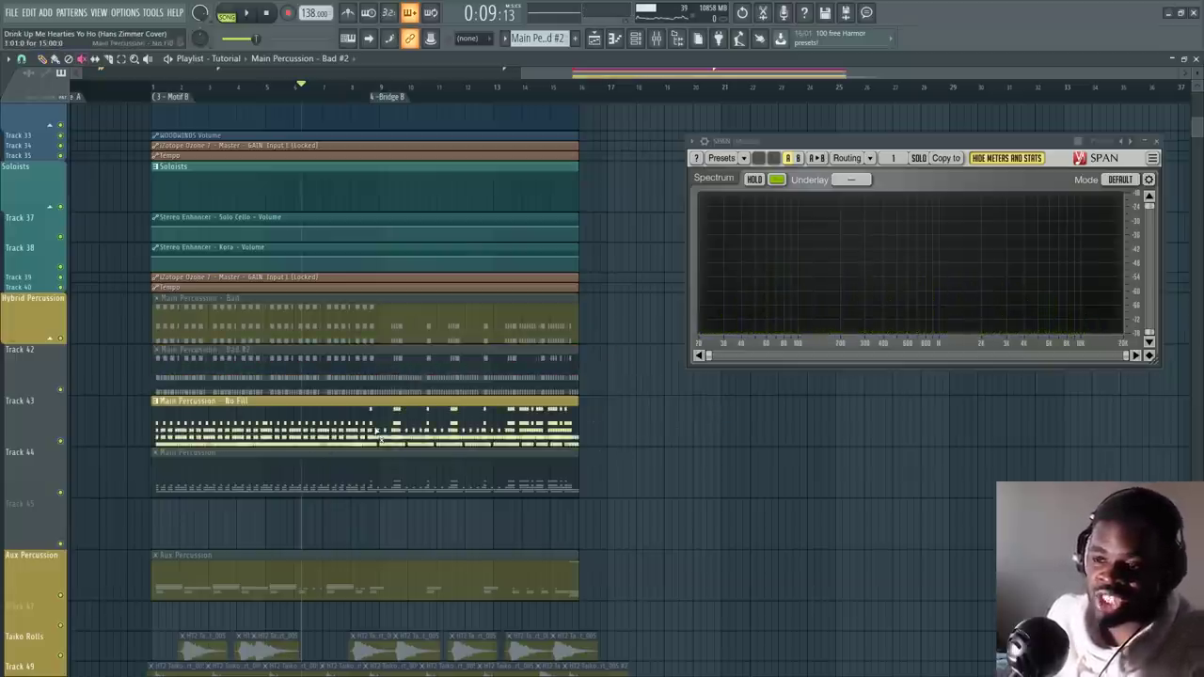
{"action": "double_click", "coordinate": [307, 392]}
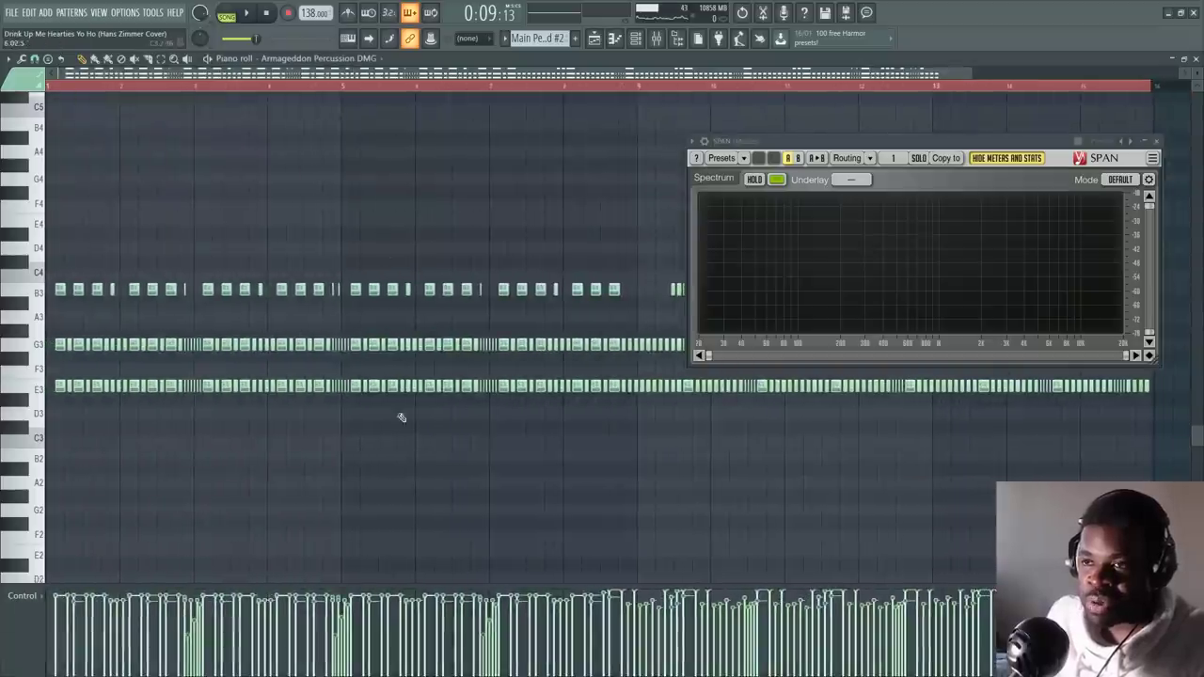
{"action": "key", "text": "ctrl+d"}
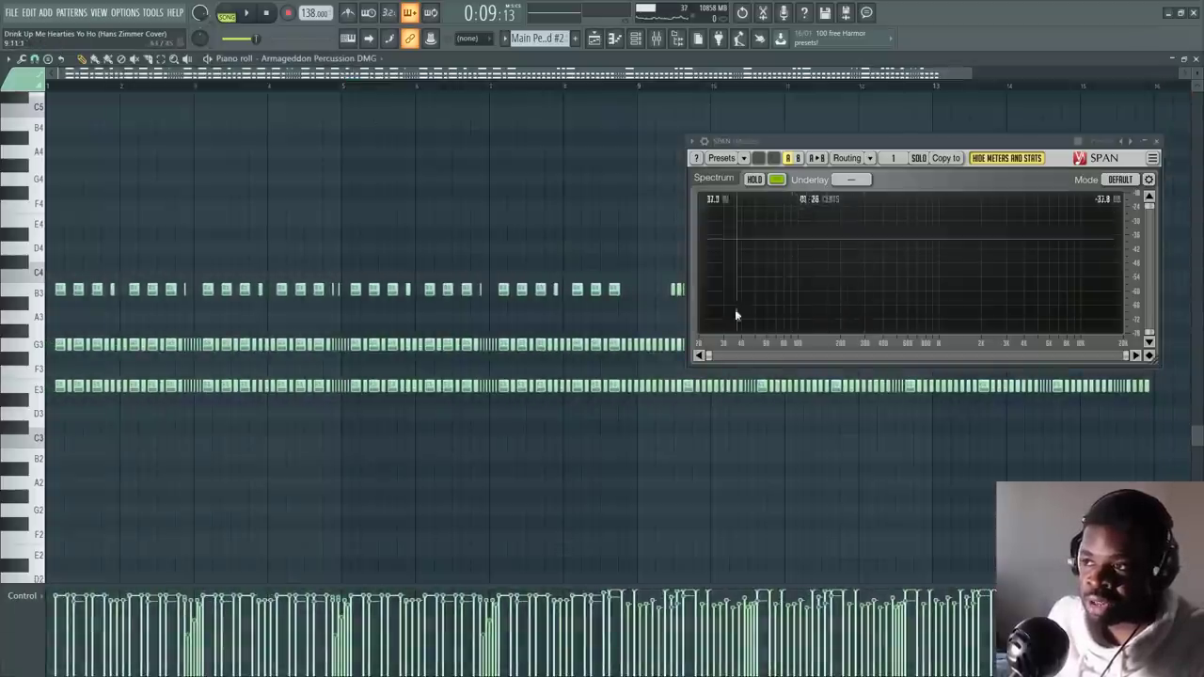
- Open Fruity parametric EQ 2 on the Percussion mixer track, try a slight cut on band 2 near 101 Hz, and close the mixer
{"action": "key", "text": "F9"}
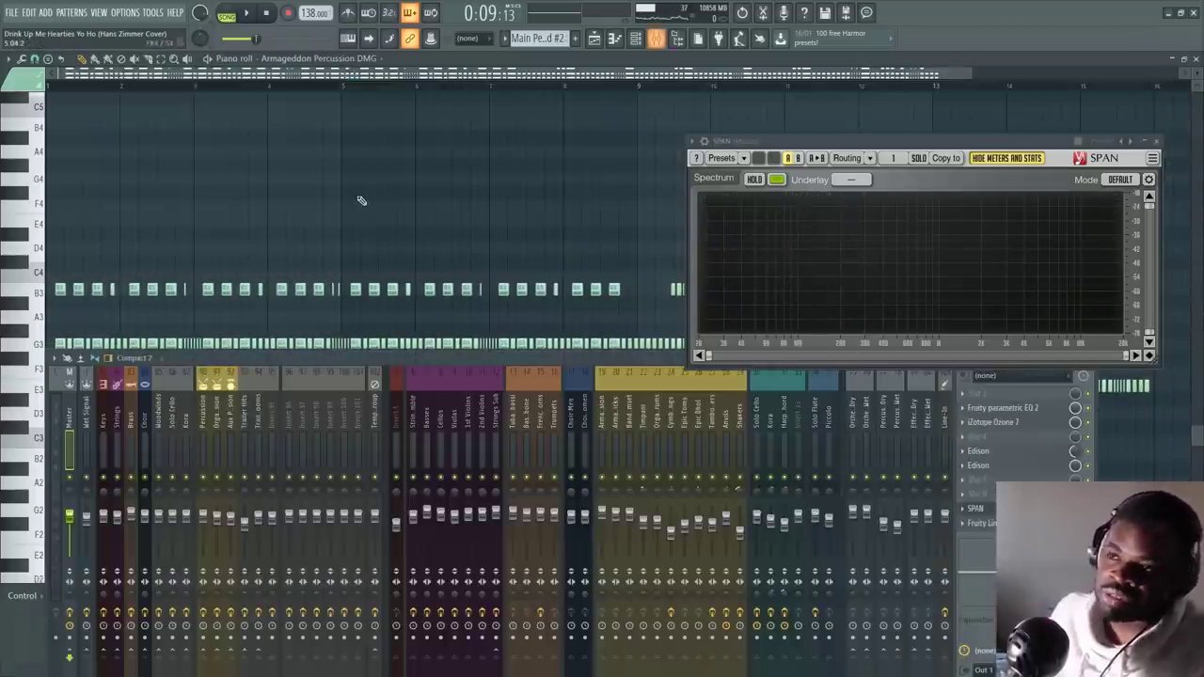
{"action": "left_click", "coordinate": [158, 424]}
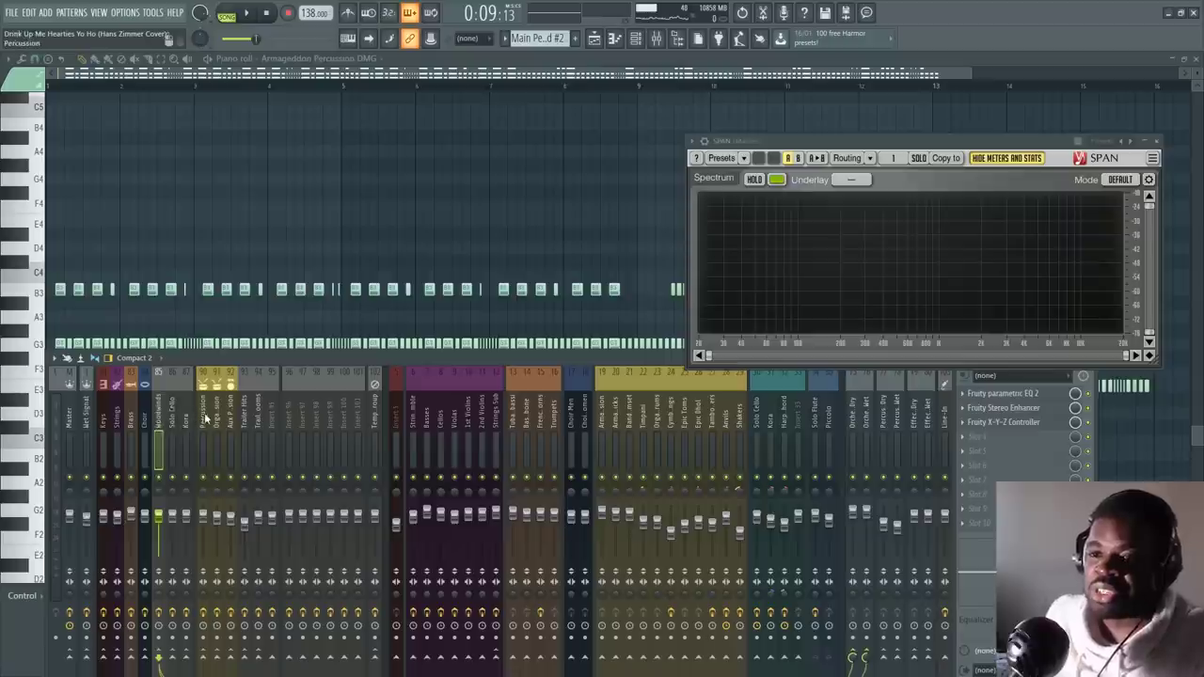
{"action": "left_click", "coordinate": [984, 394]}
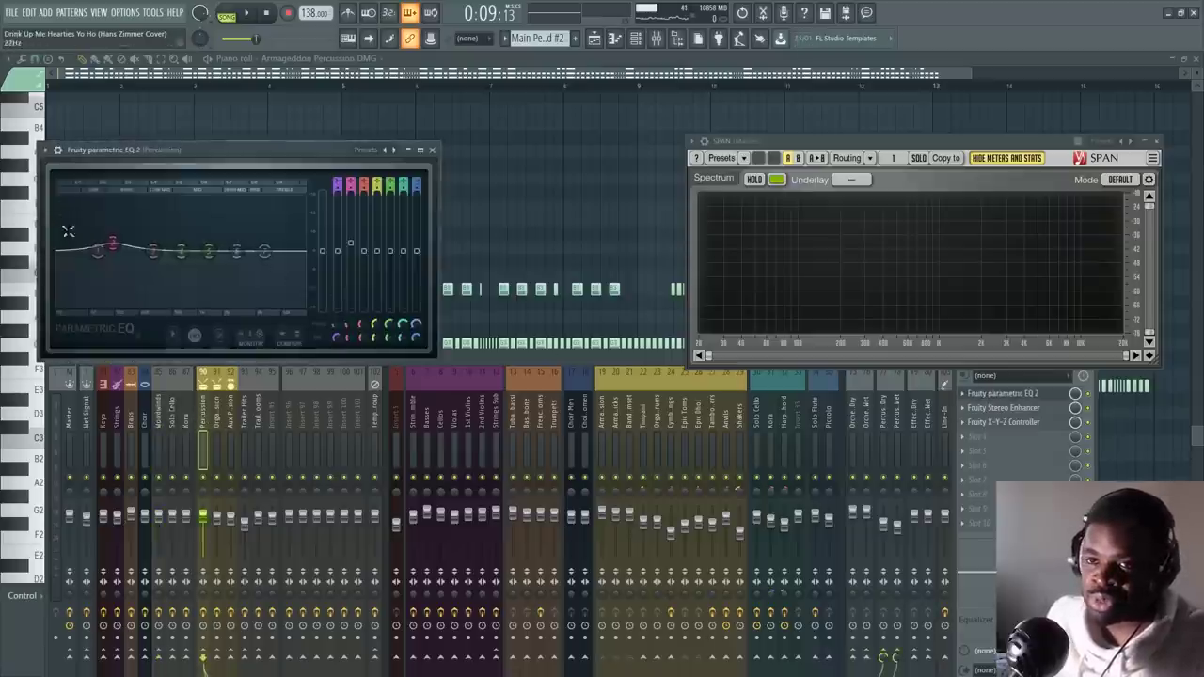
{"action": "left_click", "coordinate": [429, 151]}
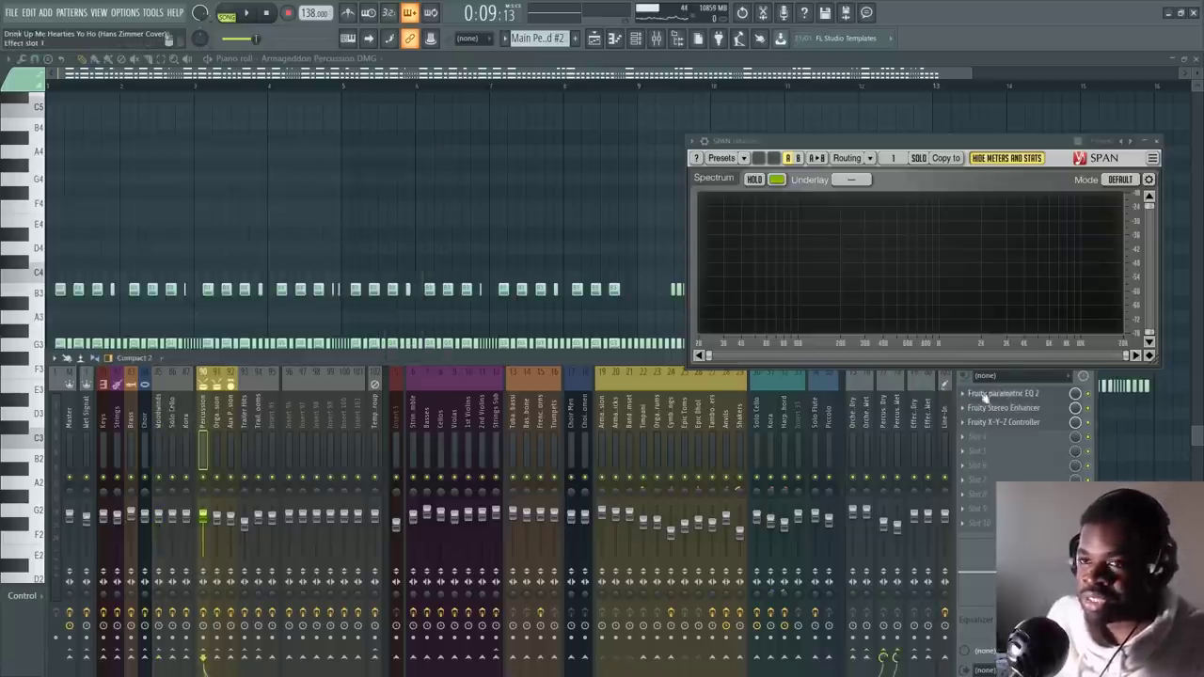
{"action": "left_click", "coordinate": [983, 393]}
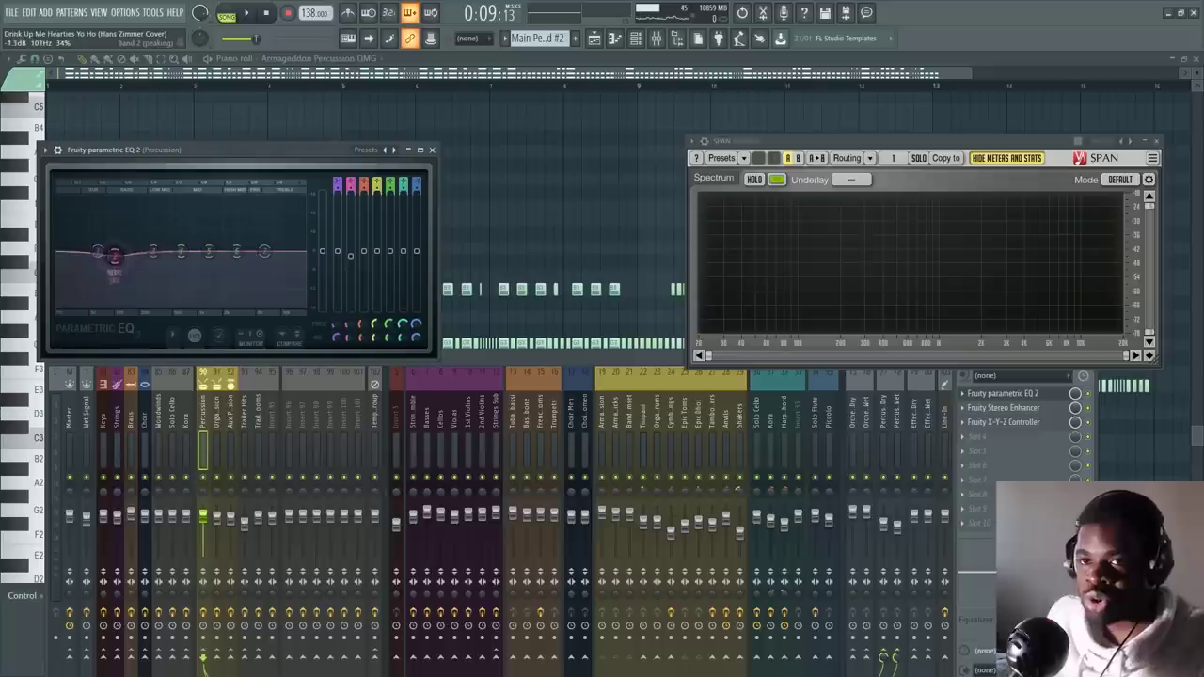
{"action": "left_click", "coordinate": [432, 150]}
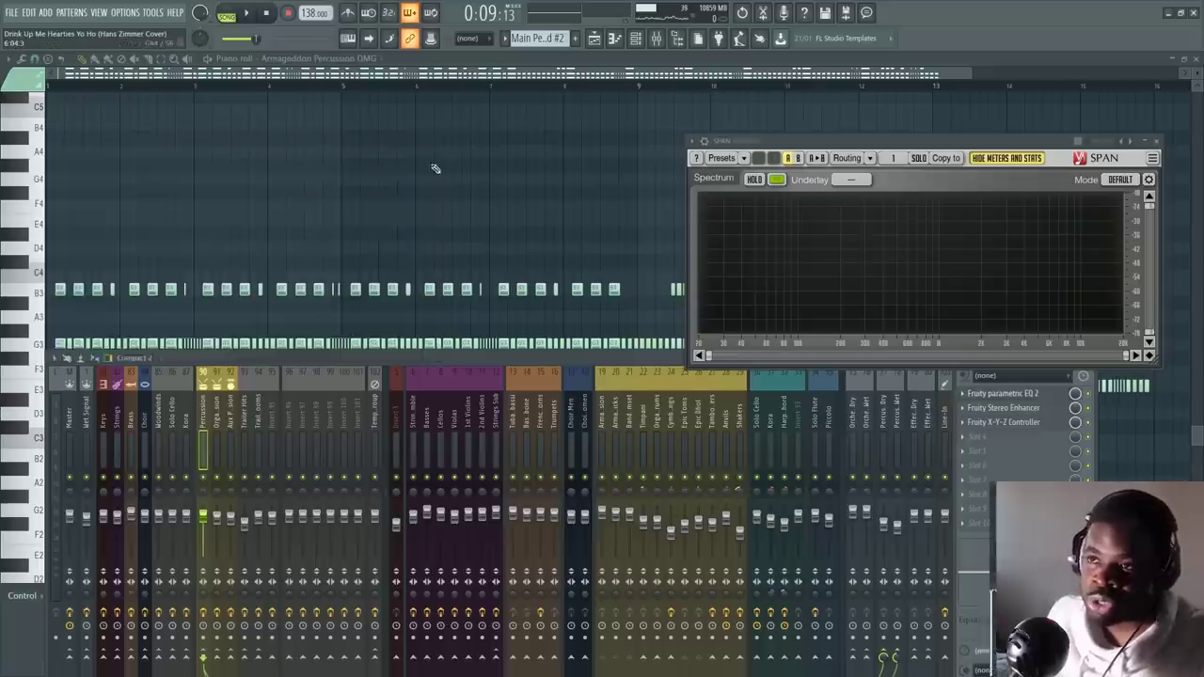
{"action": "key", "text": "F9"}
- Open the Main Percussion - No Fill clip in the piano roll and solo its Armageddon Percussion DMG channel
{"action": "key", "text": "F5"}
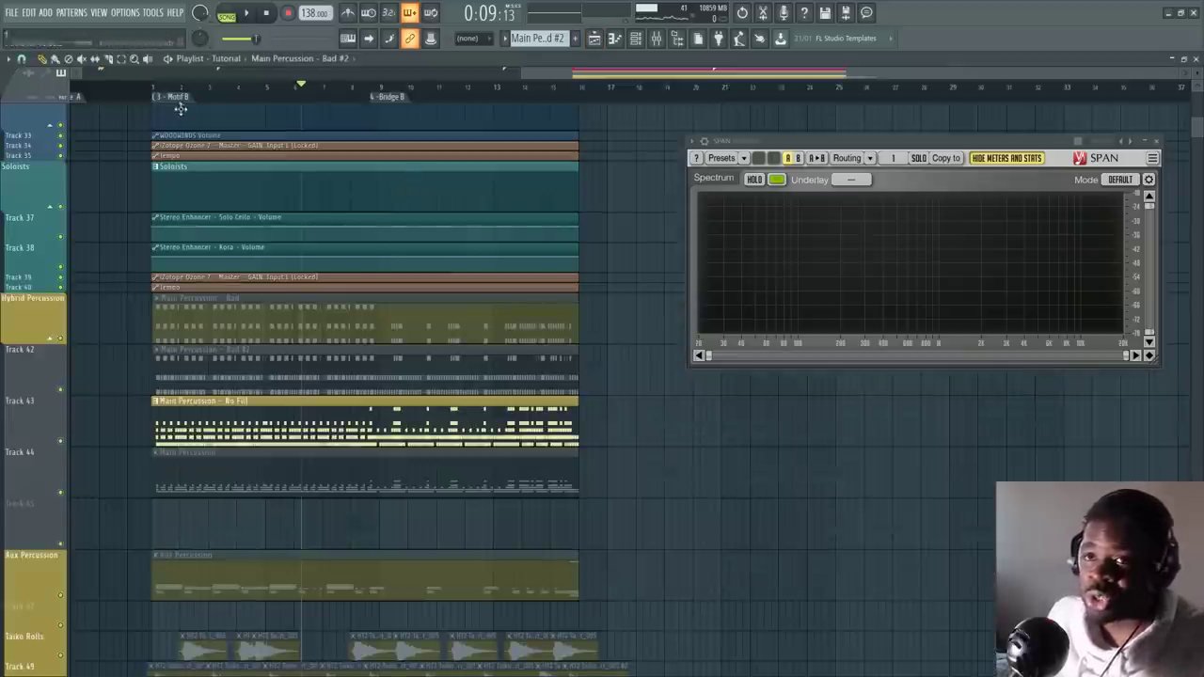
{"action": "double_click", "coordinate": [183, 429]}
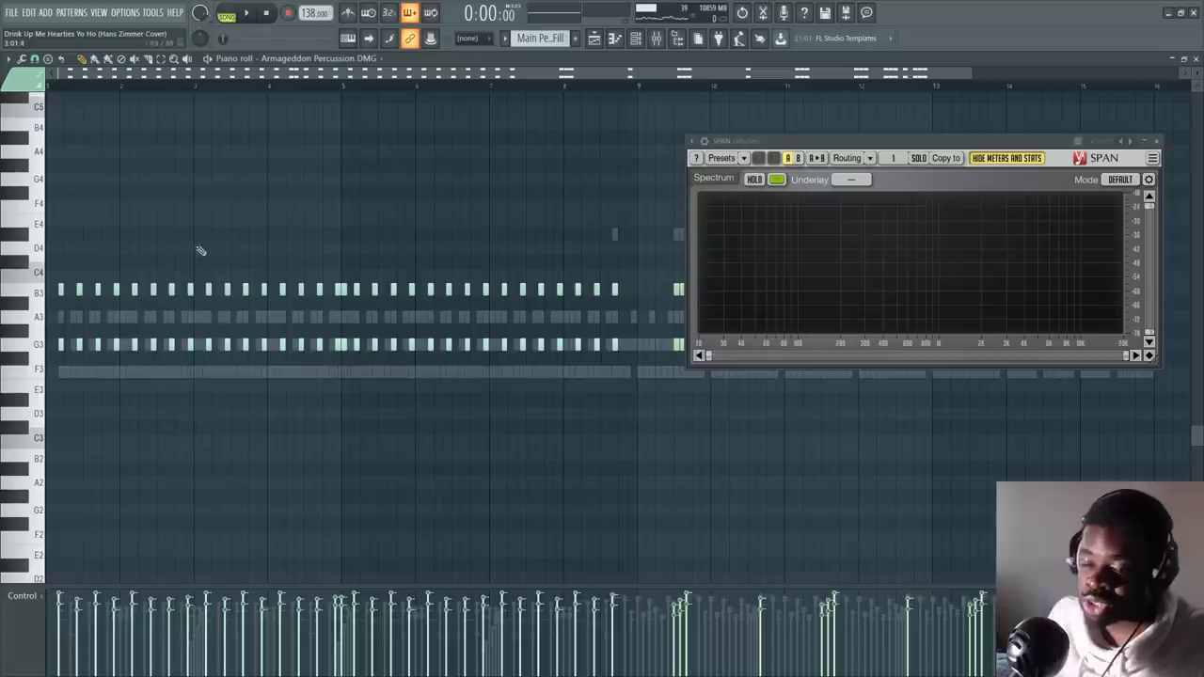
{"action": "key", "text": "F6"}
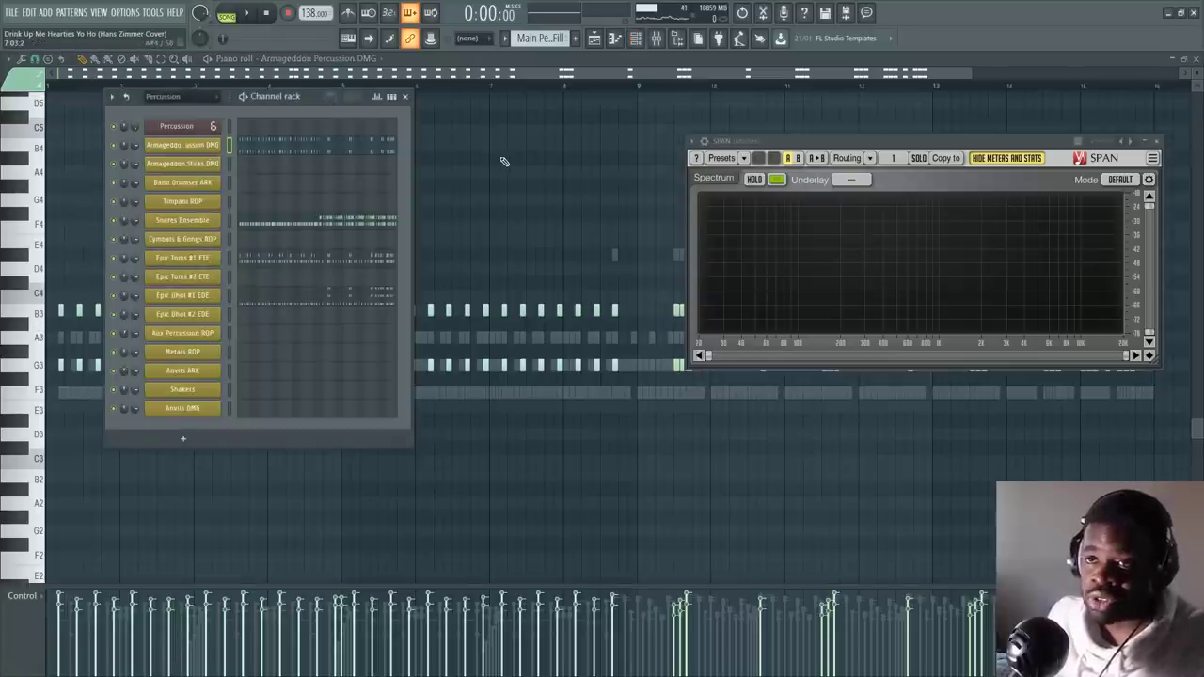
{"action": "key", "text": "Page_Down"}
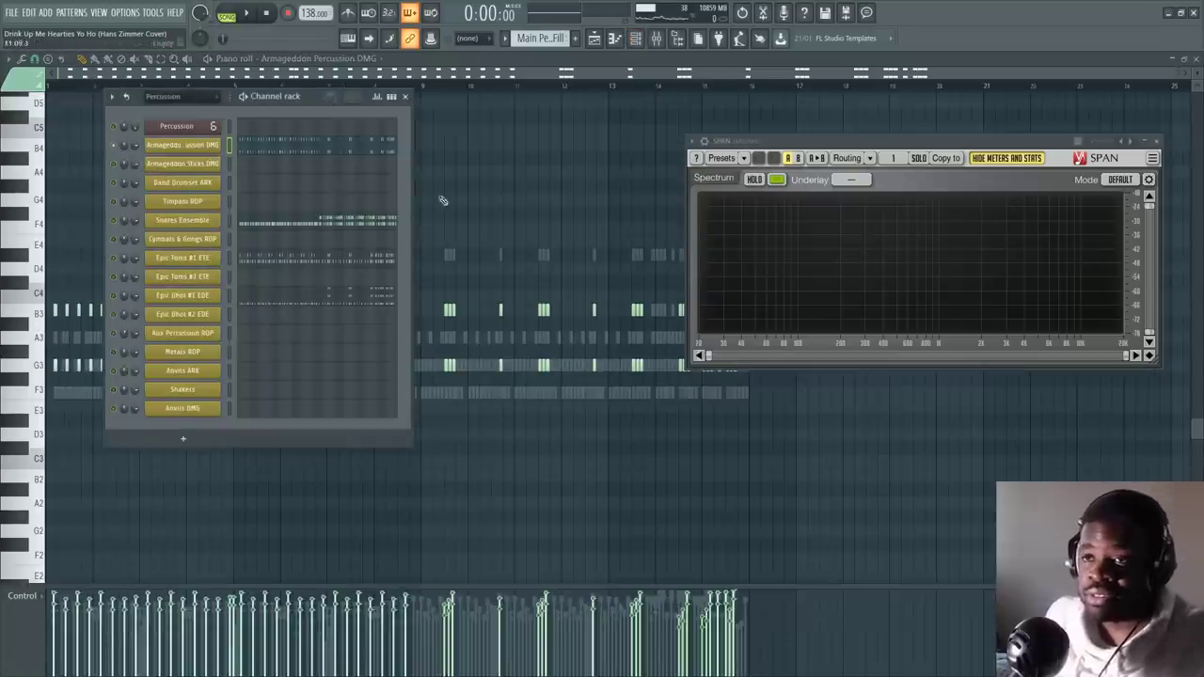
{"action": "key", "text": "F6"}
- Play the Armageddon Percussion DMG part on its own and highlight its notes across the first eight bars
{"action": "key", "text": "space"}
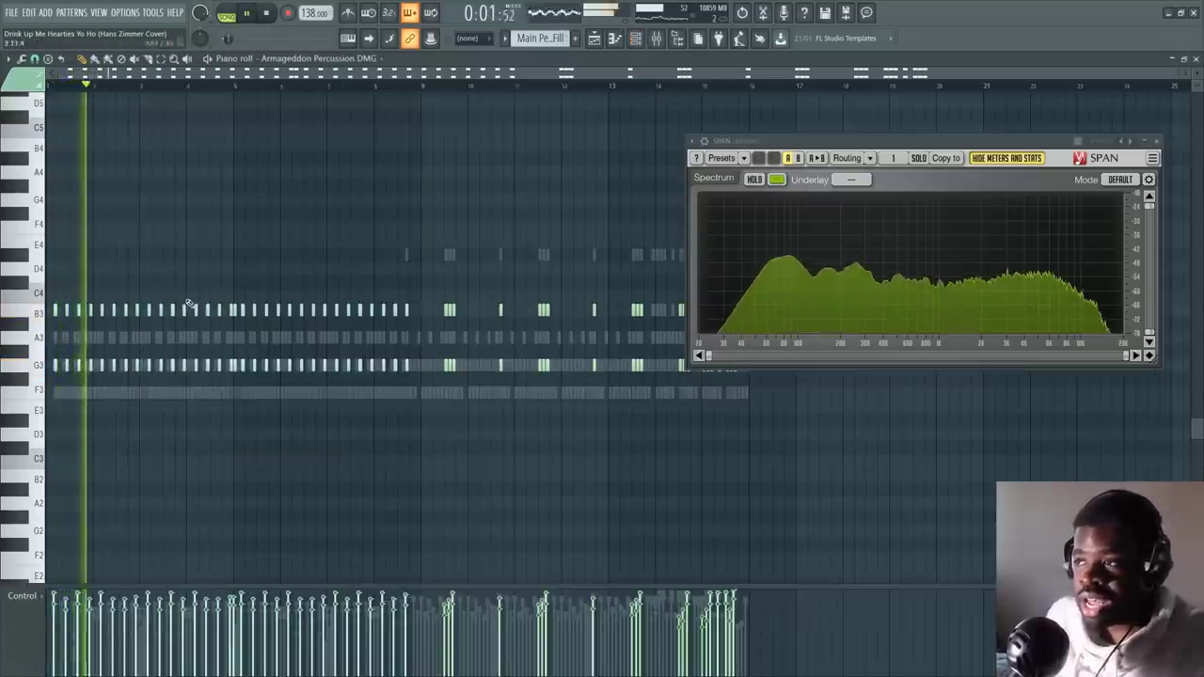
{"action": "key", "text": "space"}
{"action": "key", "text": "F6"}
{"action": "key", "text": "F6"}
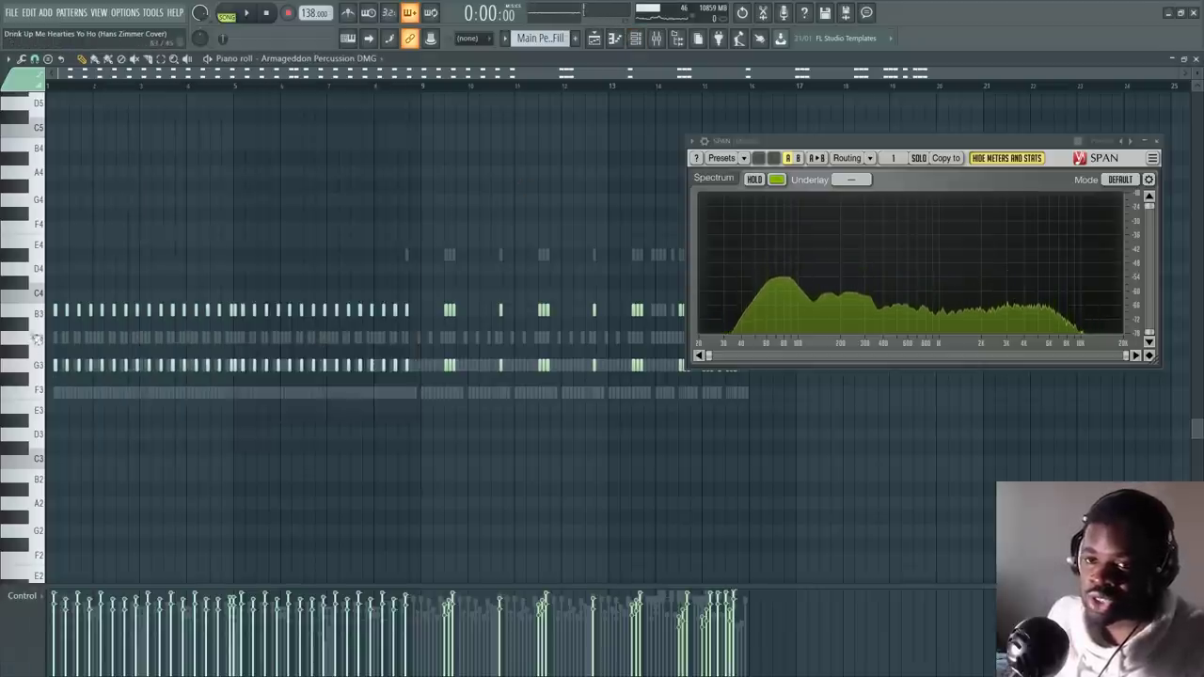
{"action": "left_click_drag", "start_coordinate": [424, 248], "coordinate": [9, 494], "text": "ctrl"}
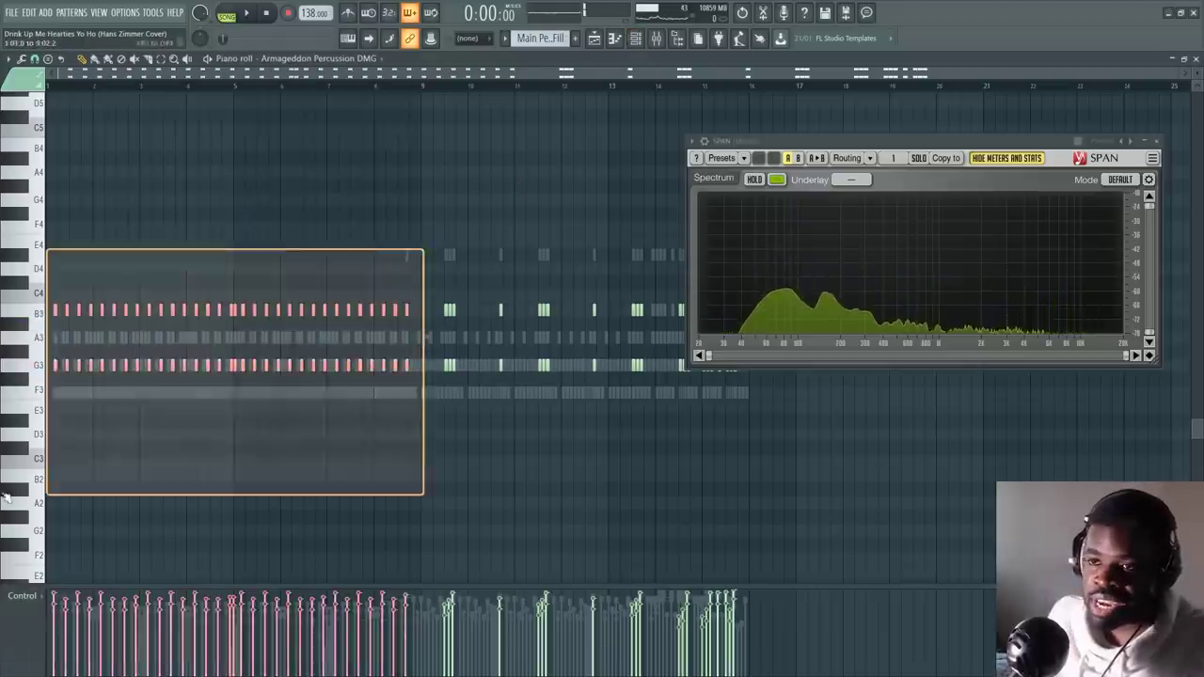
{"action": "key", "text": "ctrl+d"}
- Solo and open the Epic Dhol #1 EDE channel, play its part, and highlight its notes from about bar 2 to bar 8
{"action": "key", "text": "F6"}
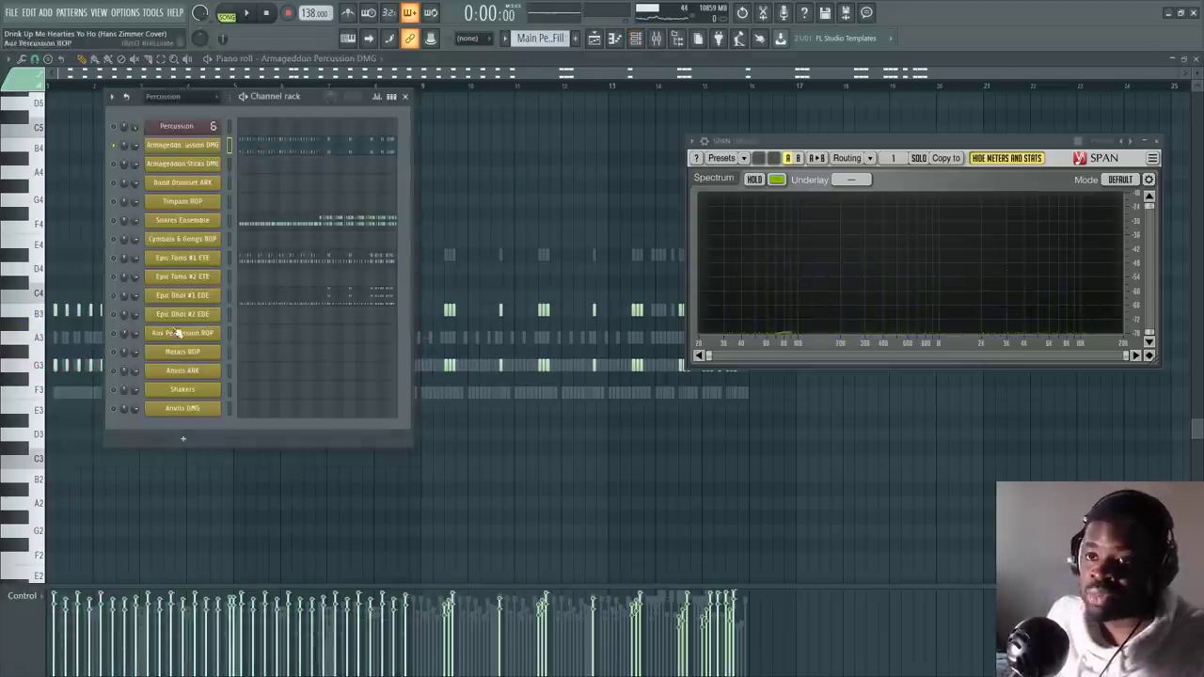
{"action": "left_click", "coordinate": [257, 303]}
{"action": "key", "text": "space"}
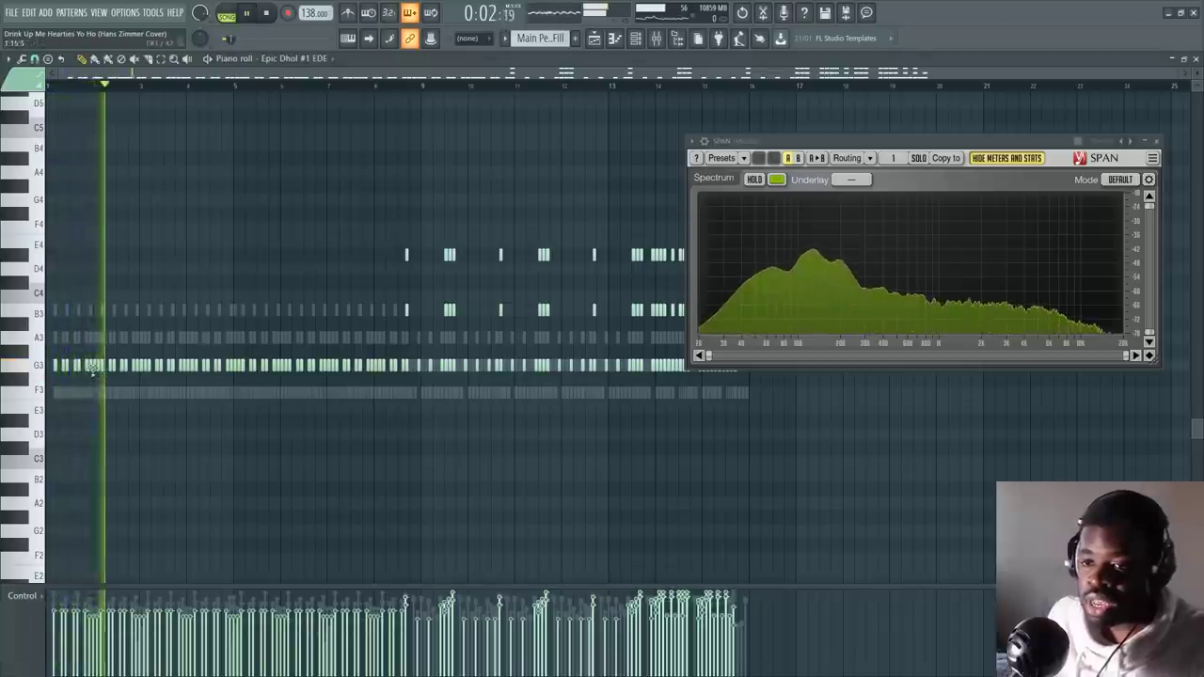
{"action": "key", "text": "space"}
{"action": "left_click_drag", "start_coordinate": [85, 344], "coordinate": [376, 381], "text": "ctrl"}
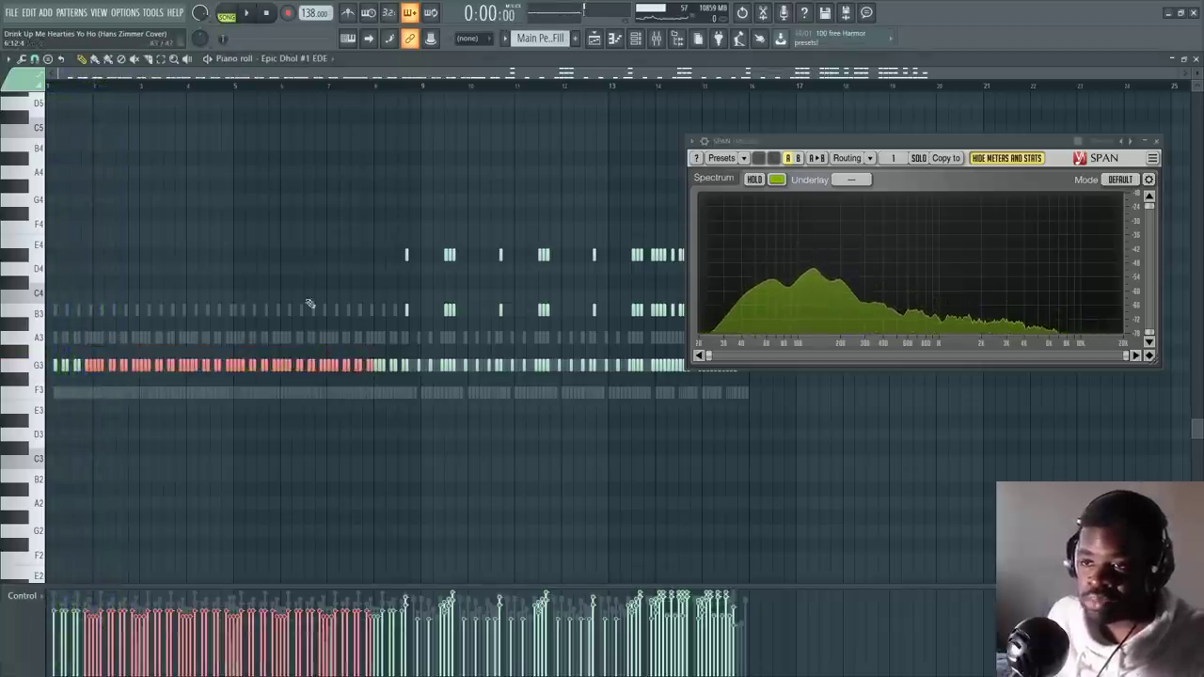
{"action": "key", "text": "ctrl+d"}
- Solo the Epic Toms #1 ETE channel, open it in the piano roll, and play its part on its own
{"action": "key", "text": "F6"}
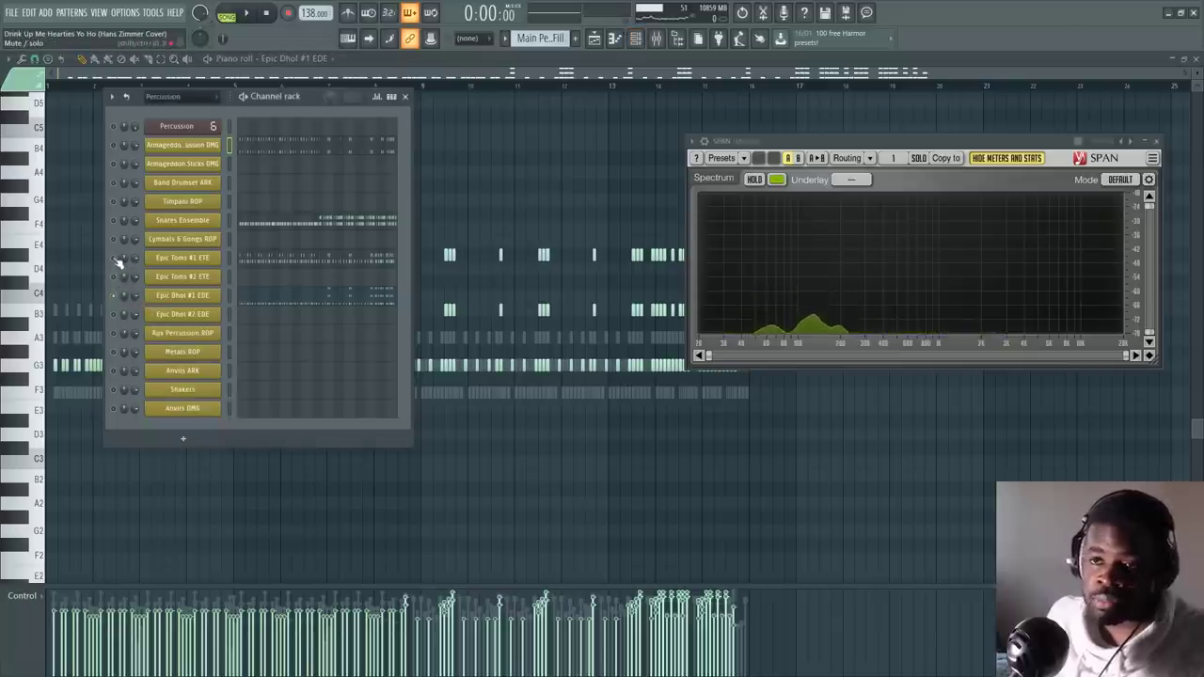
{"action": "left_click", "coordinate": [295, 256]}
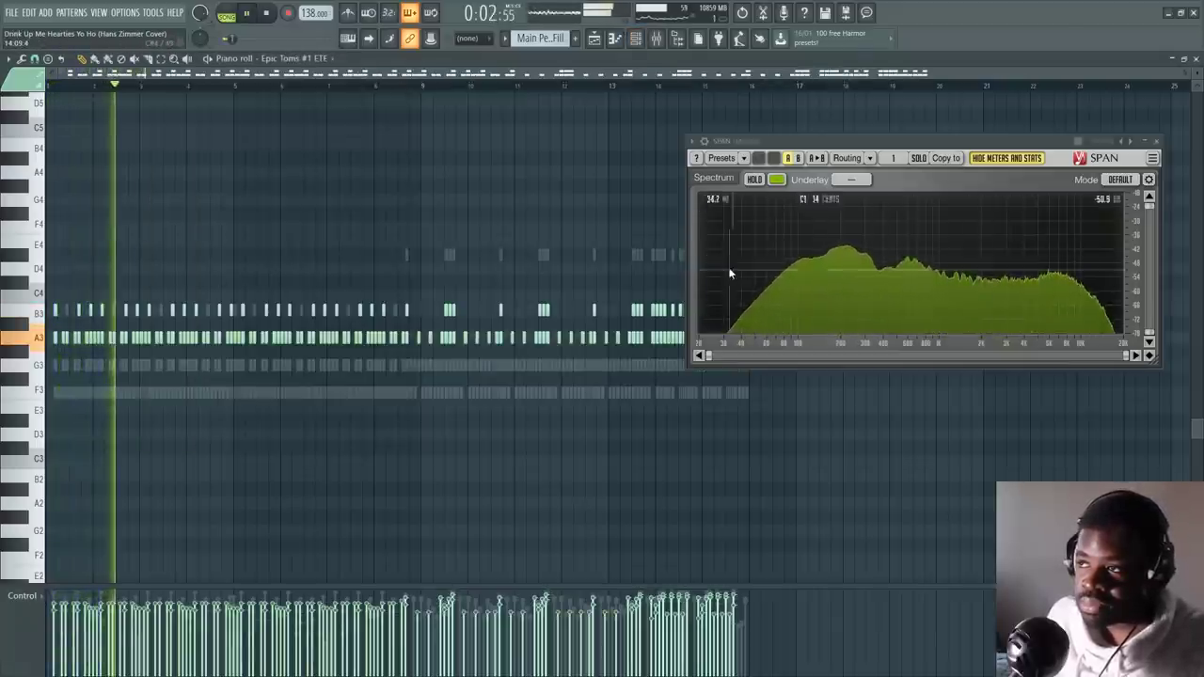
{"action": "key", "text": "space"}
{"action": "key", "text": "F5"}
{"action": "key", "text": "F7"}
- Solo and open the Snares Ensemble channel, play its part, and re-enable all percussion channels
{"action": "key", "text": "F6"}
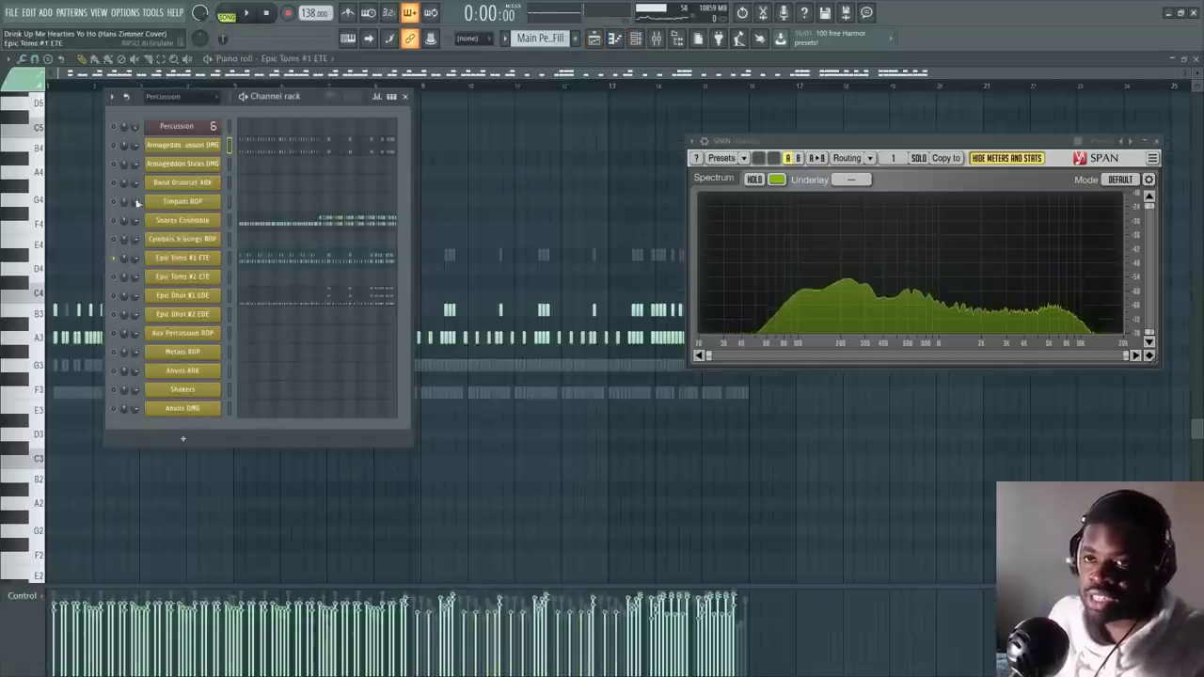
{"action": "left_click", "coordinate": [249, 223]}
{"action": "left_click", "coordinate": [180, 87]}
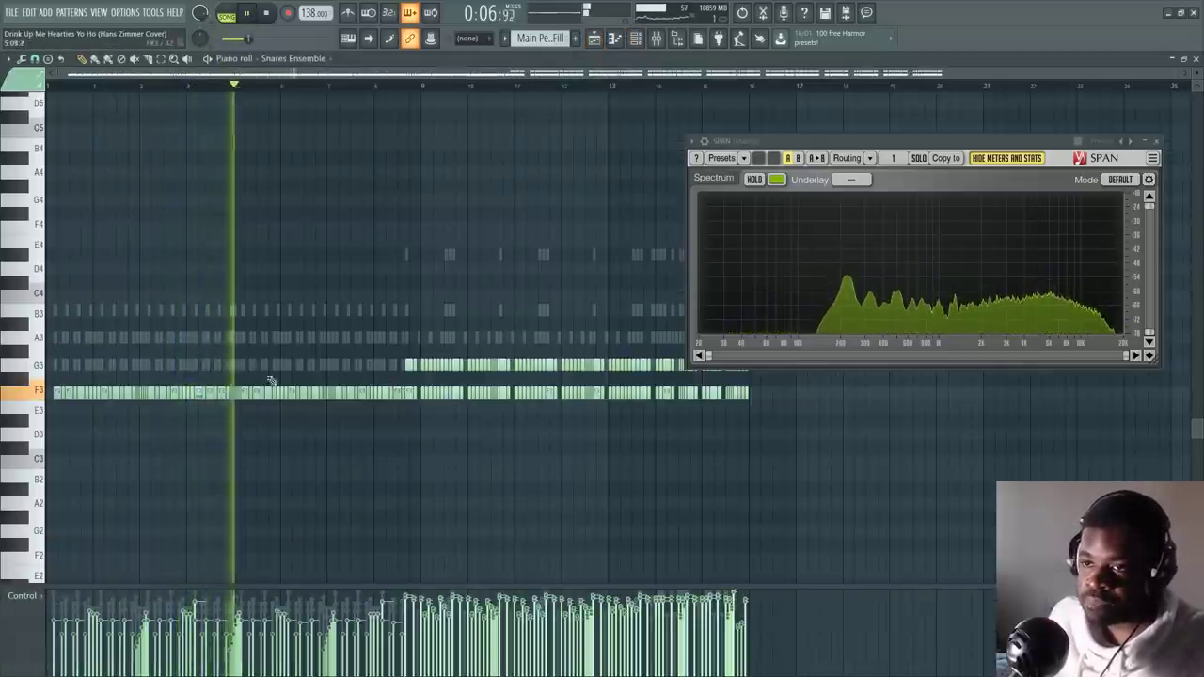
{"action": "key", "text": "space"}
{"action": "key", "text": "F6"}
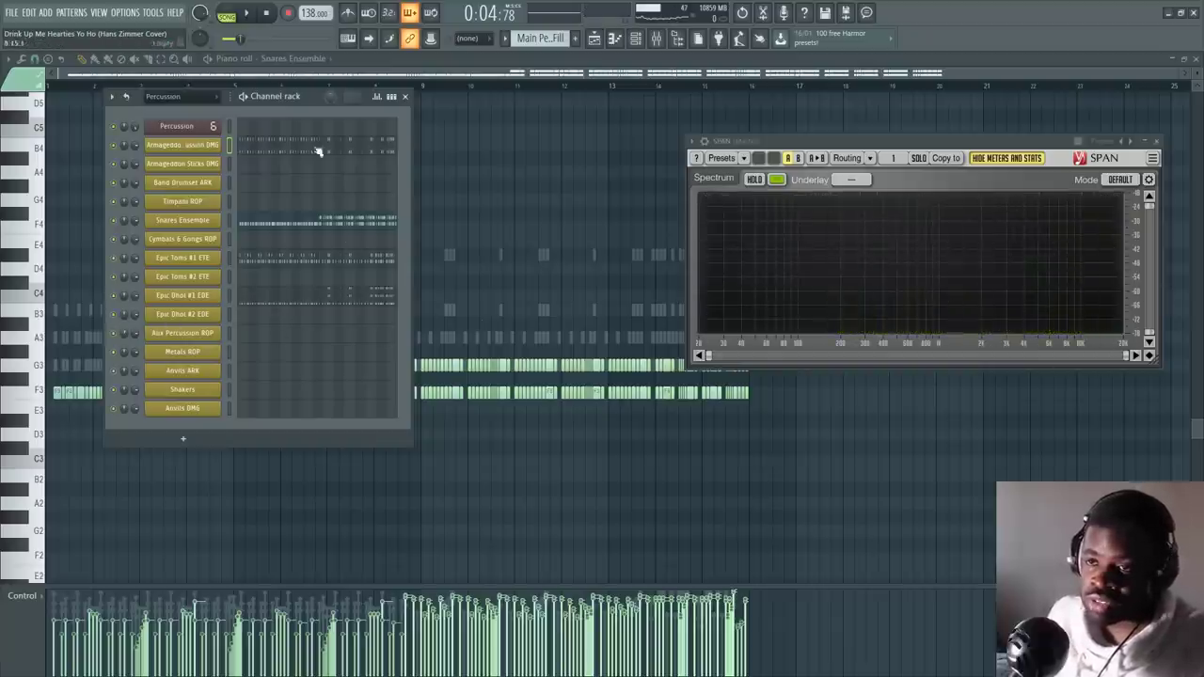
{"action": "key", "text": "F6"}
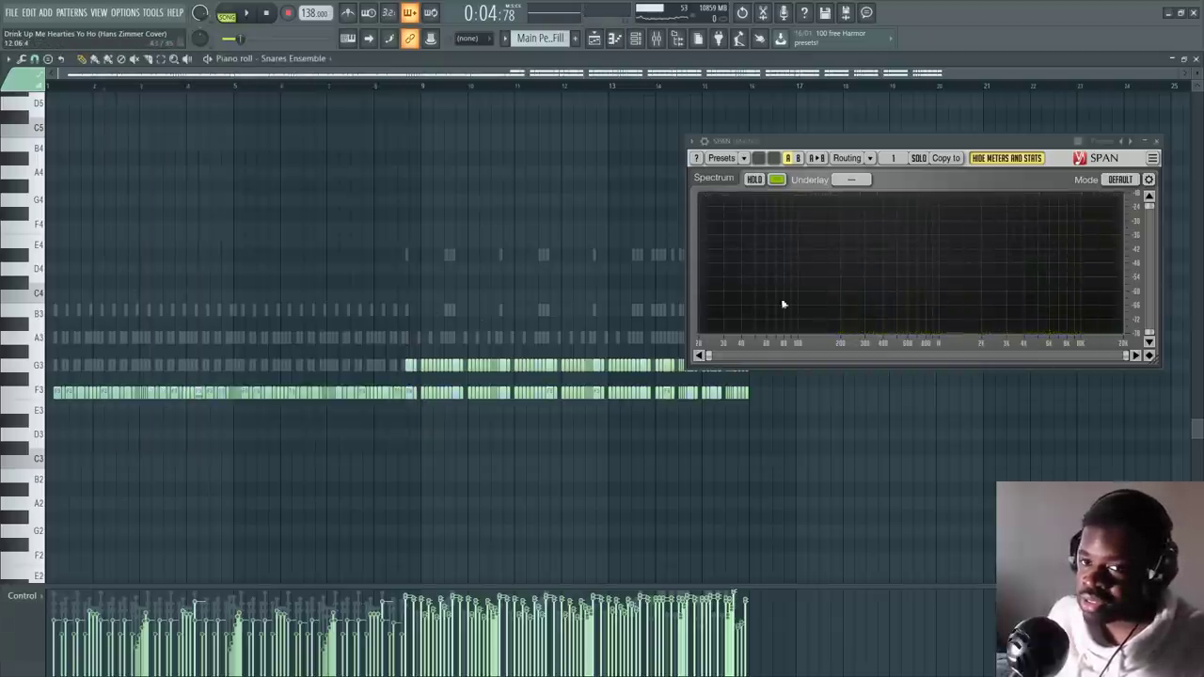
{"action": "key", "text": "F6"}
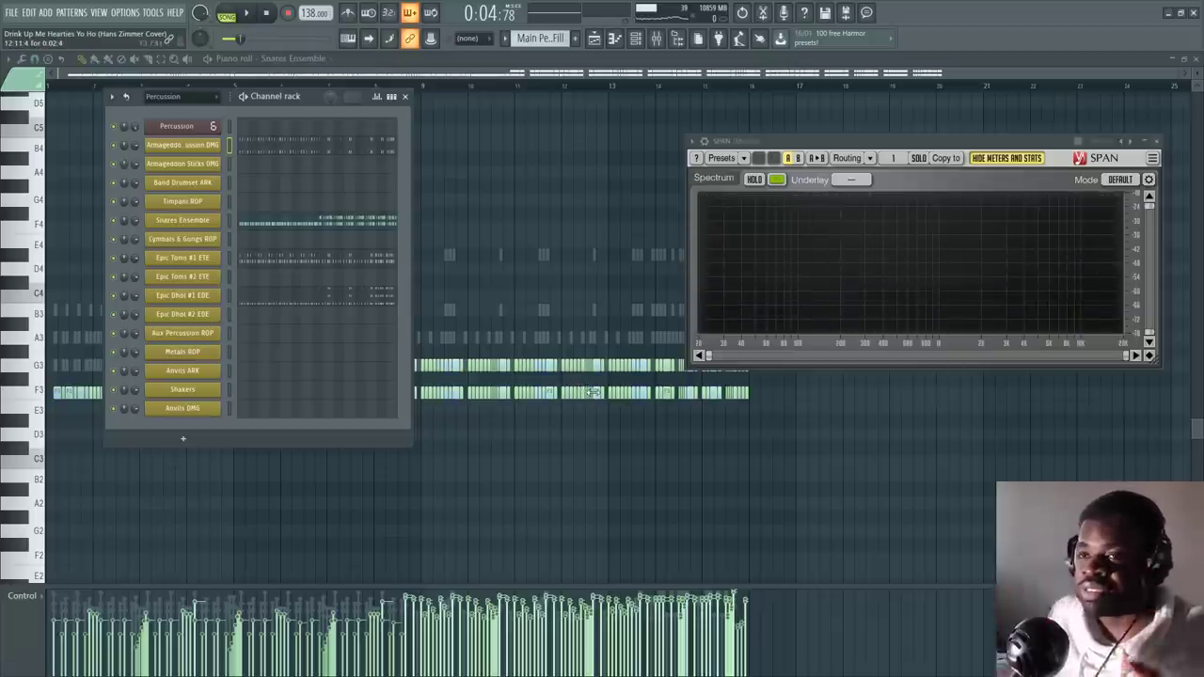
{"action": "key", "text": "F6"}
- Return to the playlist and play the full arrangement with Main Percussion - No Fill from about bar 7
{"action": "key", "text": "F5"}
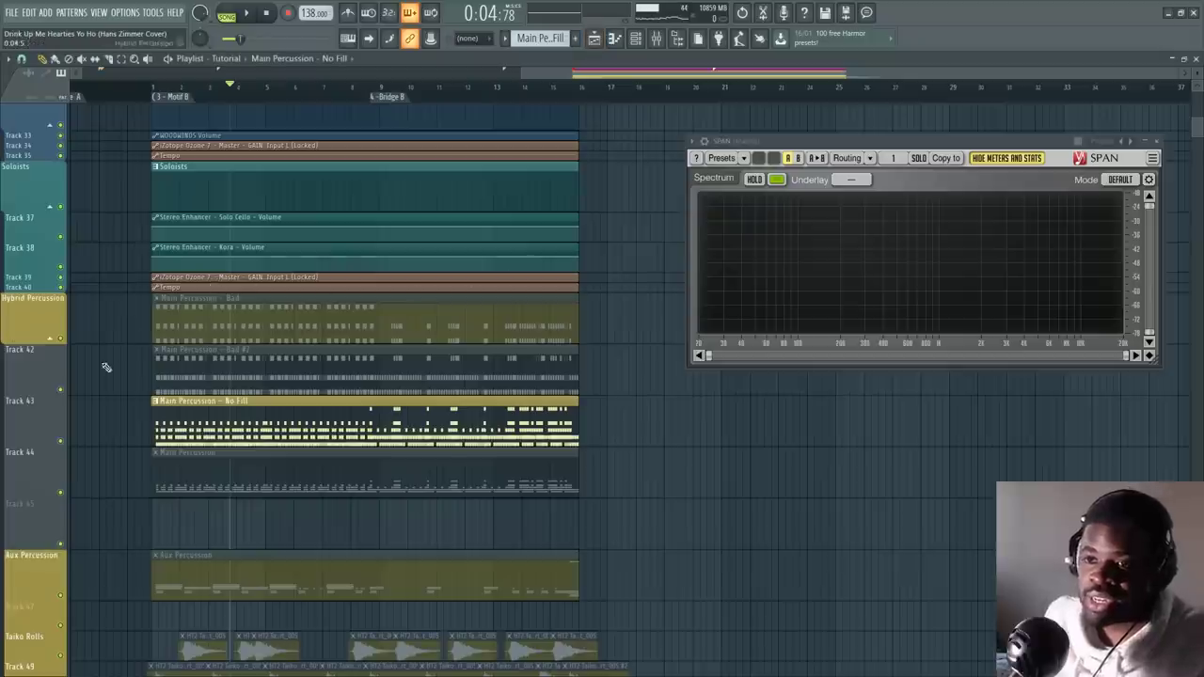
{"action": "scroll", "coordinate": [106, 367], "scroll_direction": "down", "scroll_amount": 2}
{"action": "right_click", "coordinate": [60, 439]}
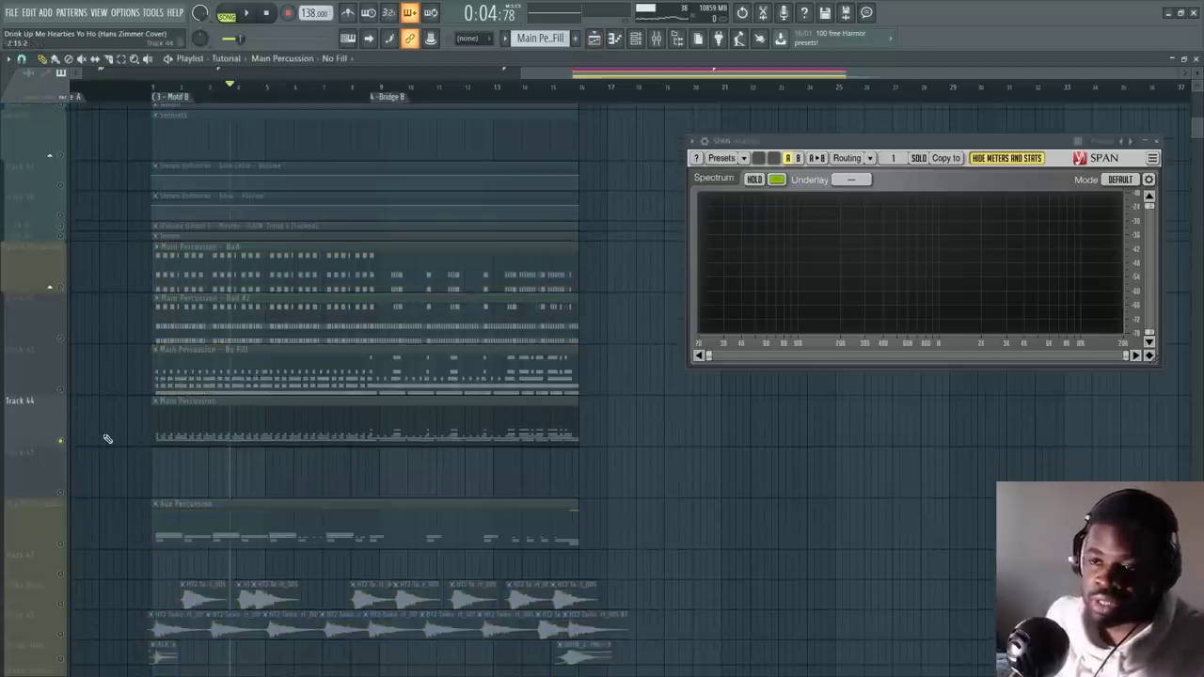
{"action": "scroll", "coordinate": [107, 438], "scroll_direction": "down", "scroll_amount": 5}
{"action": "scroll", "coordinate": [81, 269], "scroll_direction": "up", "scroll_amount": 2}
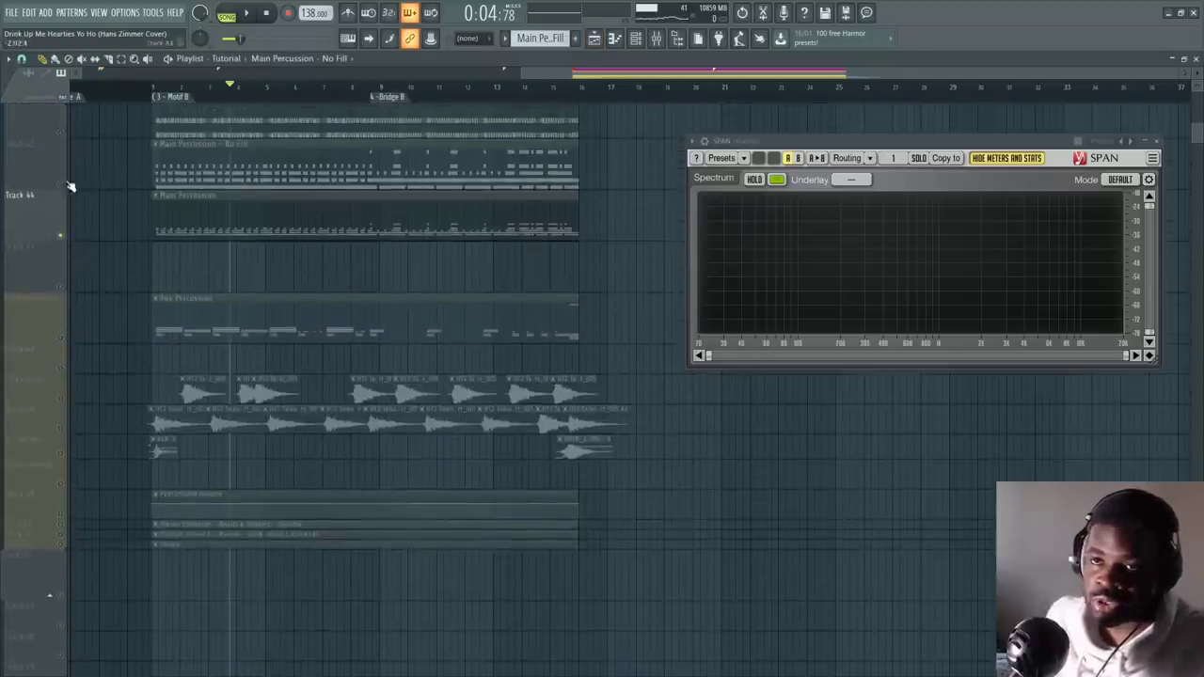
{"action": "right_click", "coordinate": [65, 184]}
{"action": "left_click", "coordinate": [325, 87]}
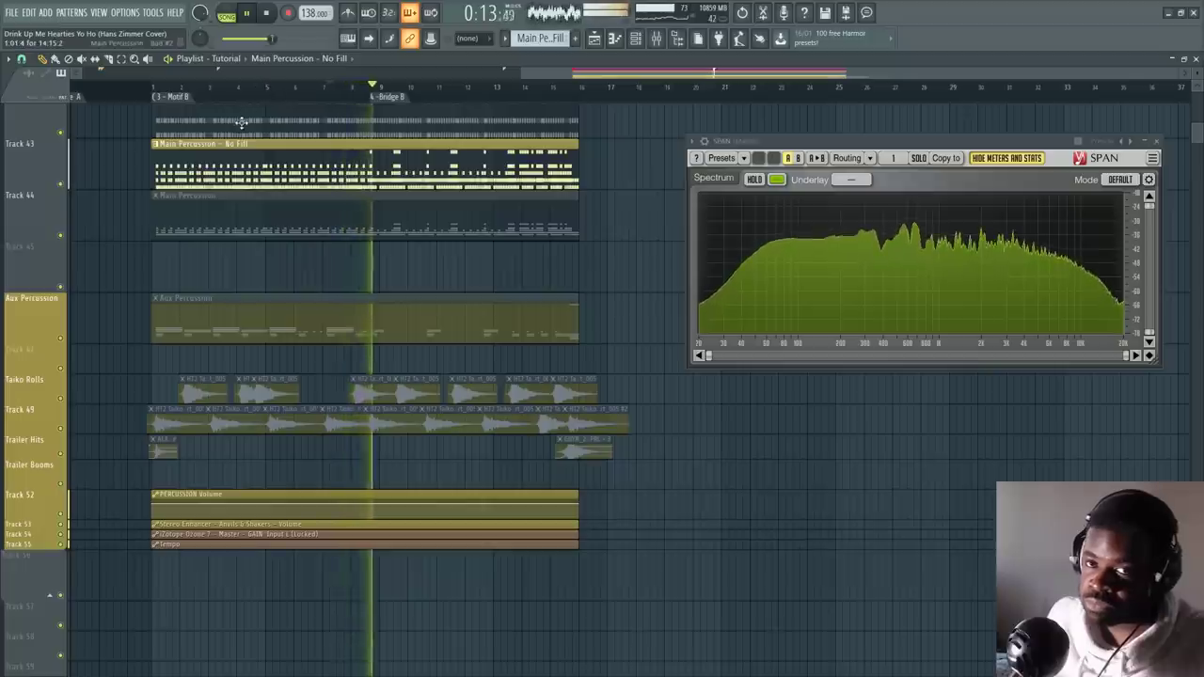
{"action": "key", "text": "space"}
{"action": "left_click", "coordinate": [252, 88]}
- Mute the Main Percussion - No Fill clip and unmute the Aux Percussion, taiko roll and trailer hit clips
{"action": "scroll", "coordinate": [162, 315], "scroll_direction": "up", "scroll_amount": 1}
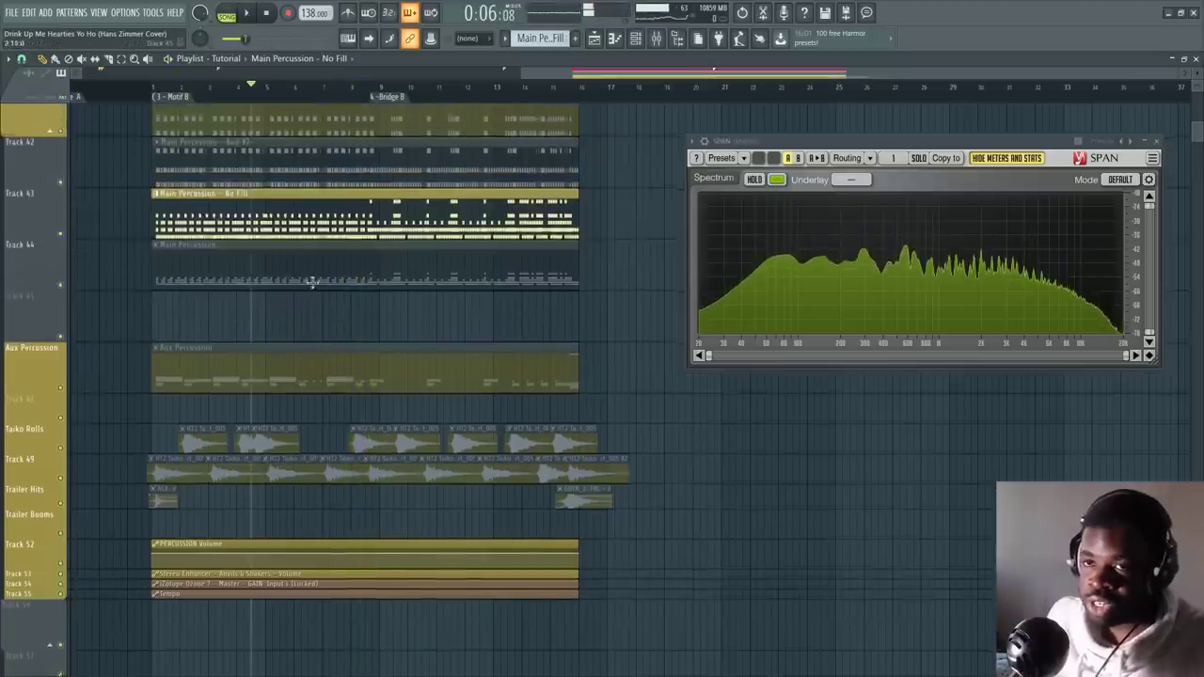
{"action": "scroll", "coordinate": [107, 286], "scroll_direction": "down", "scroll_amount": 3}
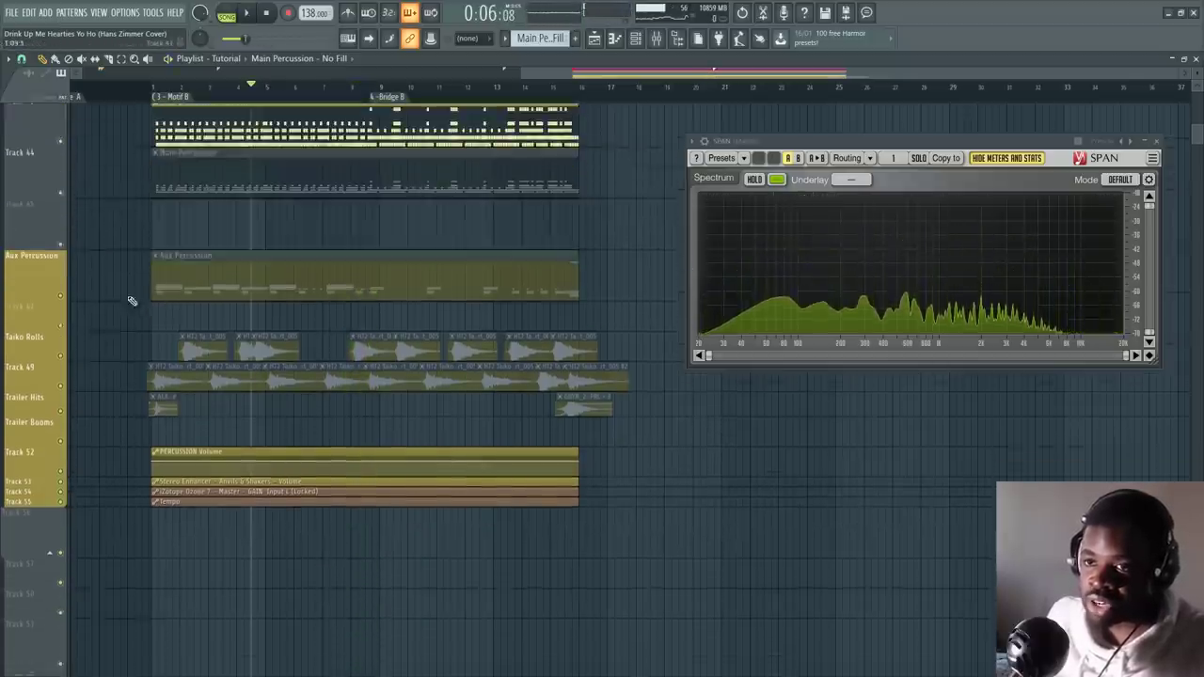
{"action": "scroll", "coordinate": [107, 279], "scroll_direction": "up", "scroll_amount": 3}
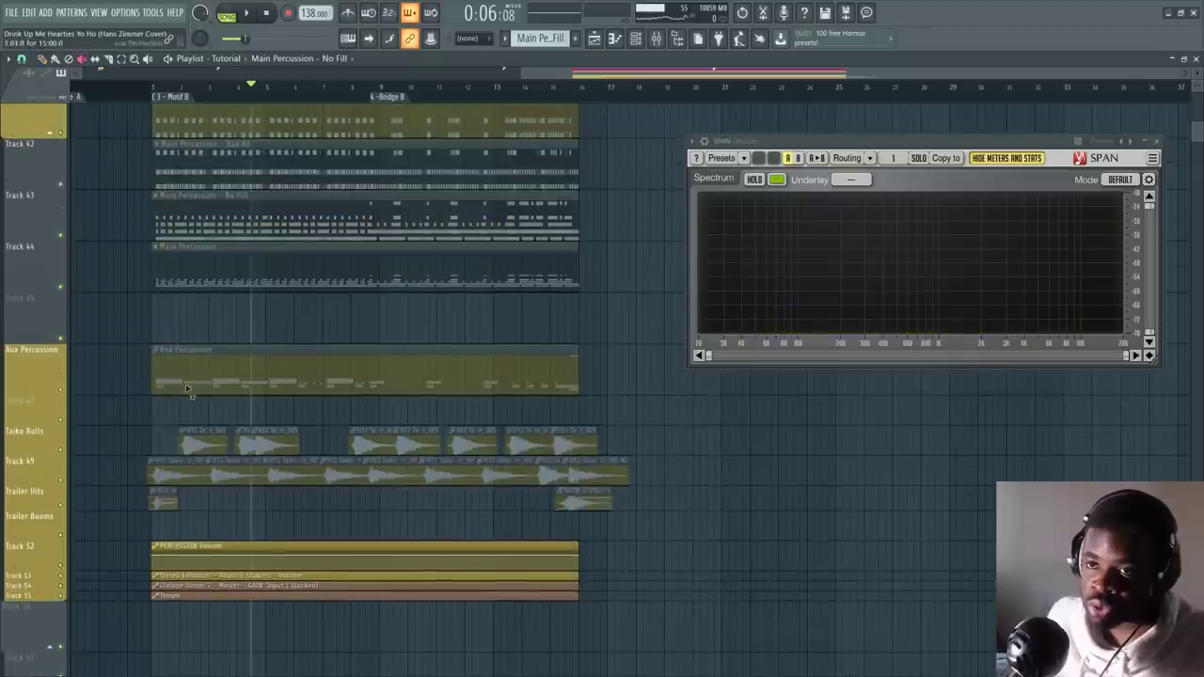
{"action": "left_click", "coordinate": [186, 389]}
{"action": "scroll", "coordinate": [116, 416], "scroll_direction": "up", "scroll_amount": 3}
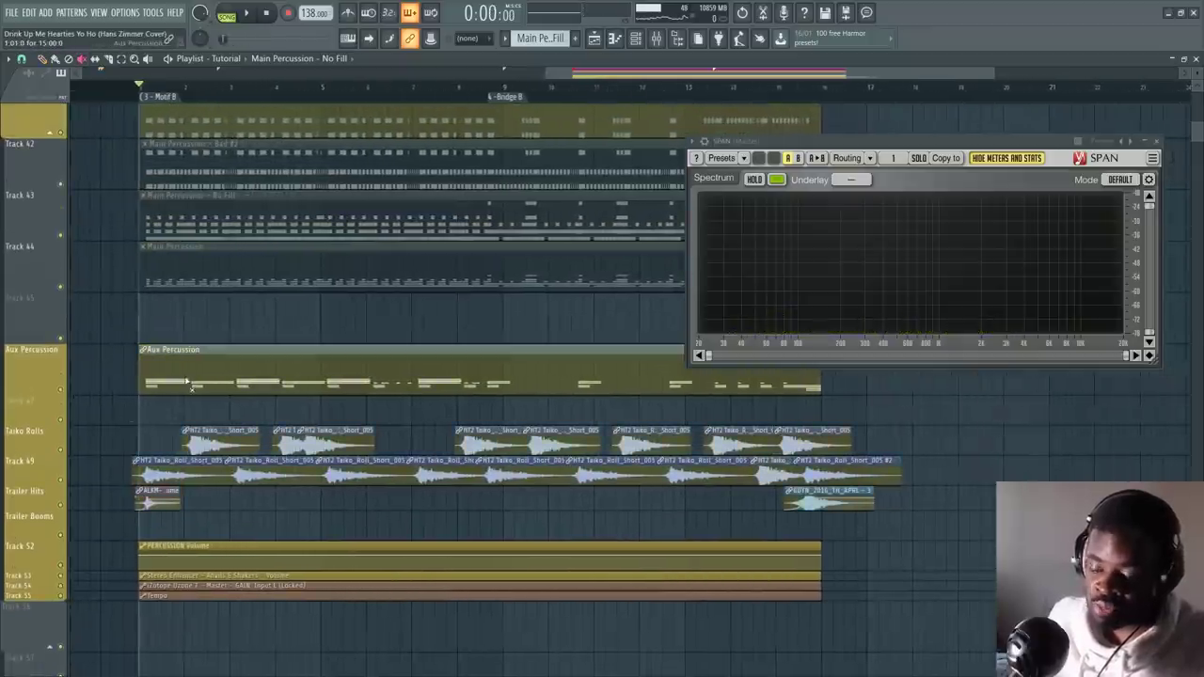
- Open the Aux Percussion clip in the piano roll and play its Cymbals & Gongs ROP section from about bar 27
{"action": "double_click", "coordinate": [212, 348]}
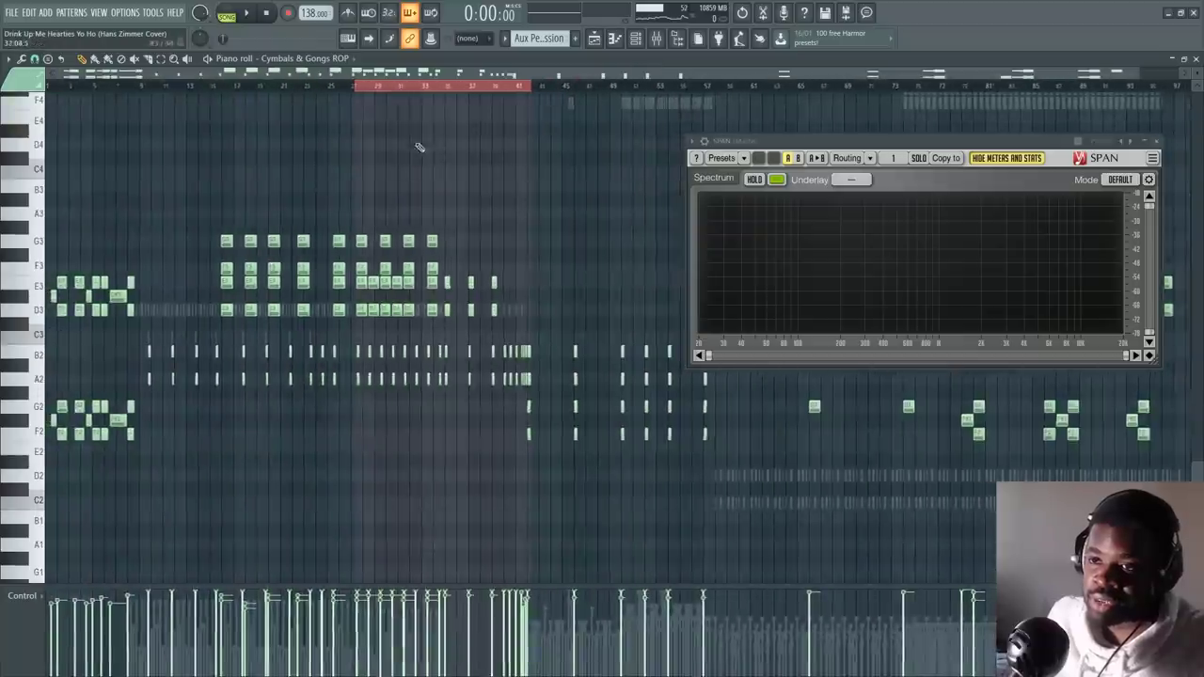
{"action": "key", "text": "space"}
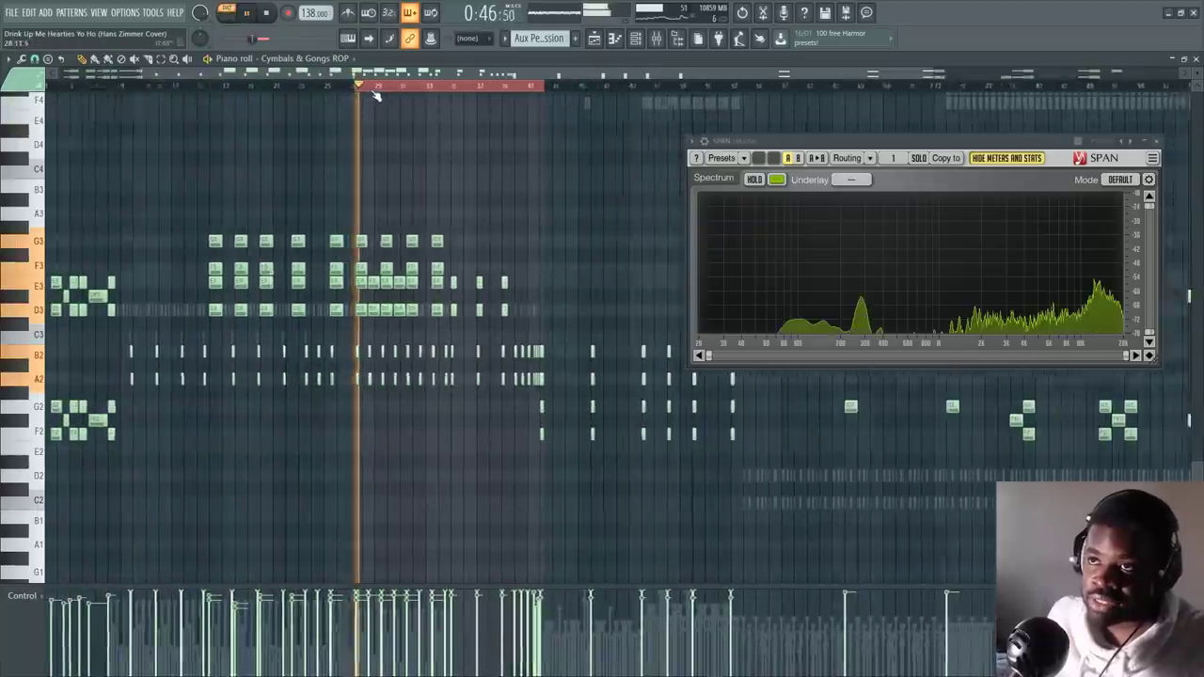
{"action": "scroll", "coordinate": [373, 92], "scroll_direction": "up", "scroll_amount": 3}
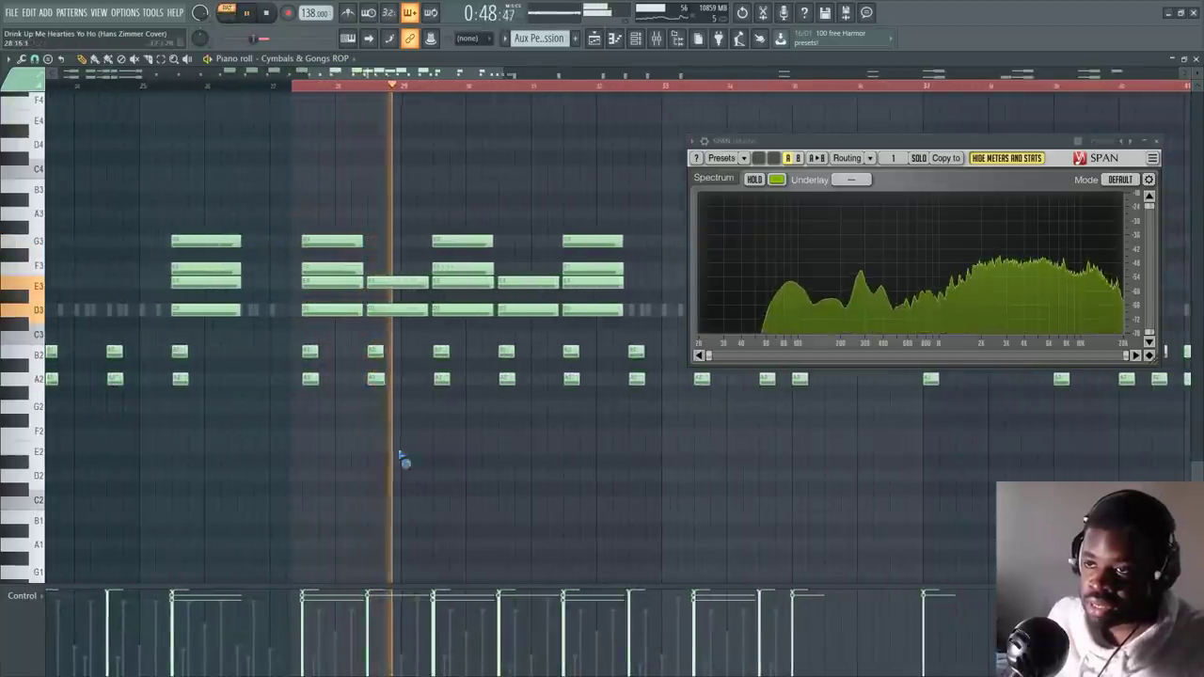
{"action": "key", "text": "space"}
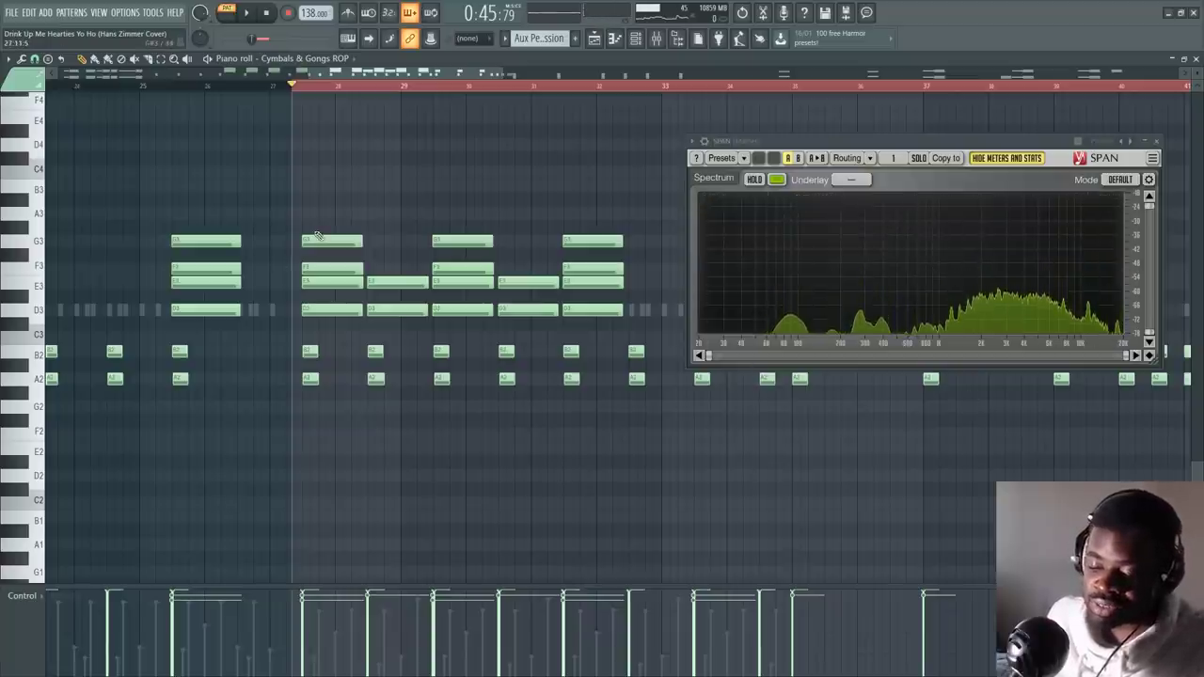
{"action": "key", "text": "F6"}
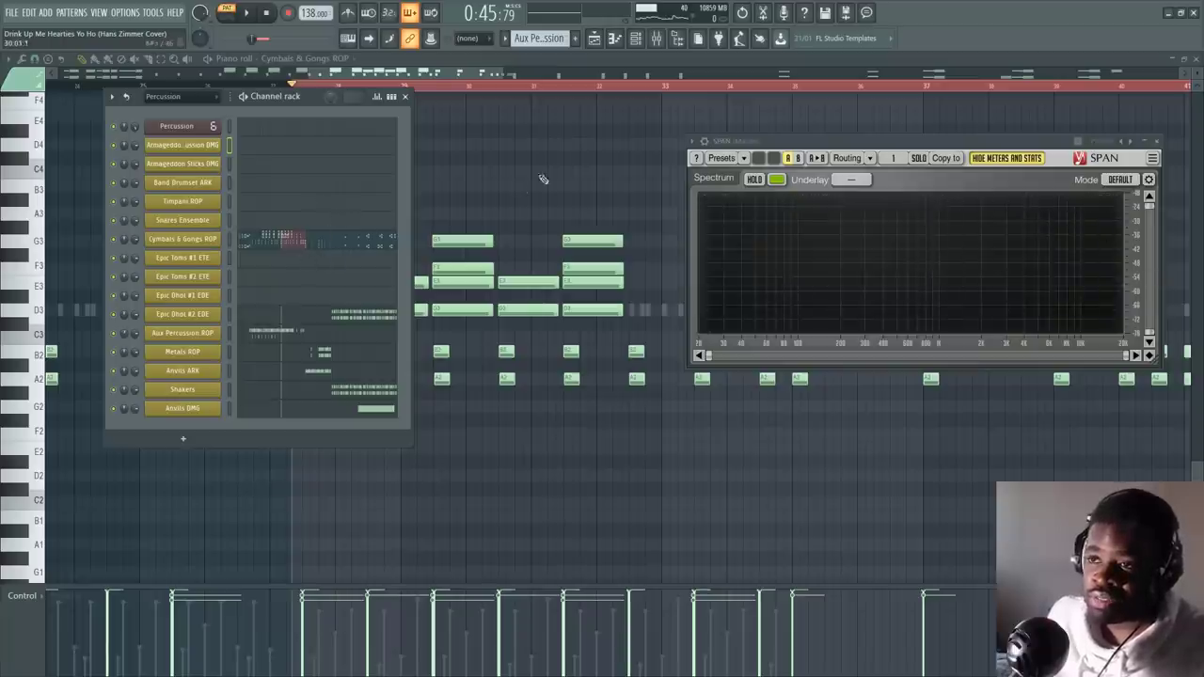
{"action": "key", "text": "F6"}
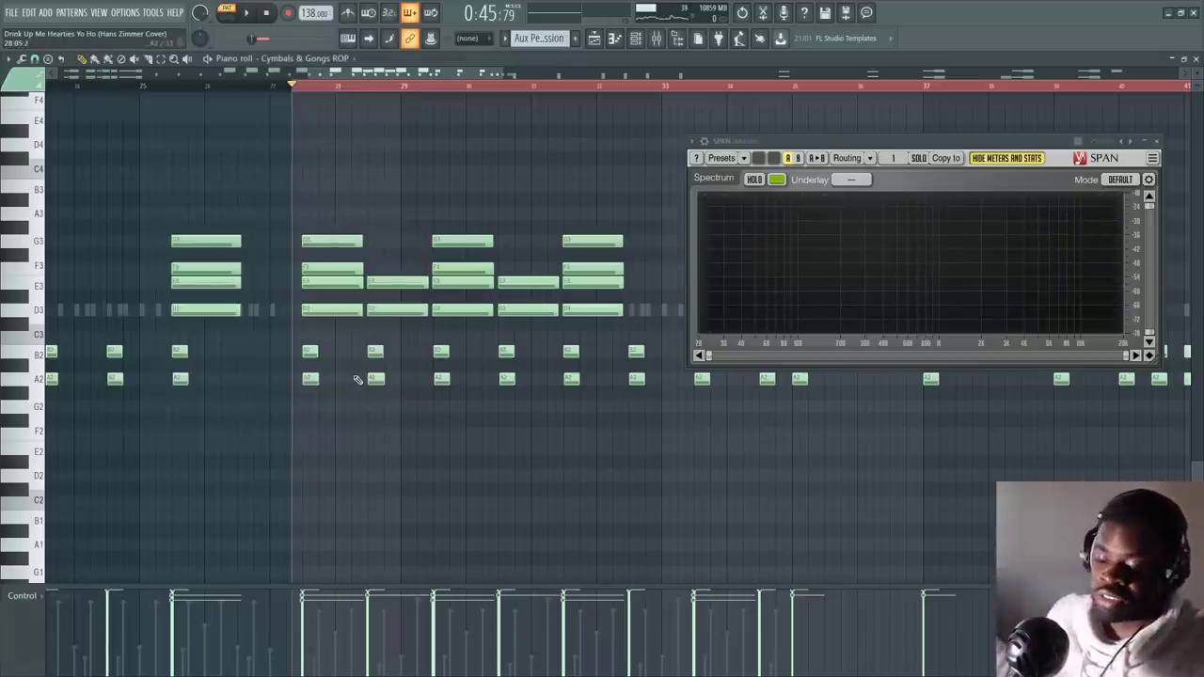
- Unmute the Main Percussion clip on Track 44 and play the full arrangement from the start of Motif B
{"action": "key", "text": "F5"}
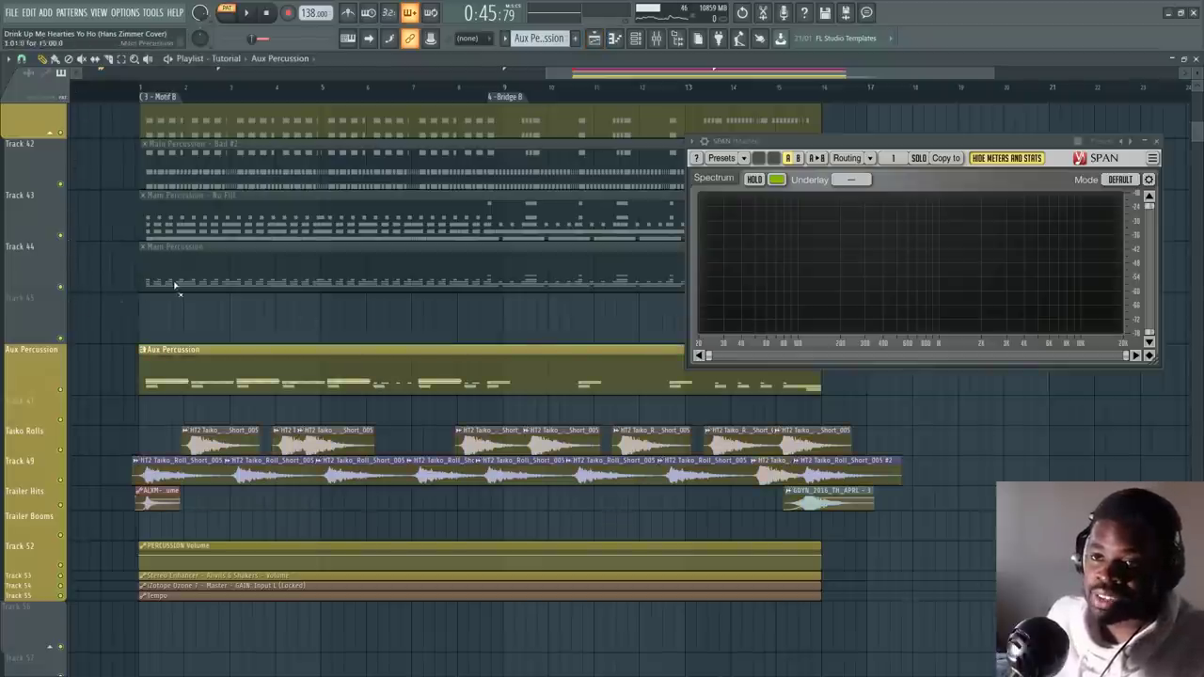
{"action": "left_click", "coordinate": [175, 284]}
{"action": "left_click", "coordinate": [155, 98]}
{"action": "key", "text": "space"}
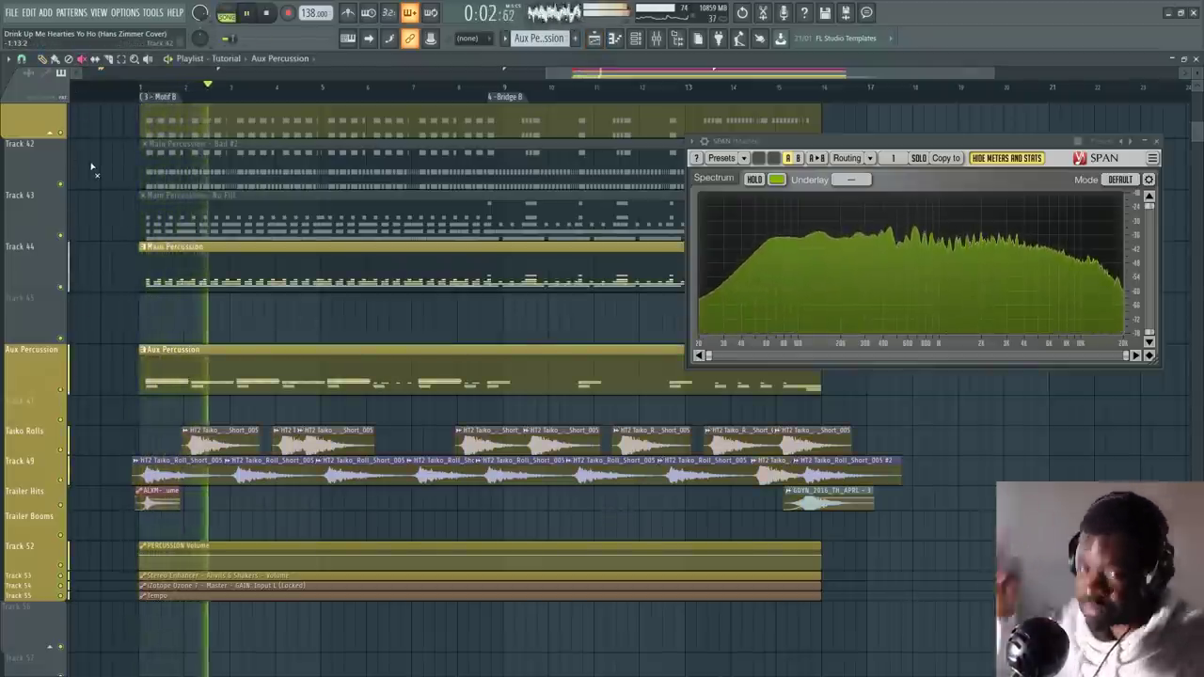
{"action": "key", "text": "space"}
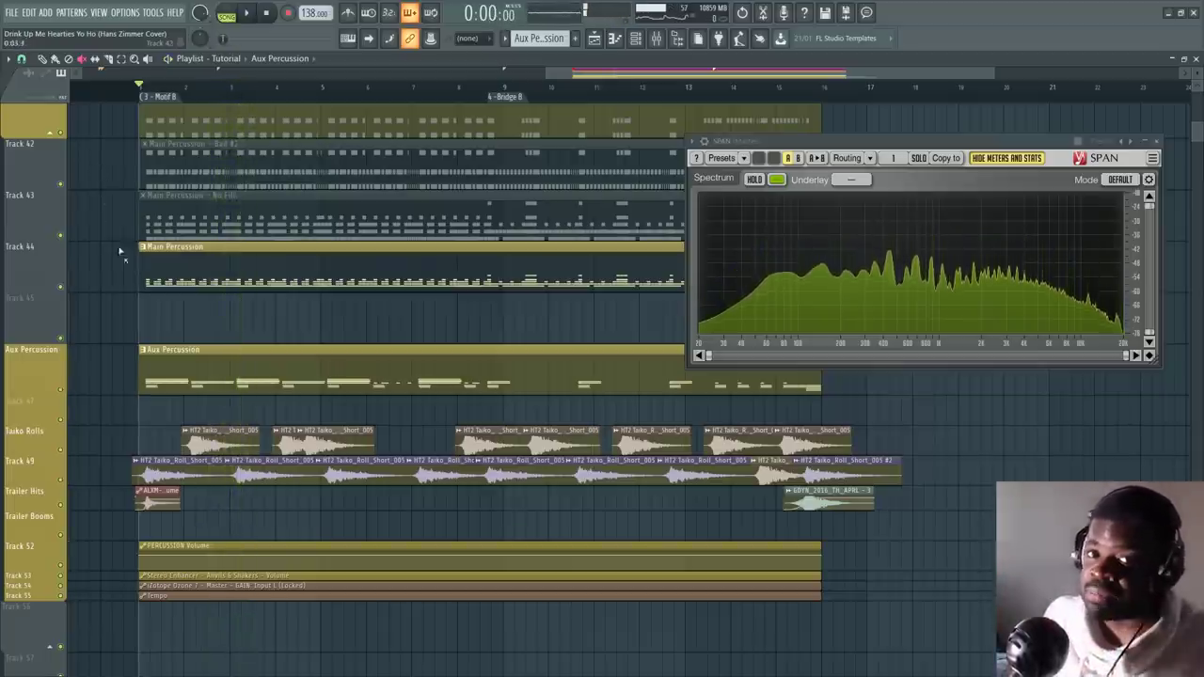
{"action": "key", "text": "F6"}
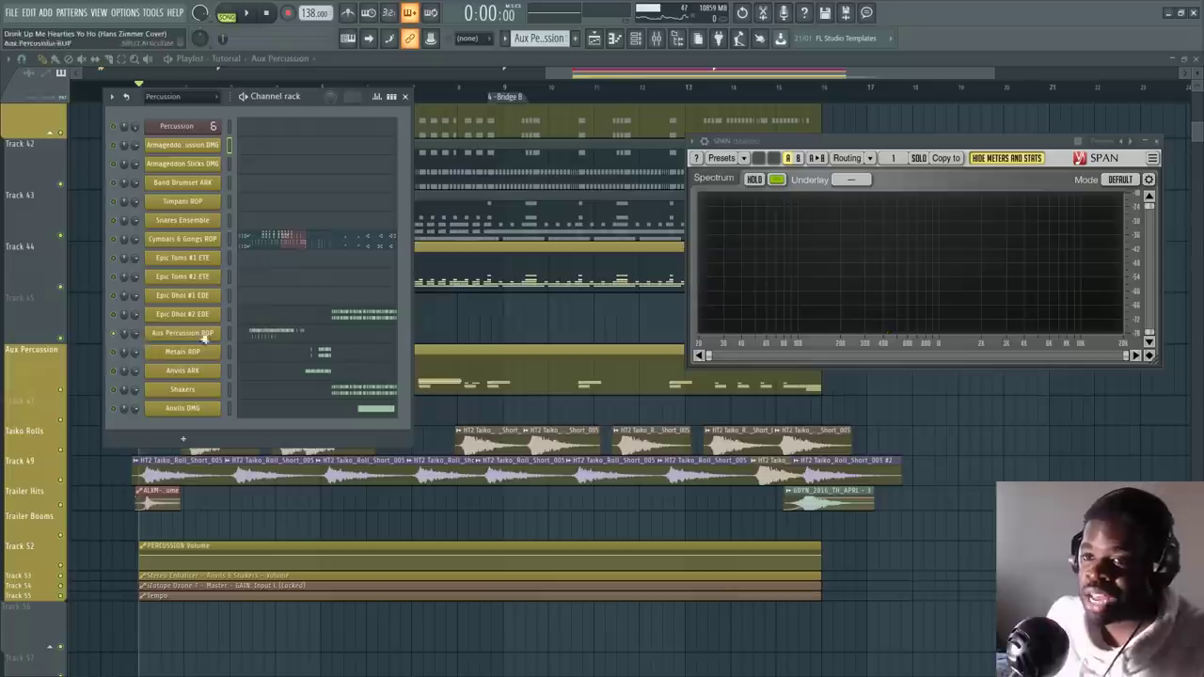
{"action": "key", "text": "F6"}
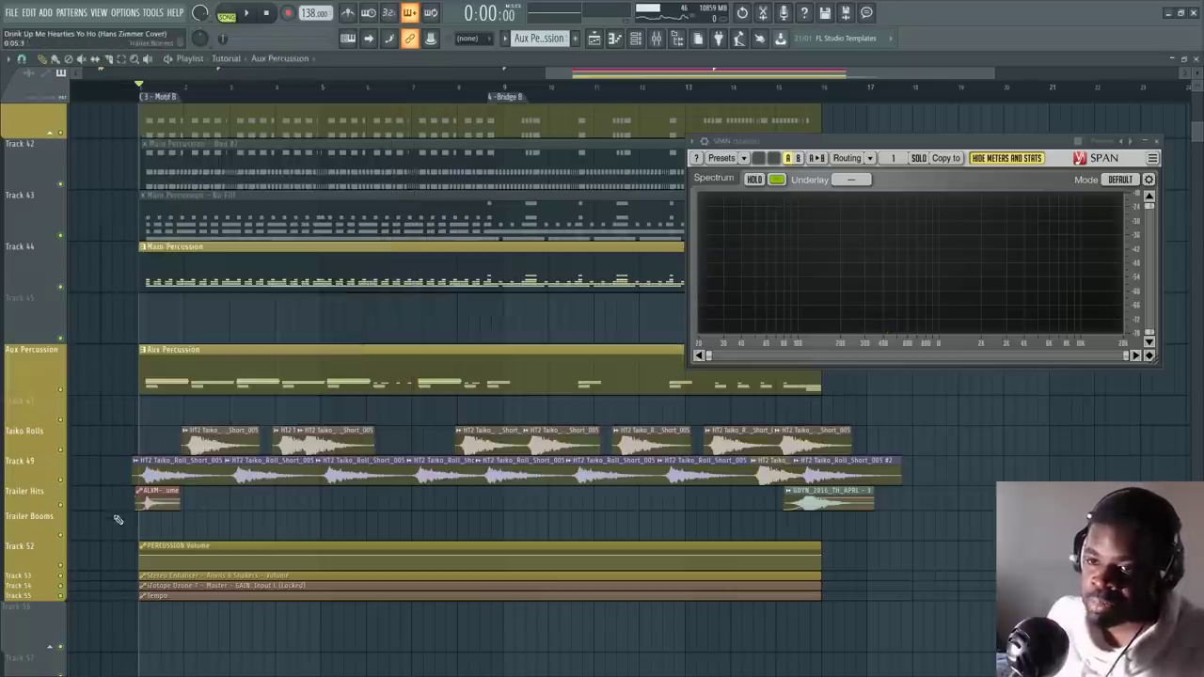
- Isolate the Taiko Rolls, Track 49 and Trailer Hits tracks and play them from the start of Motif B
{"action": "right_click", "coordinate": [63, 506]}
{"action": "right_click", "coordinate": [60, 479]}
{"action": "left_click", "coordinate": [61, 505]}
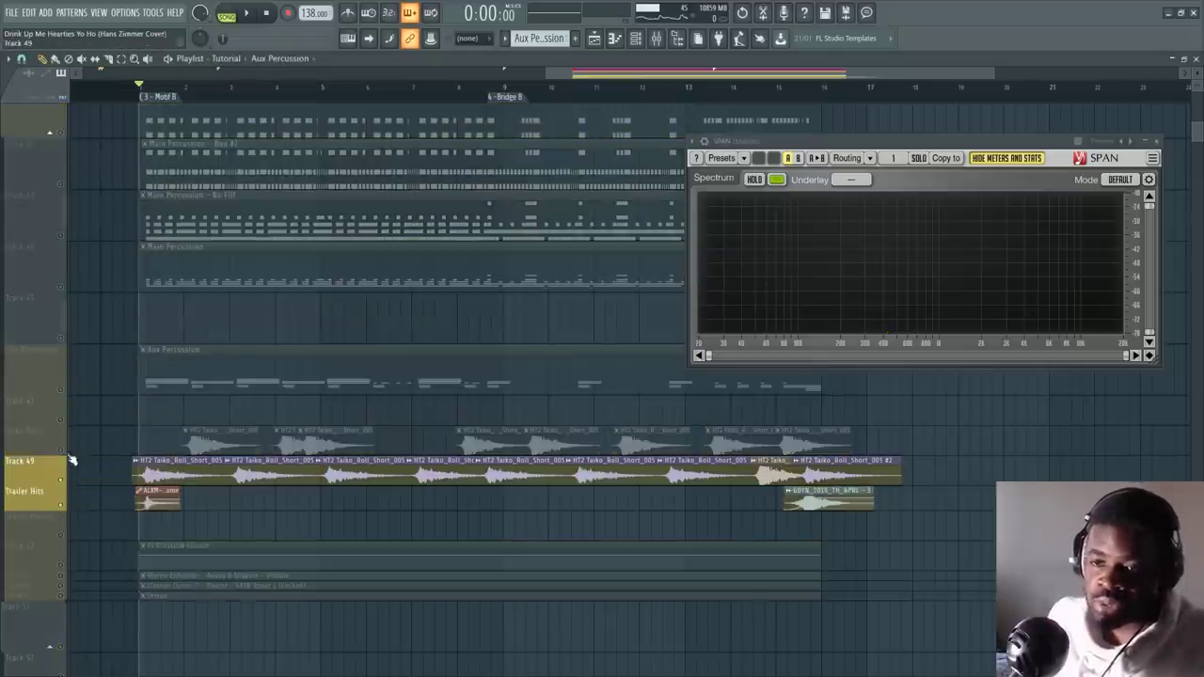
{"action": "left_click", "coordinate": [60, 450]}
{"action": "scroll", "coordinate": [139, 97], "scroll_direction": "up", "scroll_amount": 4}
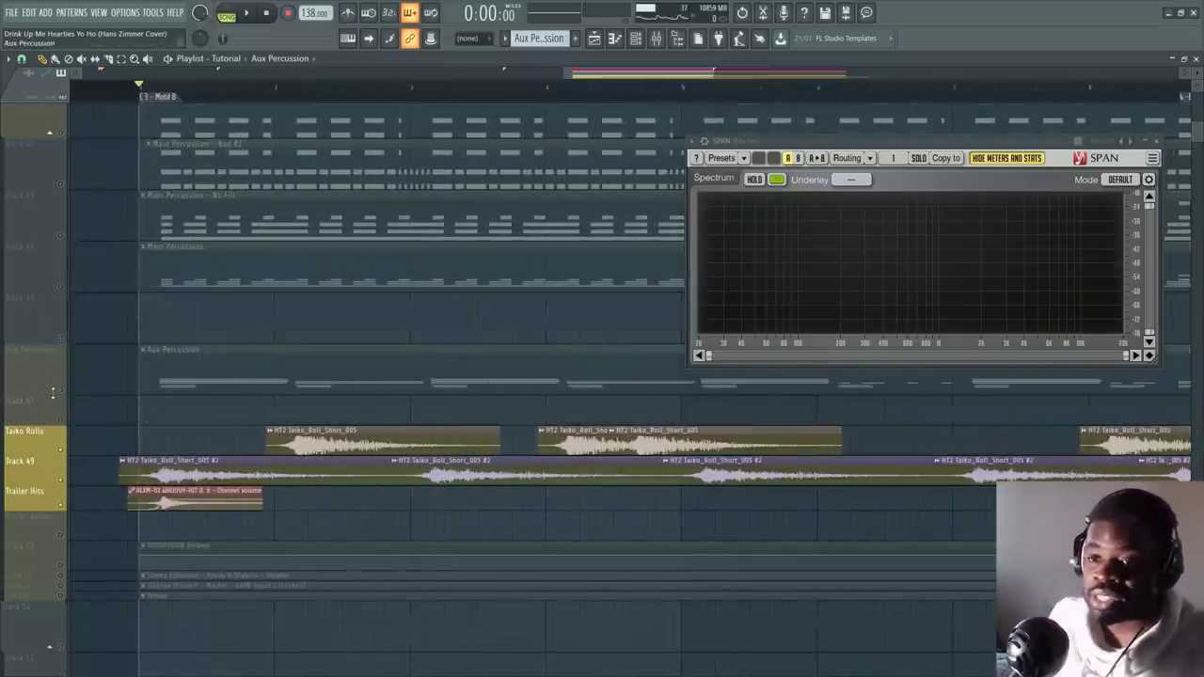
{"action": "key", "text": "space"}
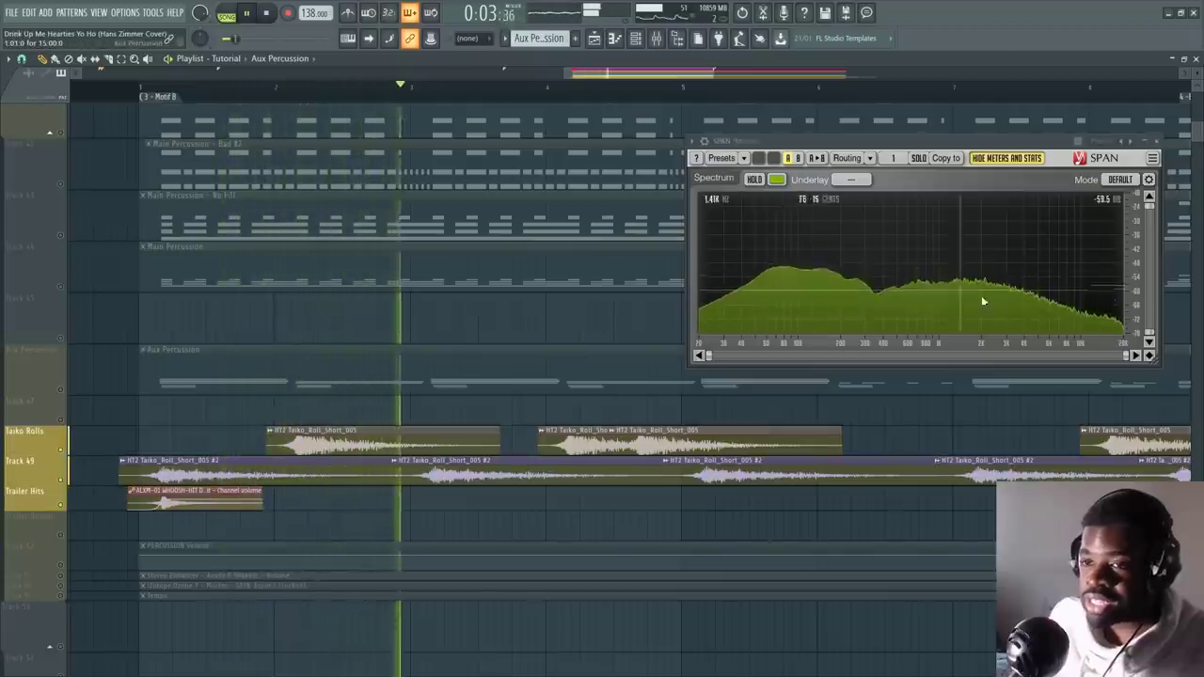
{"action": "key", "text": "space"}
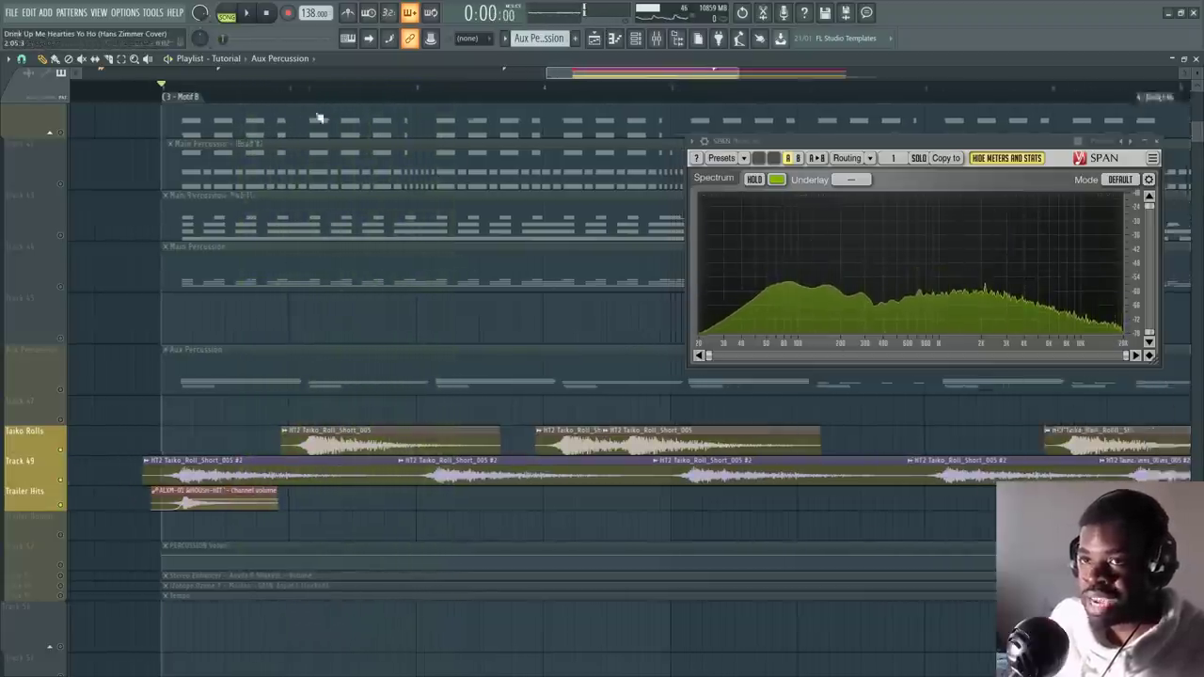
- Enable automation Tracks 52 to 55 and the Aux Percussion track alongside the taiko and trailer hit tracks, and play the layers together
{"action": "left_click_drag", "start_coordinate": [60, 565], "coordinate": [67, 603]}
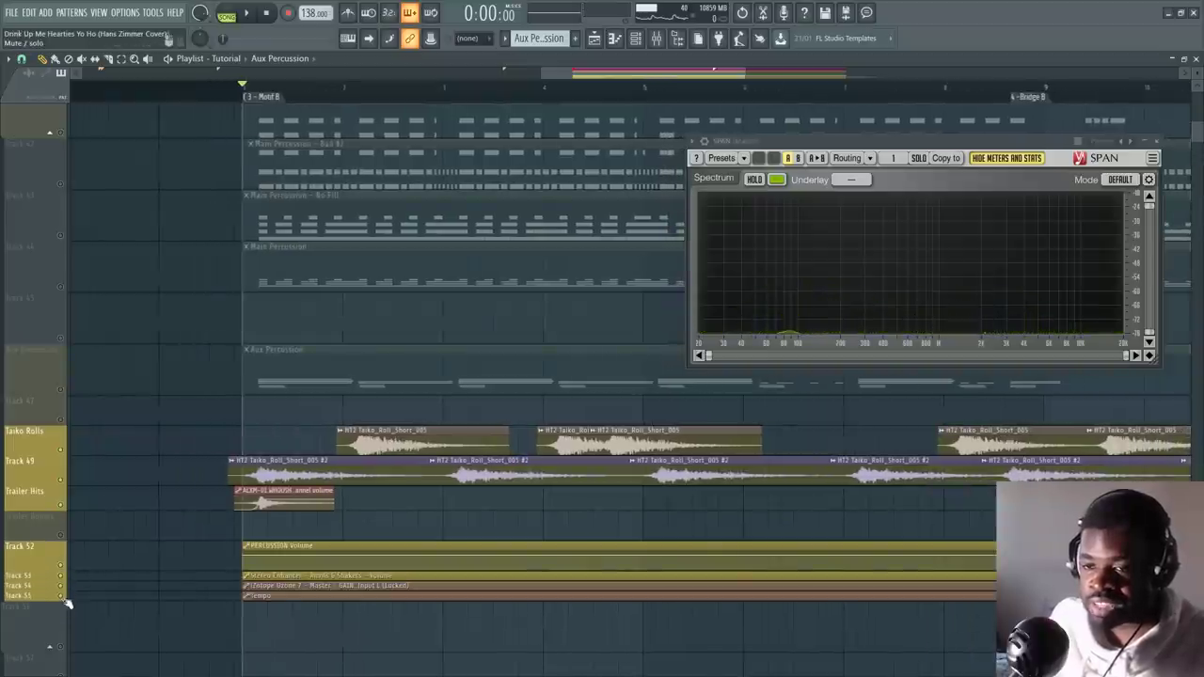
{"action": "left_click", "coordinate": [66, 390]}
{"action": "key", "text": "space"}
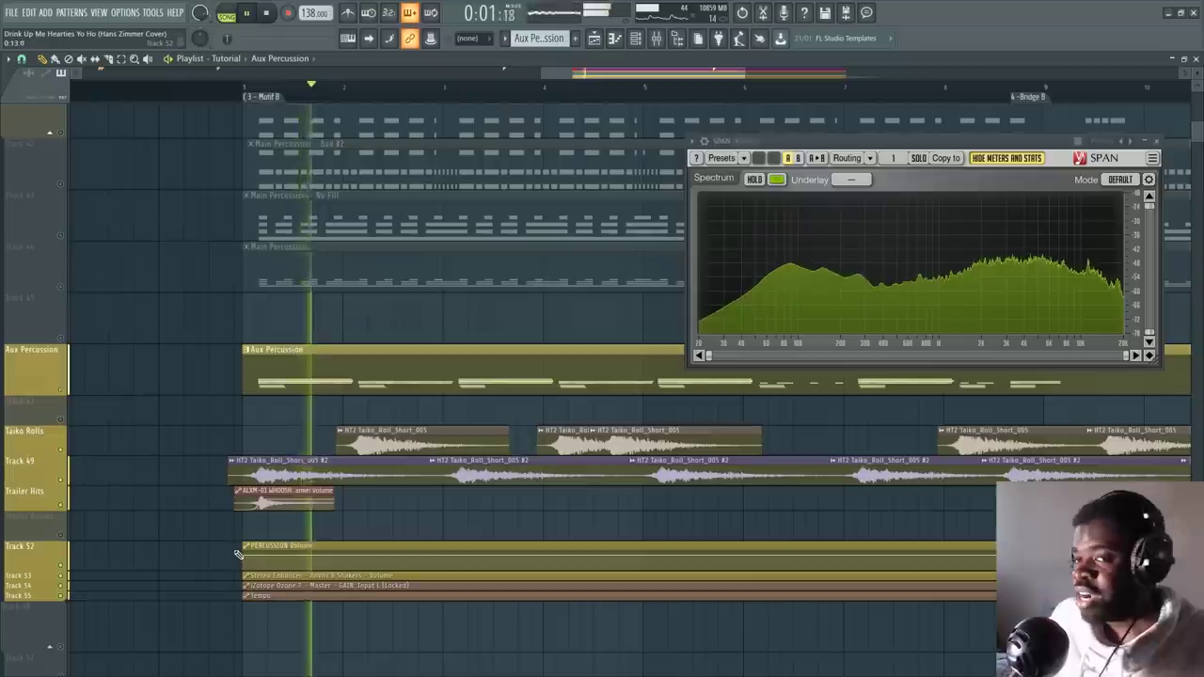
{"action": "key", "text": "space"}
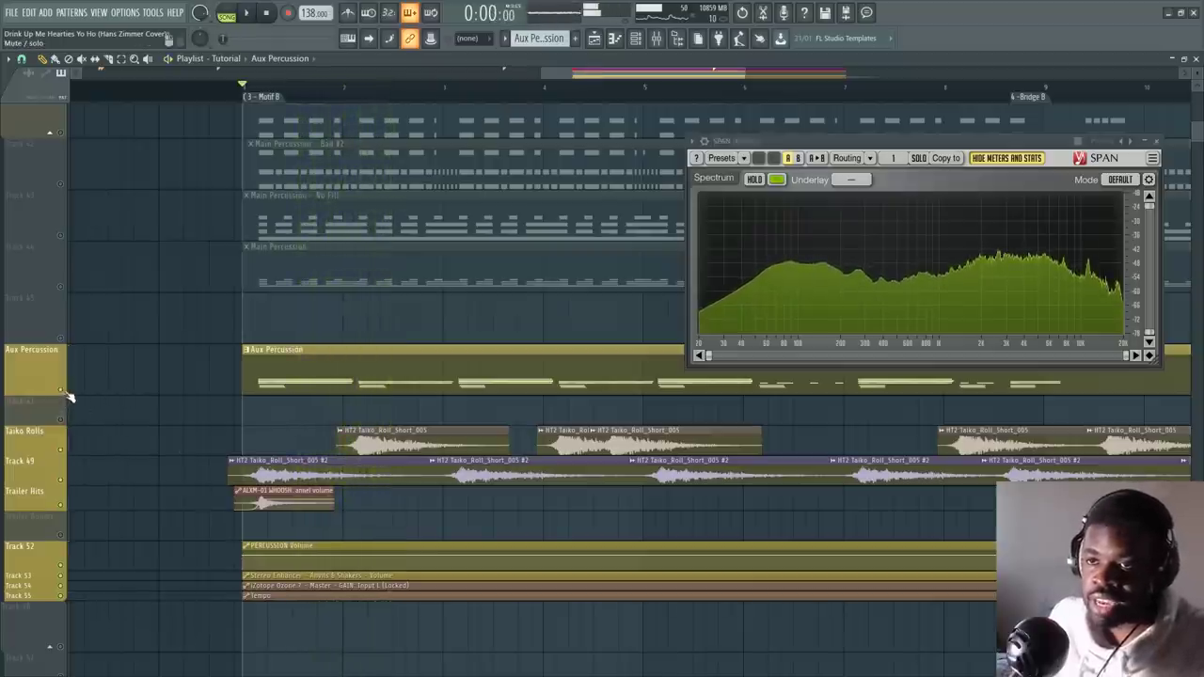
- Restore all playlist tracks from solo and play the arrangement with the main, aux and taiko percussion layers together
{"action": "right_click", "coordinate": [63, 390]}
{"action": "key", "text": "space"}
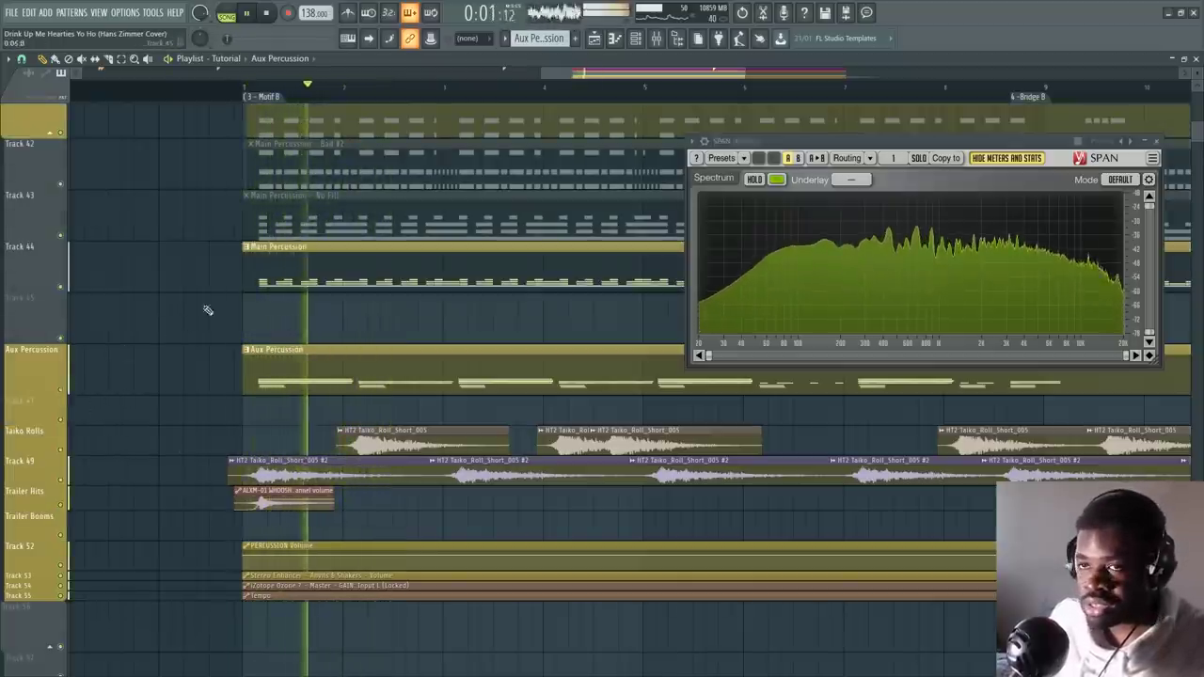
{"action": "scroll", "coordinate": [141, 282], "scroll_direction": "up", "scroll_amount": 4}
{"action": "key", "text": "space"}
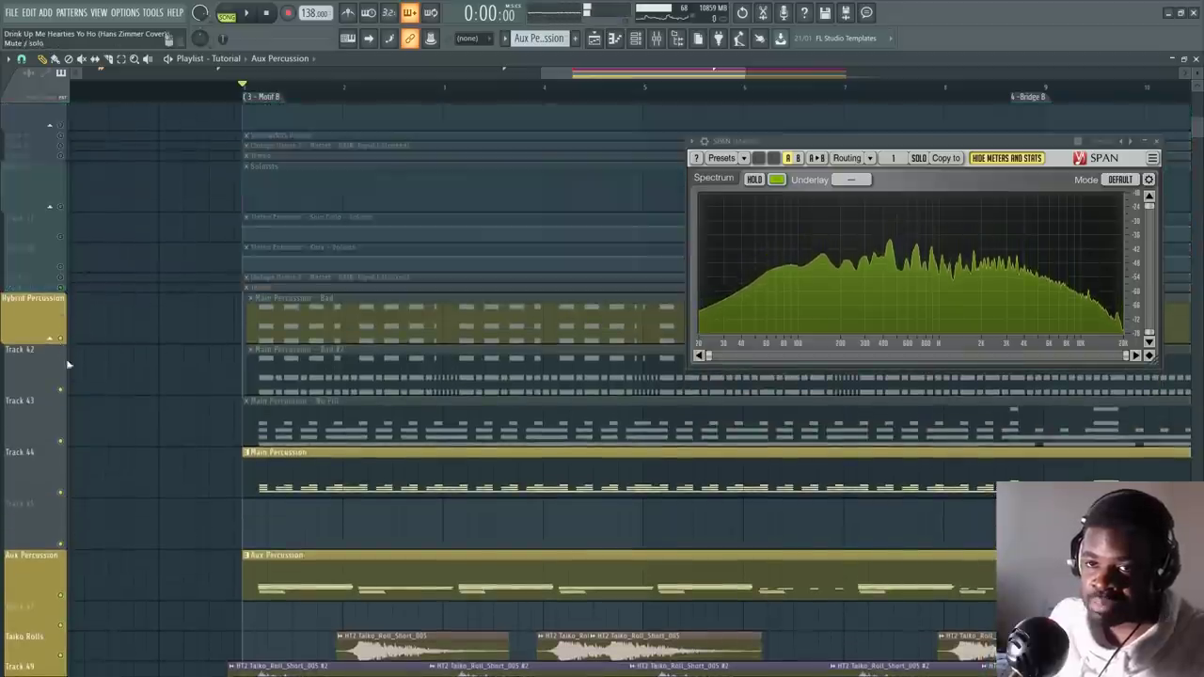
- Play the full arrangement from the start of Motif B into Bridge B, then stop and inspect the closing bars of the percussion clips
{"action": "key", "text": "space"}
{"action": "scroll", "coordinate": [132, 442], "scroll_direction": "down", "scroll_amount": 4}
{"action": "scroll", "coordinate": [442, 141], "scroll_direction": "down", "scroll_amount": 3}
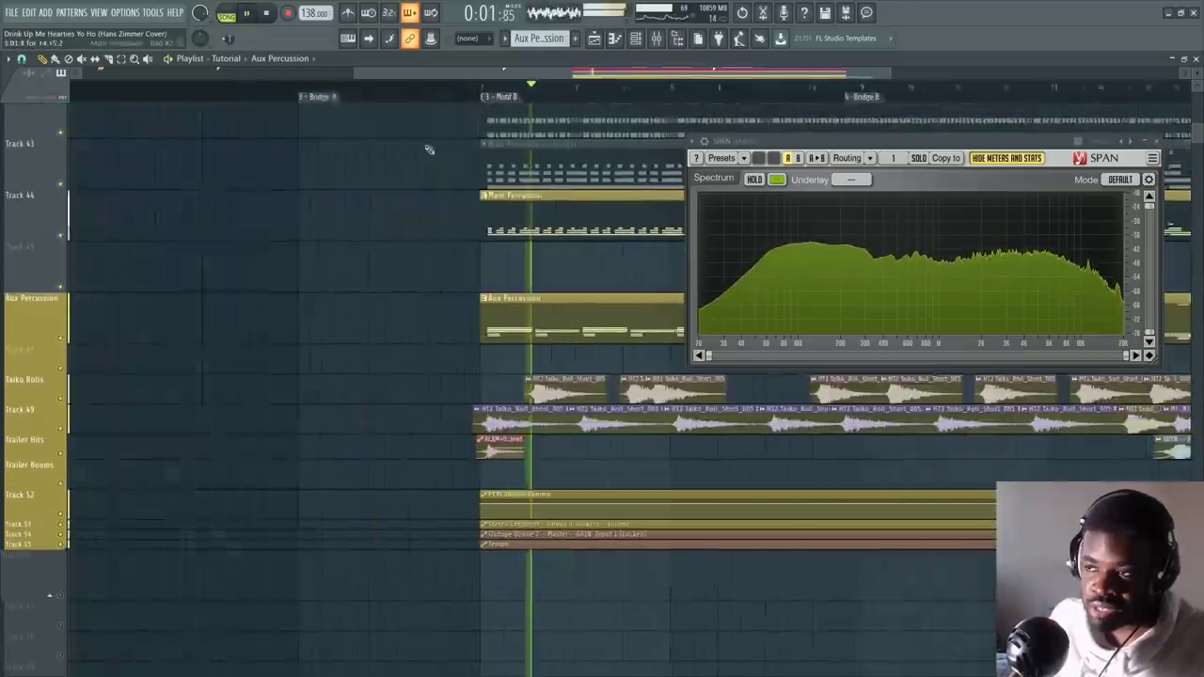
{"action": "key", "text": "space"}
{"action": "left_click_drag", "start_coordinate": [688, 76], "coordinate": [881, 80]}
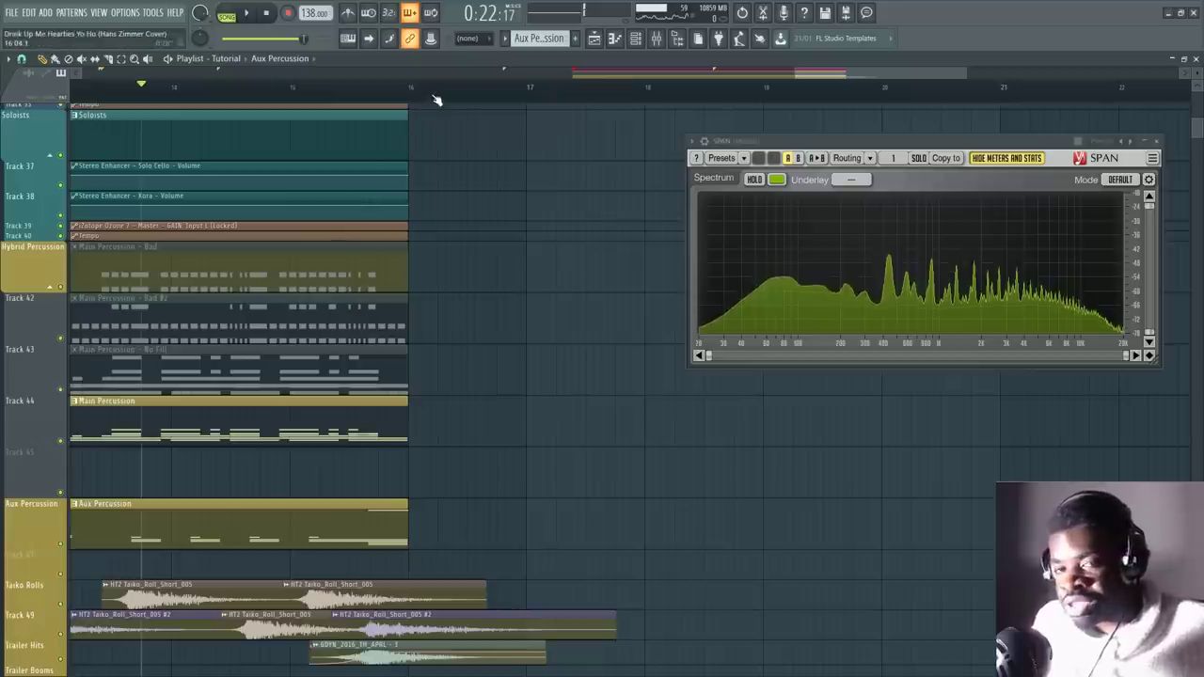
{"action": "scroll", "coordinate": [435, 100], "scroll_direction": "down", "scroll_amount": 3}
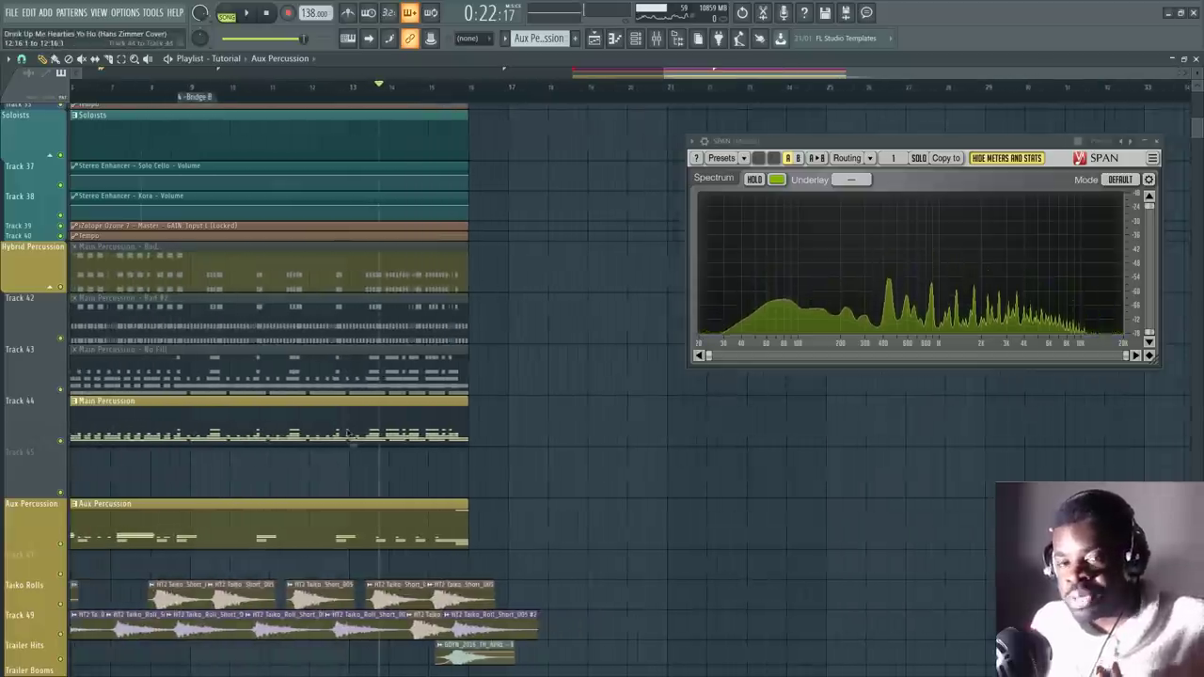
{"action": "left_click_drag", "start_coordinate": [349, 399], "coordinate": [524, 489]}
{"action": "left_click_drag", "start_coordinate": [470, 107], "coordinate": [329, 141]}
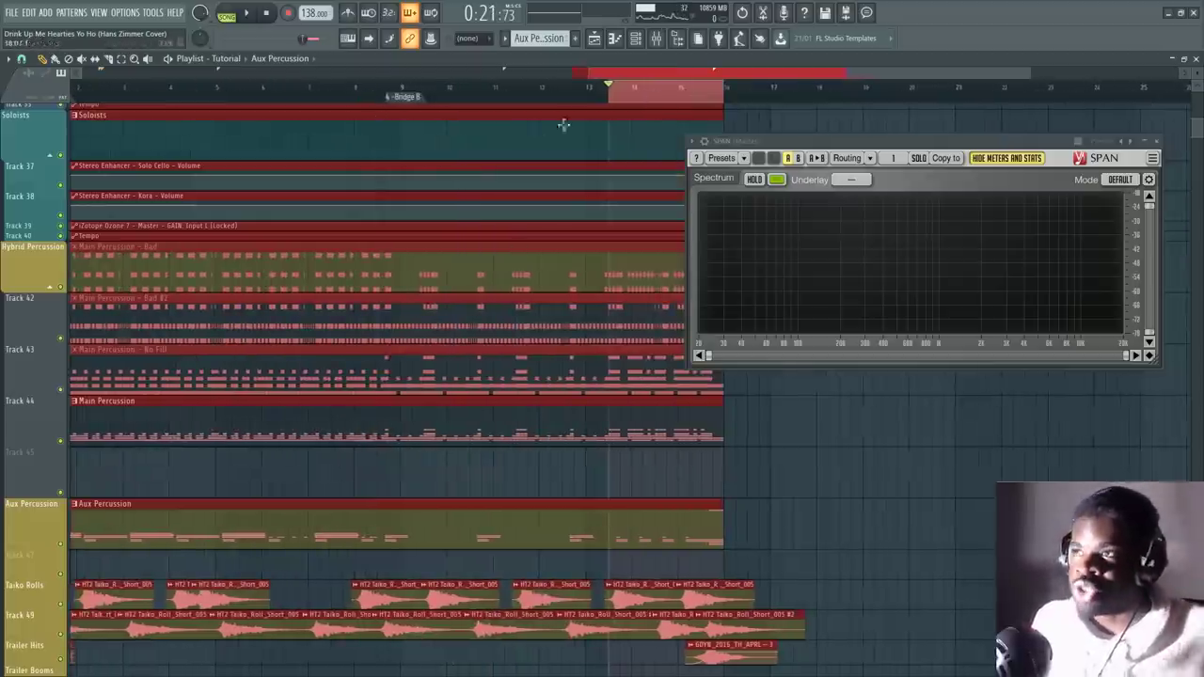
{"action": "scroll", "coordinate": [938, 497], "scroll_direction": "down", "scroll_amount": 3}
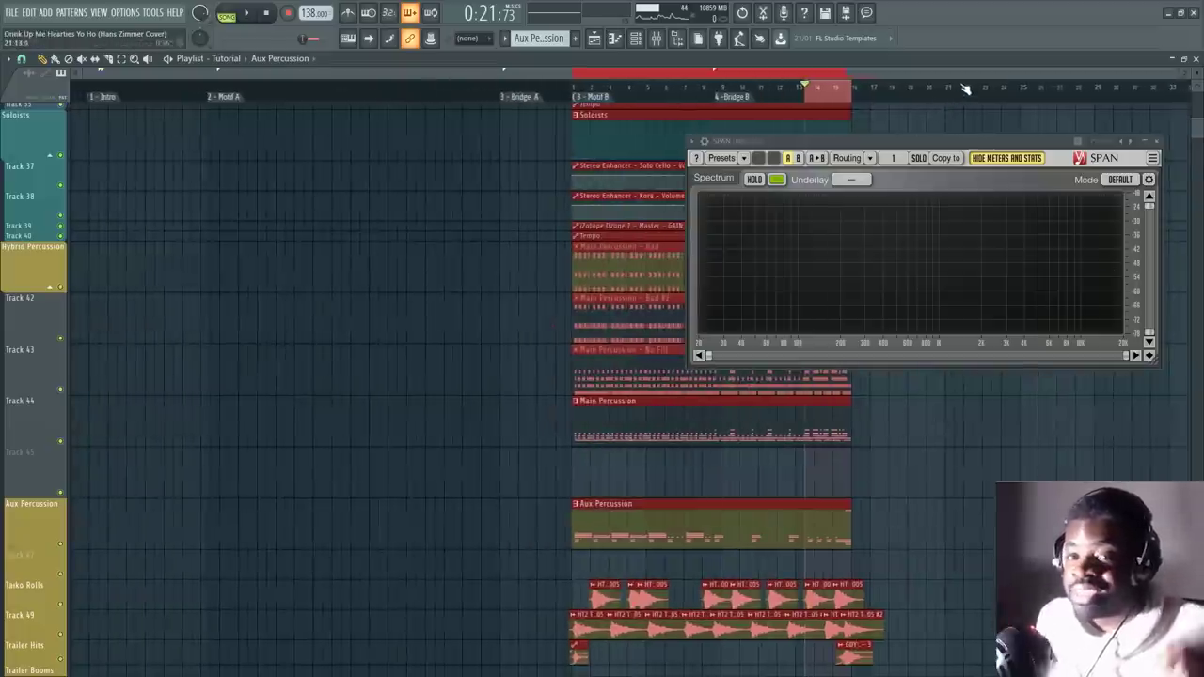
{"action": "scroll", "coordinate": [965, 88], "scroll_direction": "up", "scroll_amount": 2}
{"action": "left_click", "coordinate": [460, 94]}
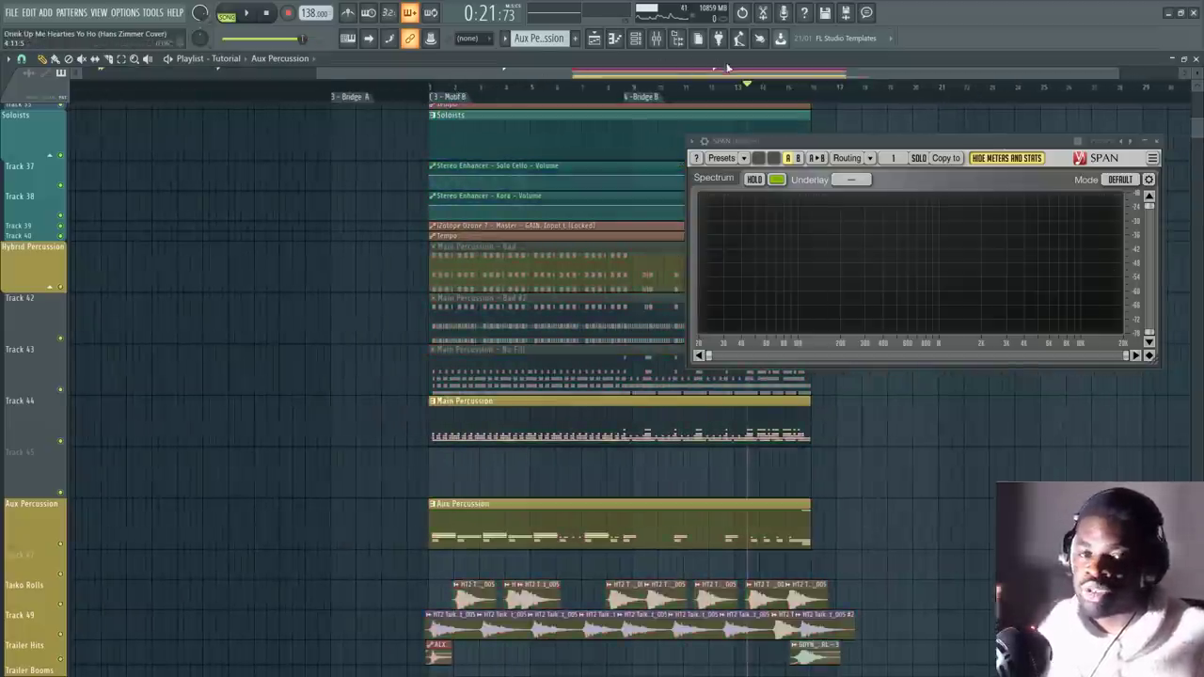
{"action": "left_click_drag", "start_coordinate": [729, 80], "coordinate": [769, 80]}
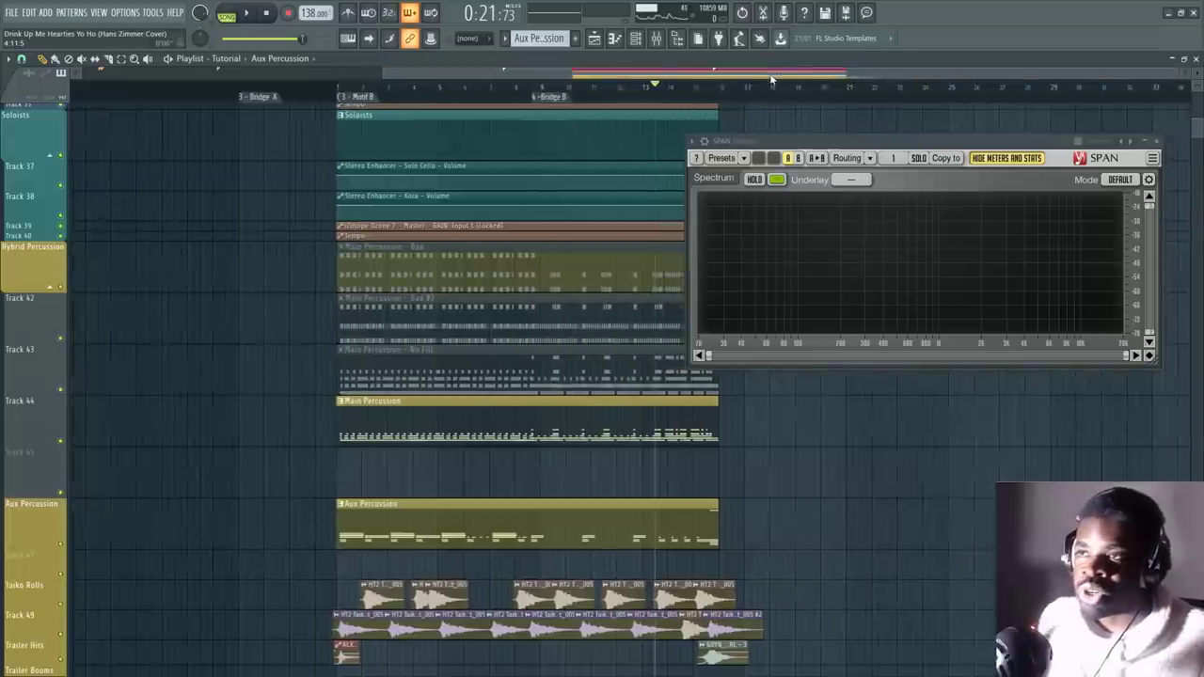
{"action": "scroll", "coordinate": [710, 97], "scroll_direction": "up", "scroll_amount": 3}
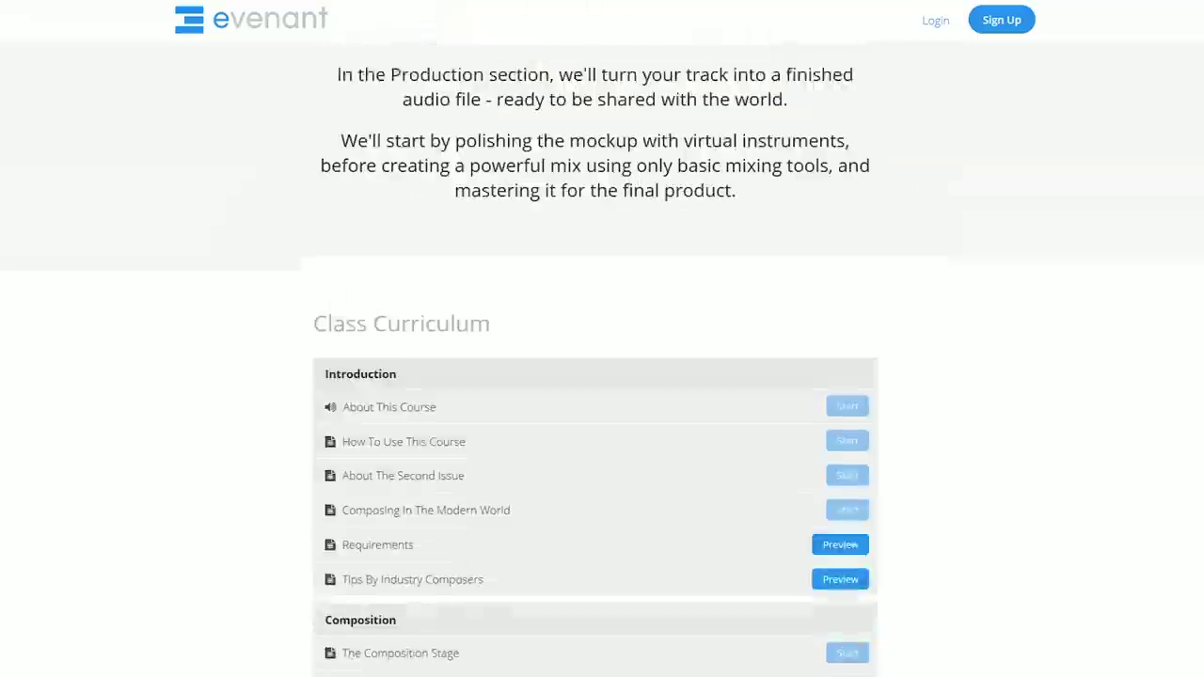
{"action": "scroll", "coordinate": [594, 359], "scroll_direction": "down", "scroll_amount": 20}
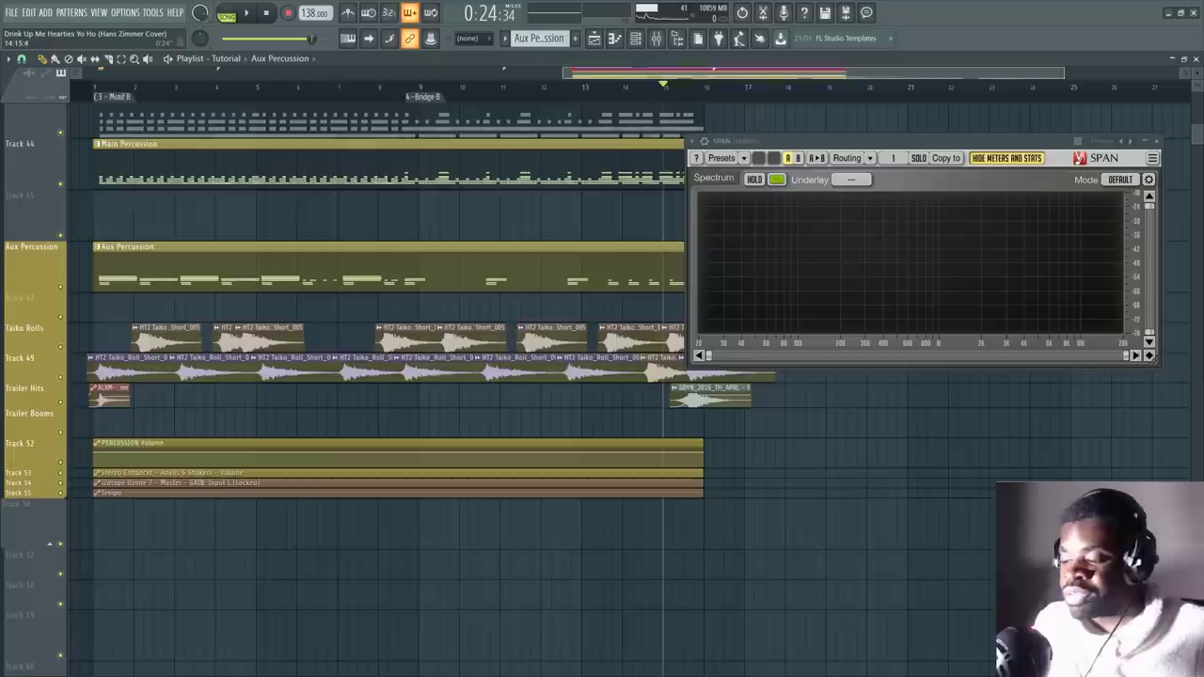
- Bring up the channel rack to examine the instruments in the Percussion group, and hide it again
{"action": "scroll", "coordinate": [662, 94], "scroll_direction": "down", "scroll_amount": 3}
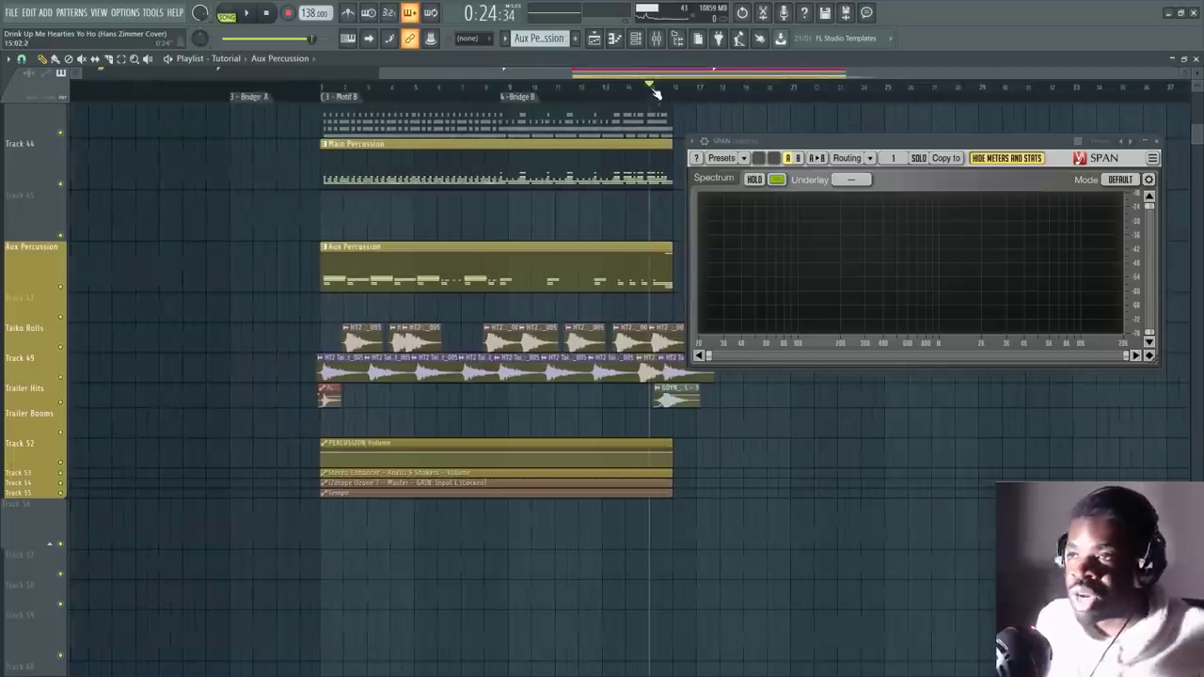
{"action": "scroll", "coordinate": [674, 87], "scroll_direction": "up", "scroll_amount": 2}
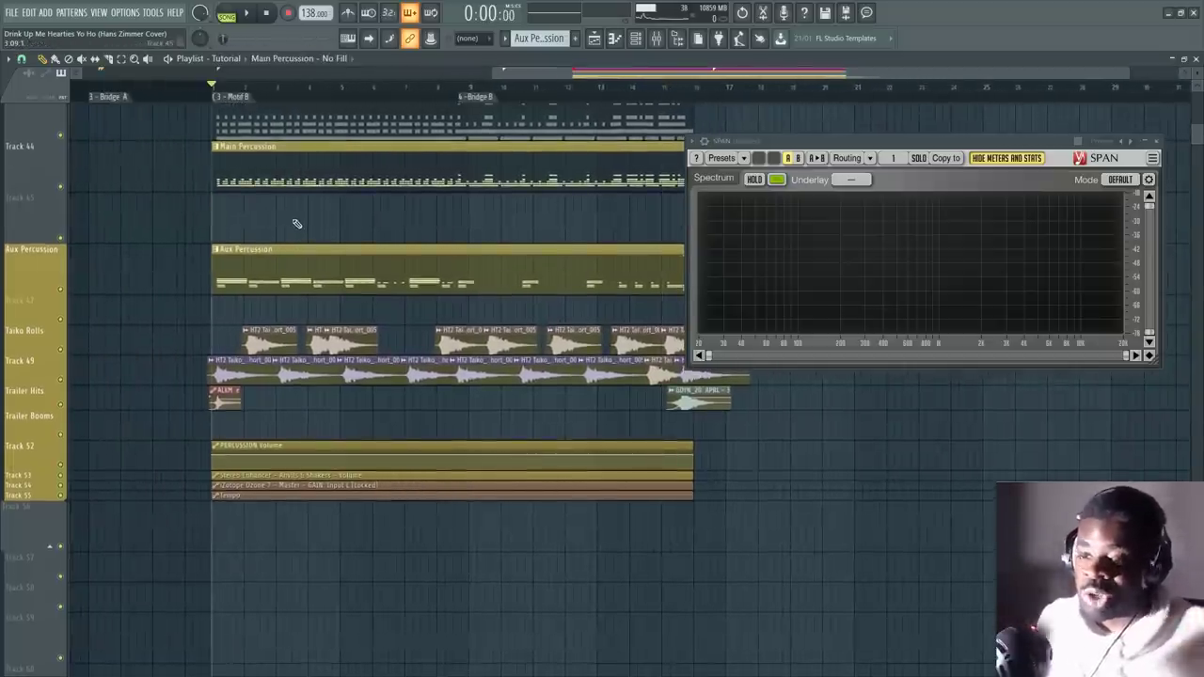
{"action": "key", "text": "F6"}
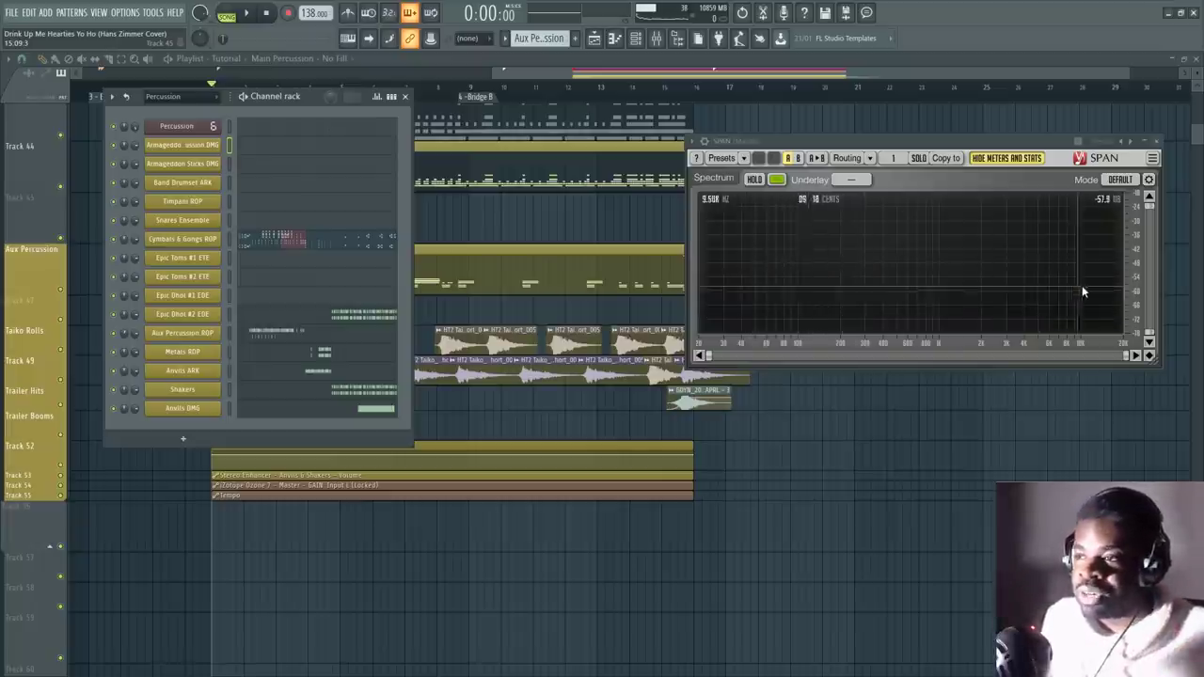
{"action": "key", "text": "F6"}
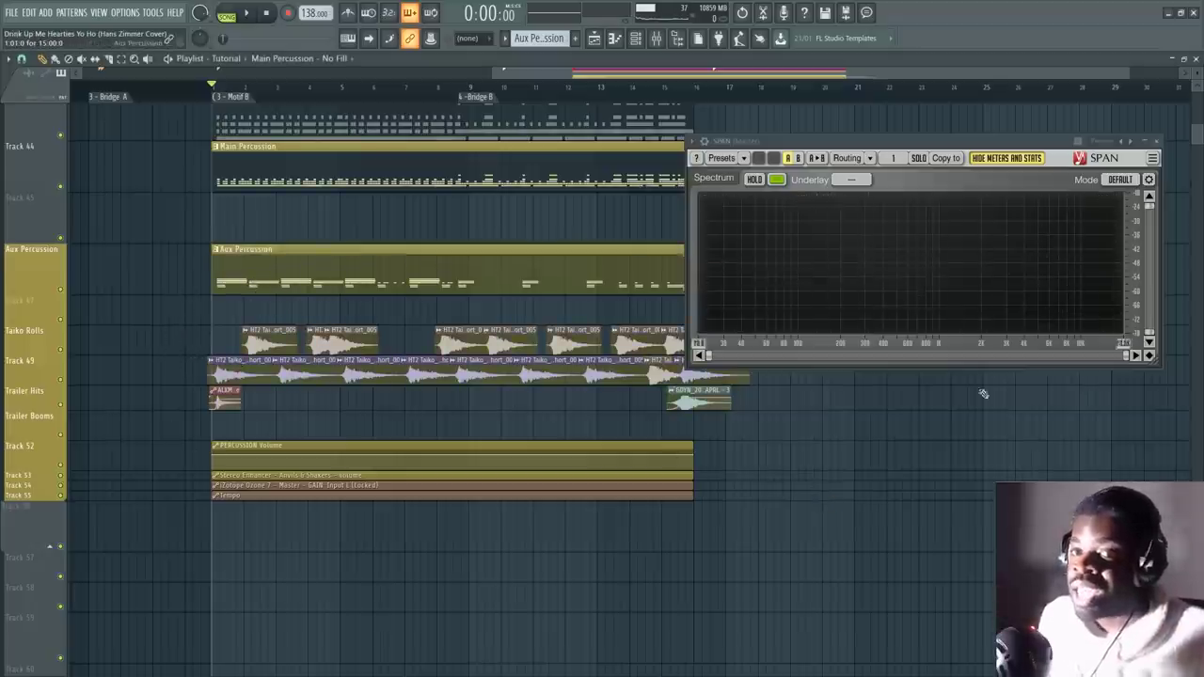
- Select the Aux Percussion, Taiko Rolls, Track 49 and Trailer Hits clips together, and clear the selection
{"action": "scroll", "coordinate": [338, 376], "scroll_direction": "up", "scroll_amount": 4}
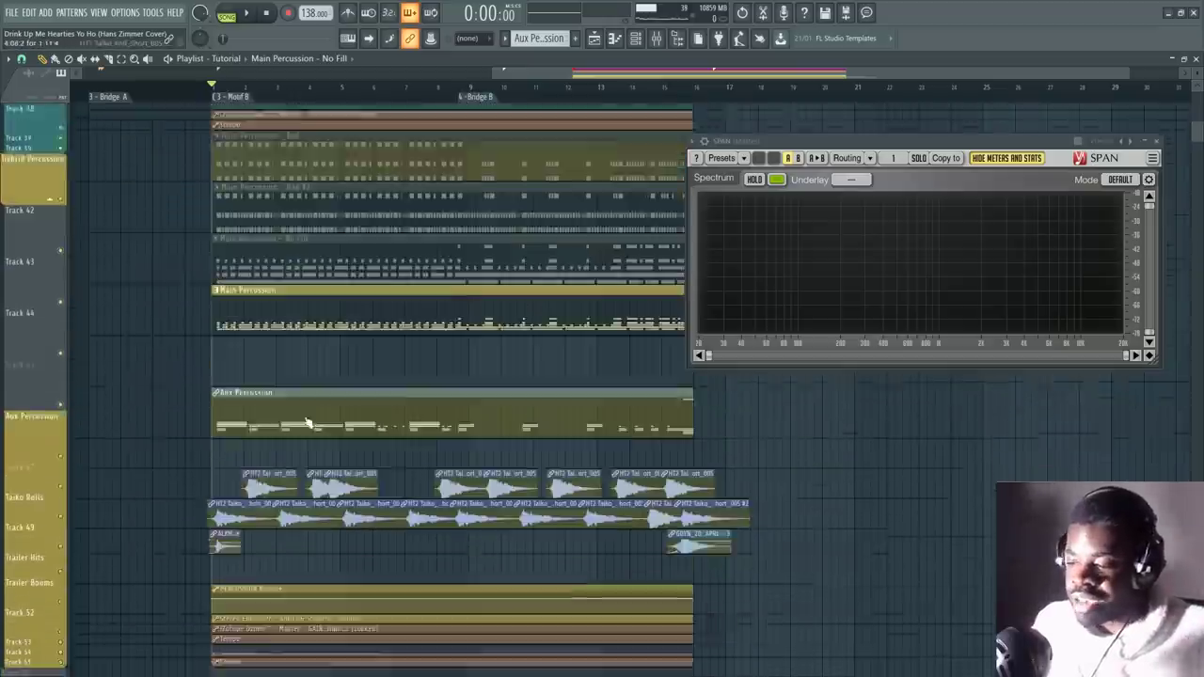
{"action": "scroll", "coordinate": [307, 422], "scroll_direction": "down", "scroll_amount": 1}
{"action": "left_click_drag", "start_coordinate": [253, 298], "coordinate": [491, 492]}
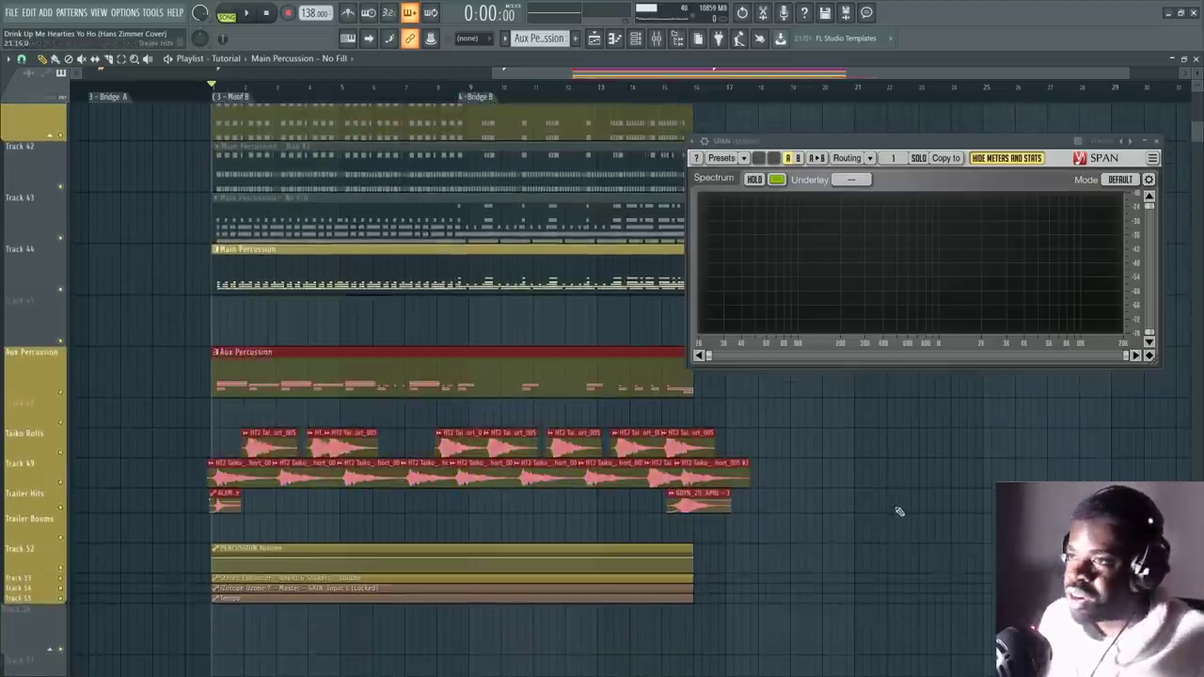
{"action": "key", "text": "alt+g"}
{"action": "scroll", "coordinate": [290, 435], "scroll_direction": "up", "scroll_amount": 6}
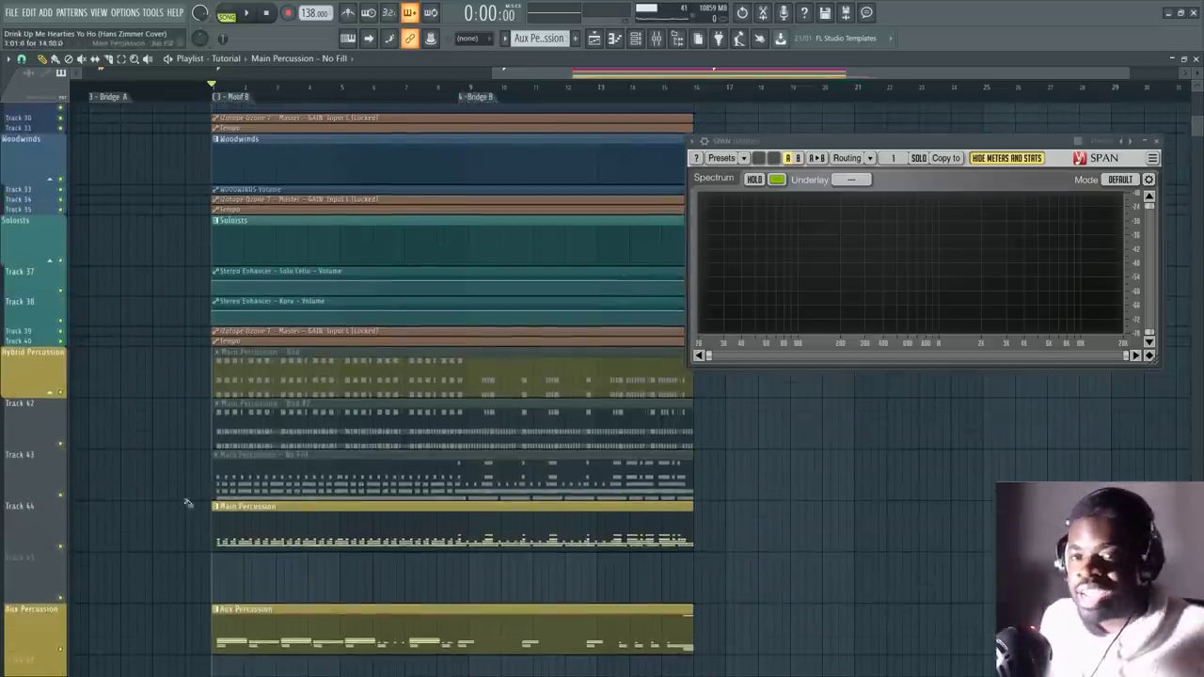
- Open the notes of the Main Percussion - Bad #2 clip on Track 42 and close them again
{"action": "scroll", "coordinate": [295, 370], "scroll_direction": "down", "scroll_amount": 4}
{"action": "scroll", "coordinate": [441, 175], "scroll_direction": "down", "scroll_amount": 2}
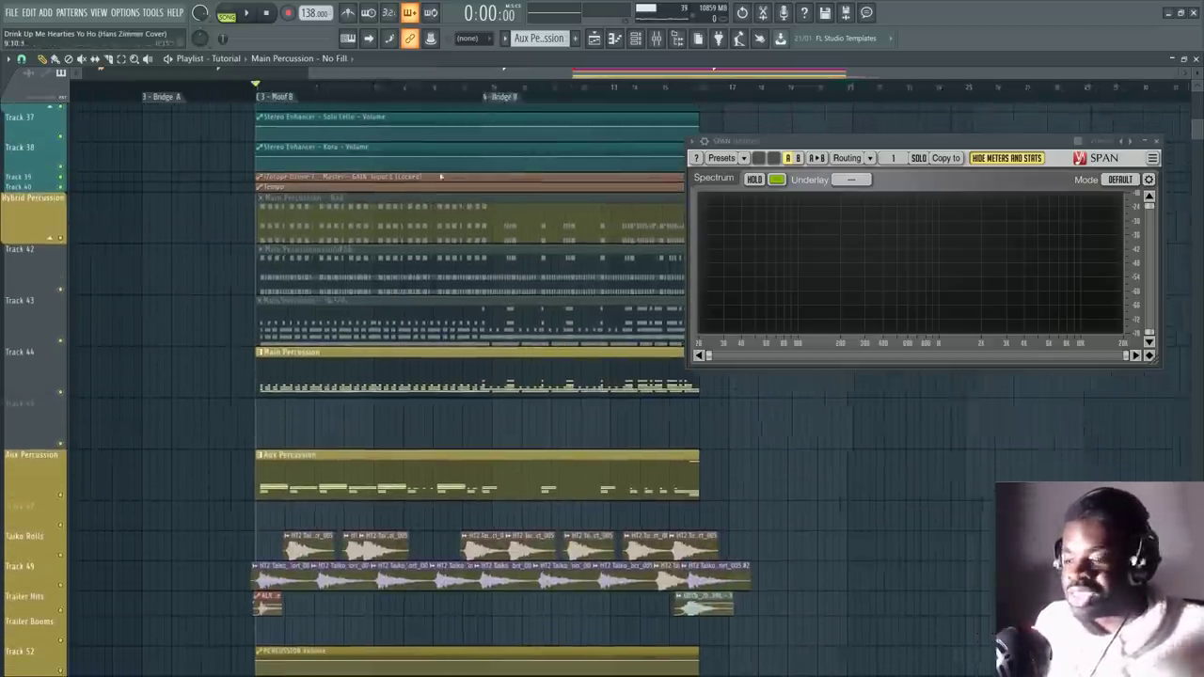
{"action": "double_click", "coordinate": [465, 279]}
{"action": "key", "text": "Escape"}
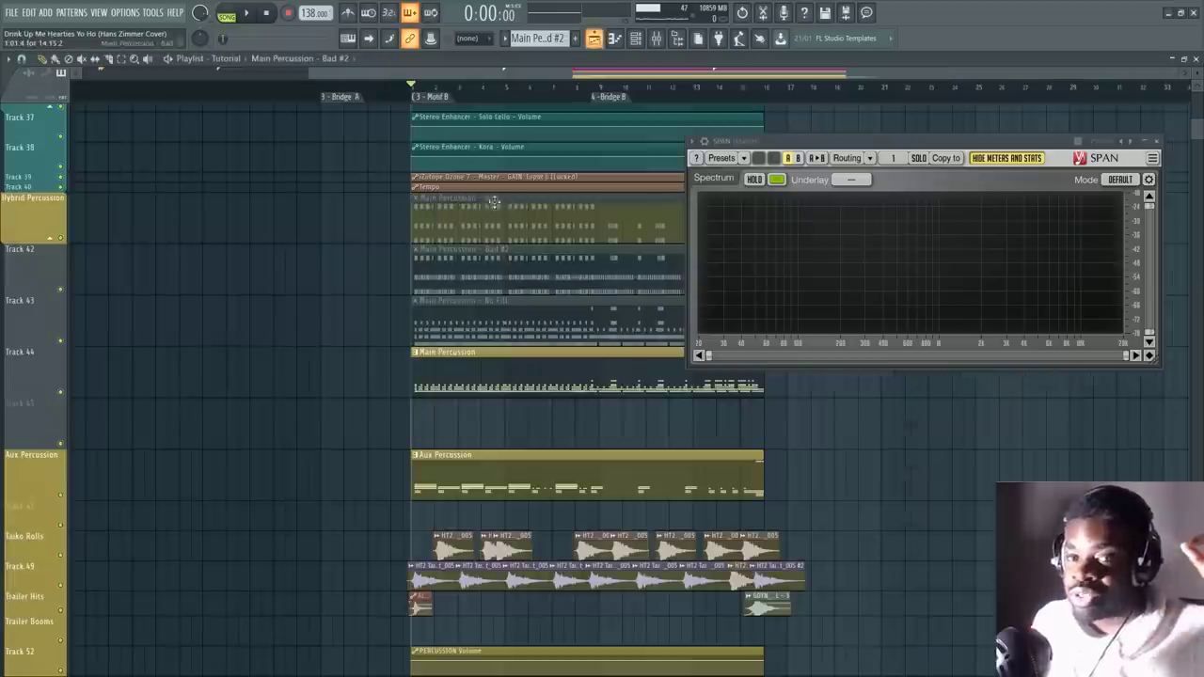
- Move the playback position to the start of Bridge B and survey the tracks from the percussion up to the strings
{"action": "scroll", "coordinate": [656, 127], "scroll_direction": "up", "scroll_amount": 1}
{"action": "left_click_drag", "start_coordinate": [703, 76], "coordinate": [472, 103]}
{"action": "scroll", "coordinate": [496, 432], "scroll_direction": "up", "scroll_amount": 8}
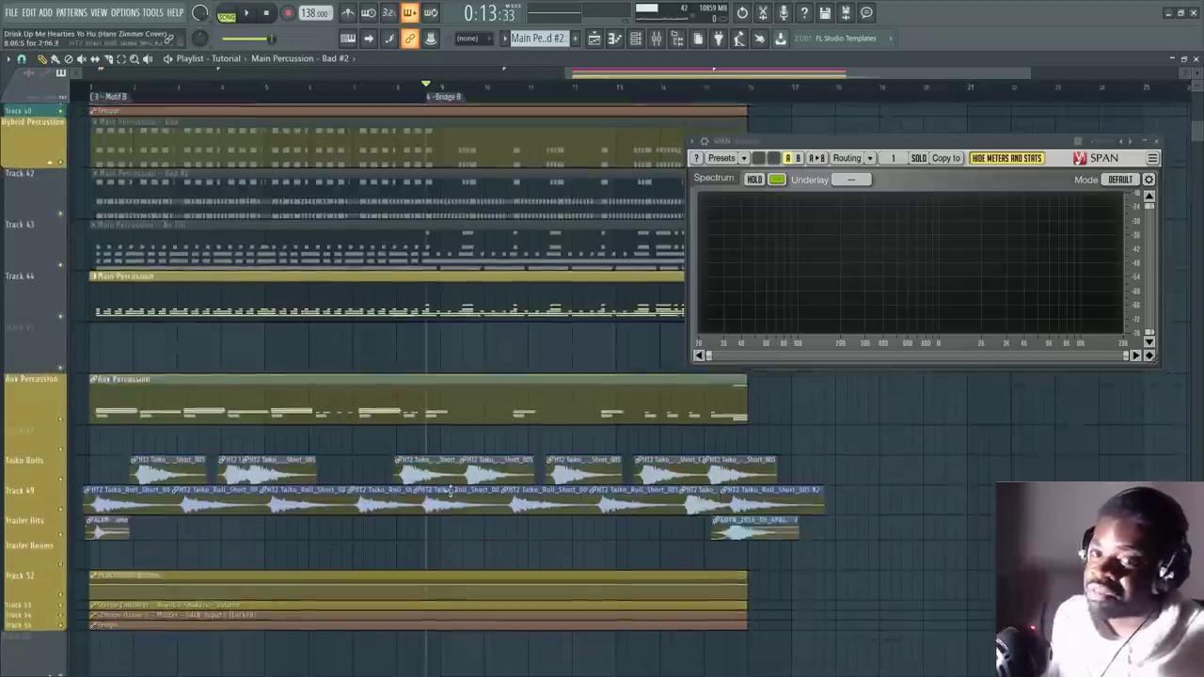
{"action": "scroll", "coordinate": [496, 431], "scroll_direction": "up", "scroll_amount": 10}
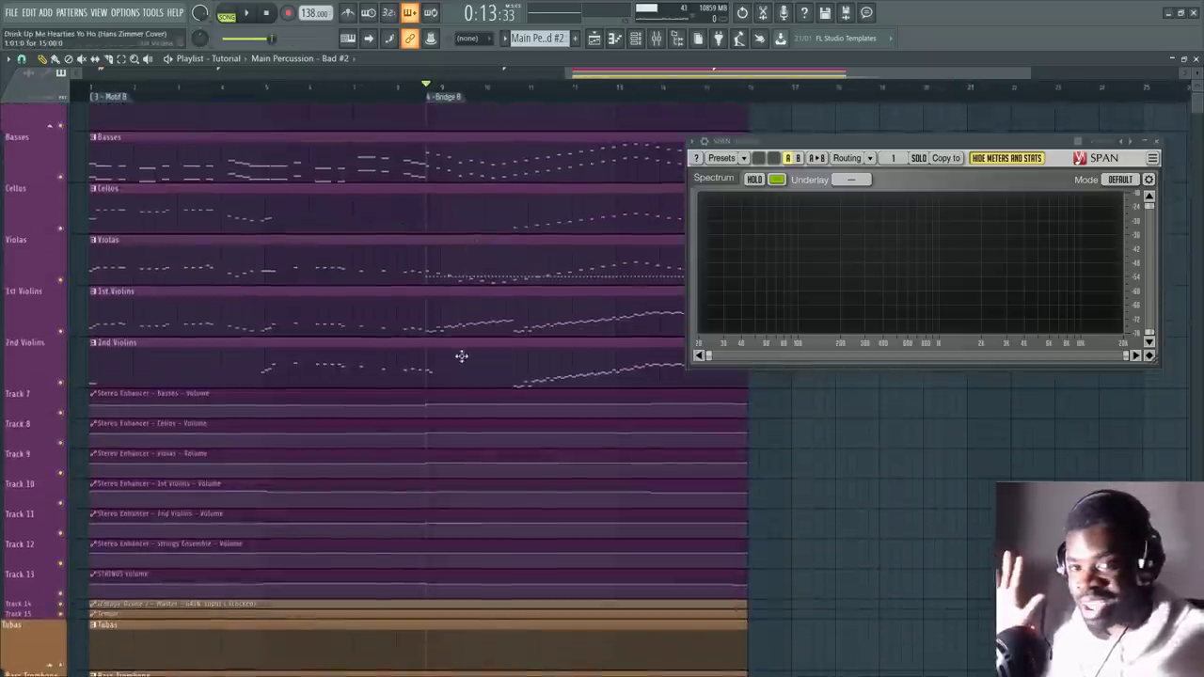